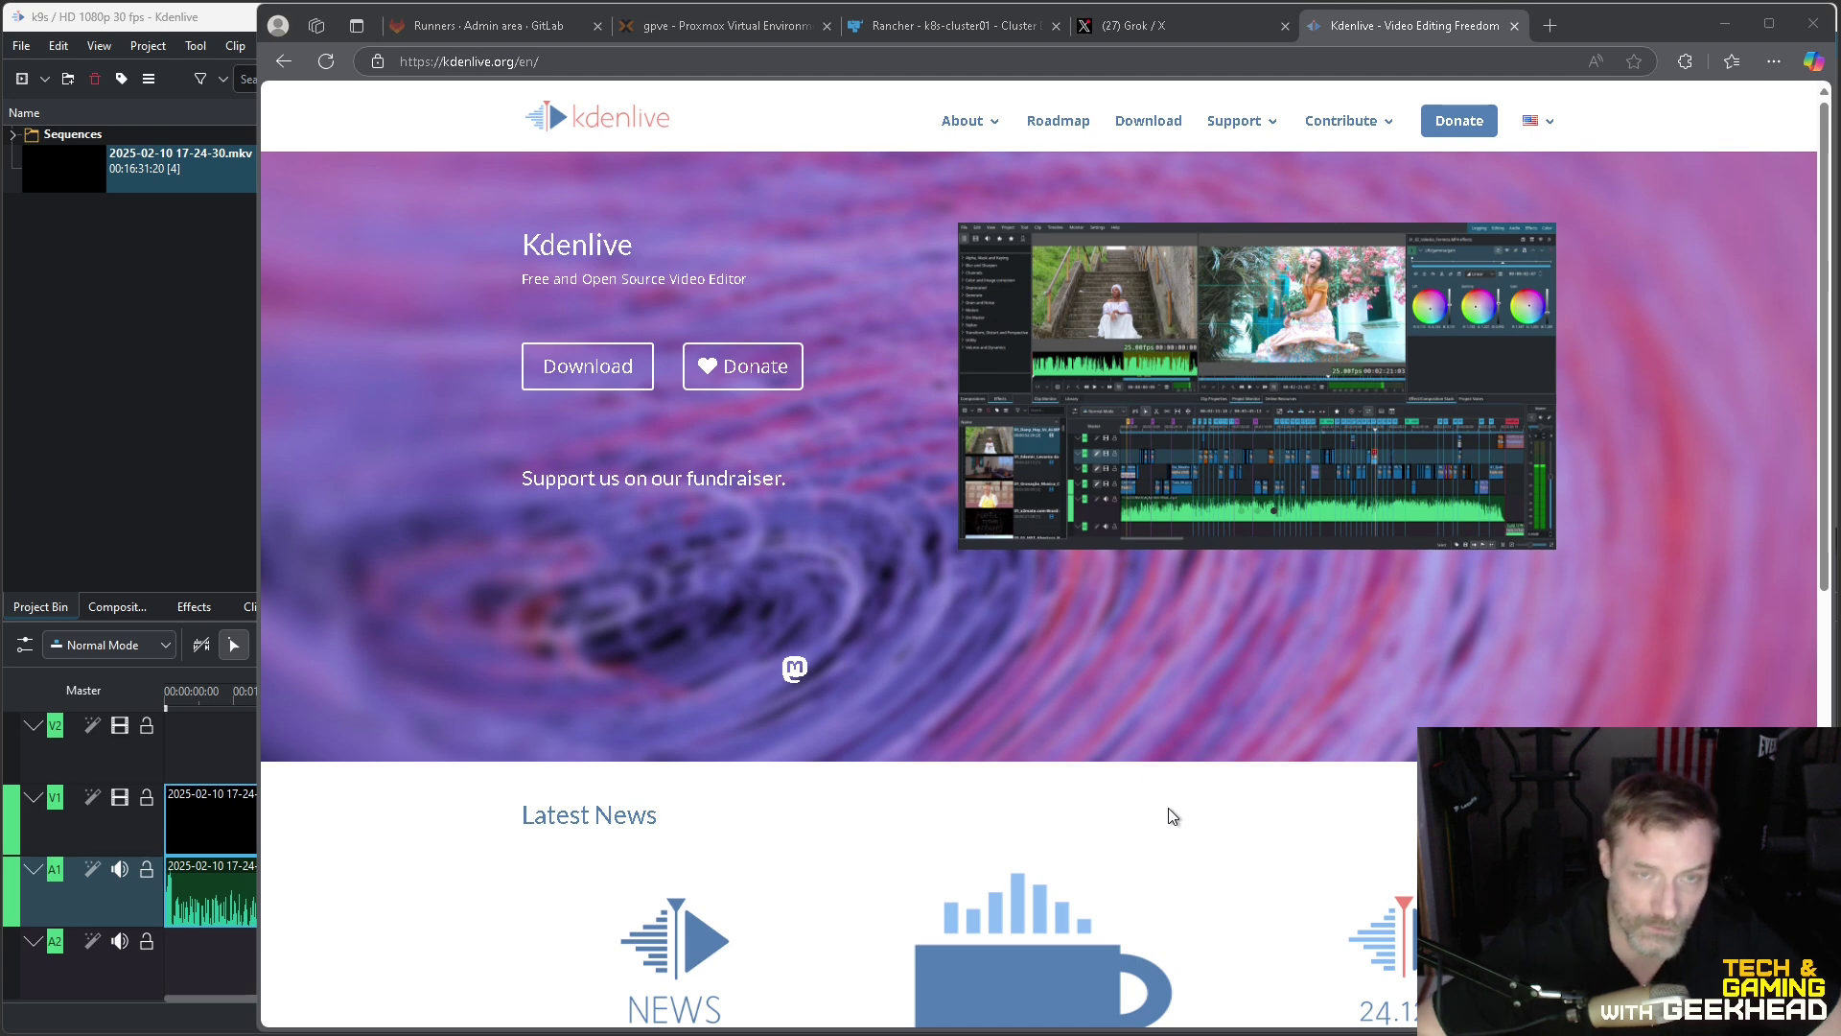
Step: Go to kdenlive.org's Download page offering version 24.12.1 for Windows, Linux and macOS
click(1137, 124)
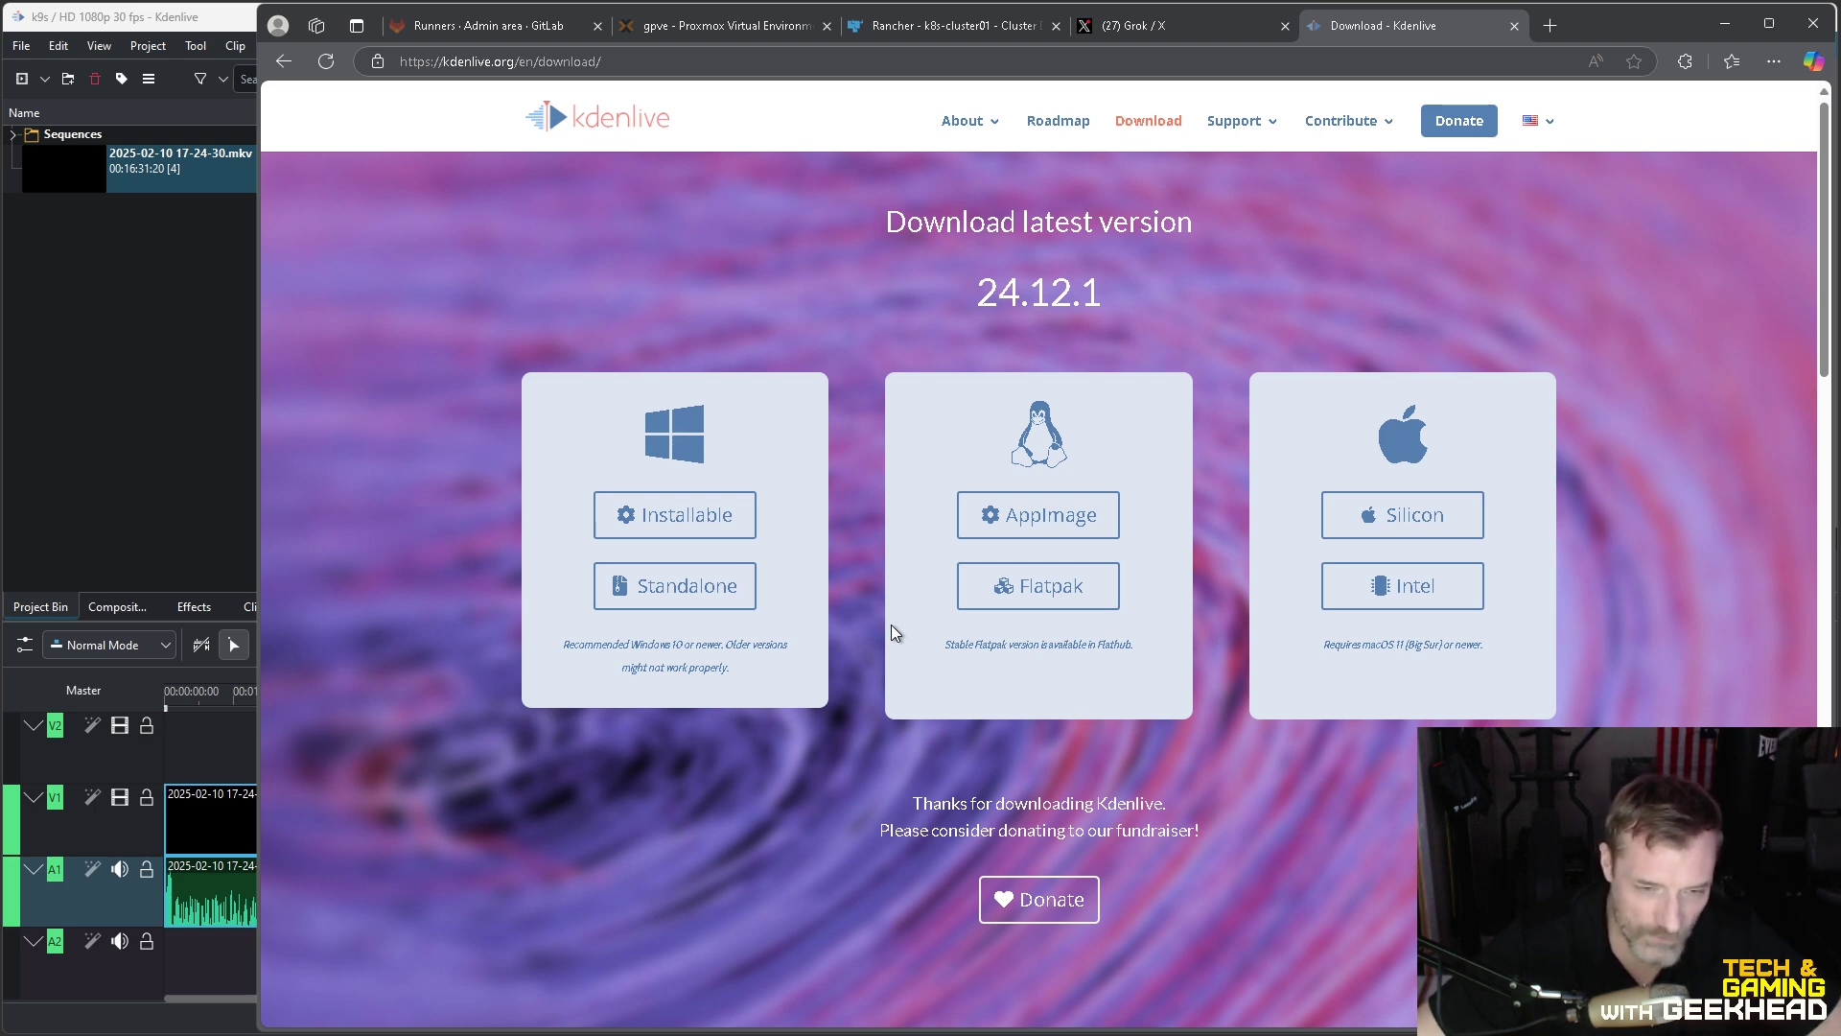
Step: Switch from the browser to the Kdenlive window showing the k9s project
click(228, 32)
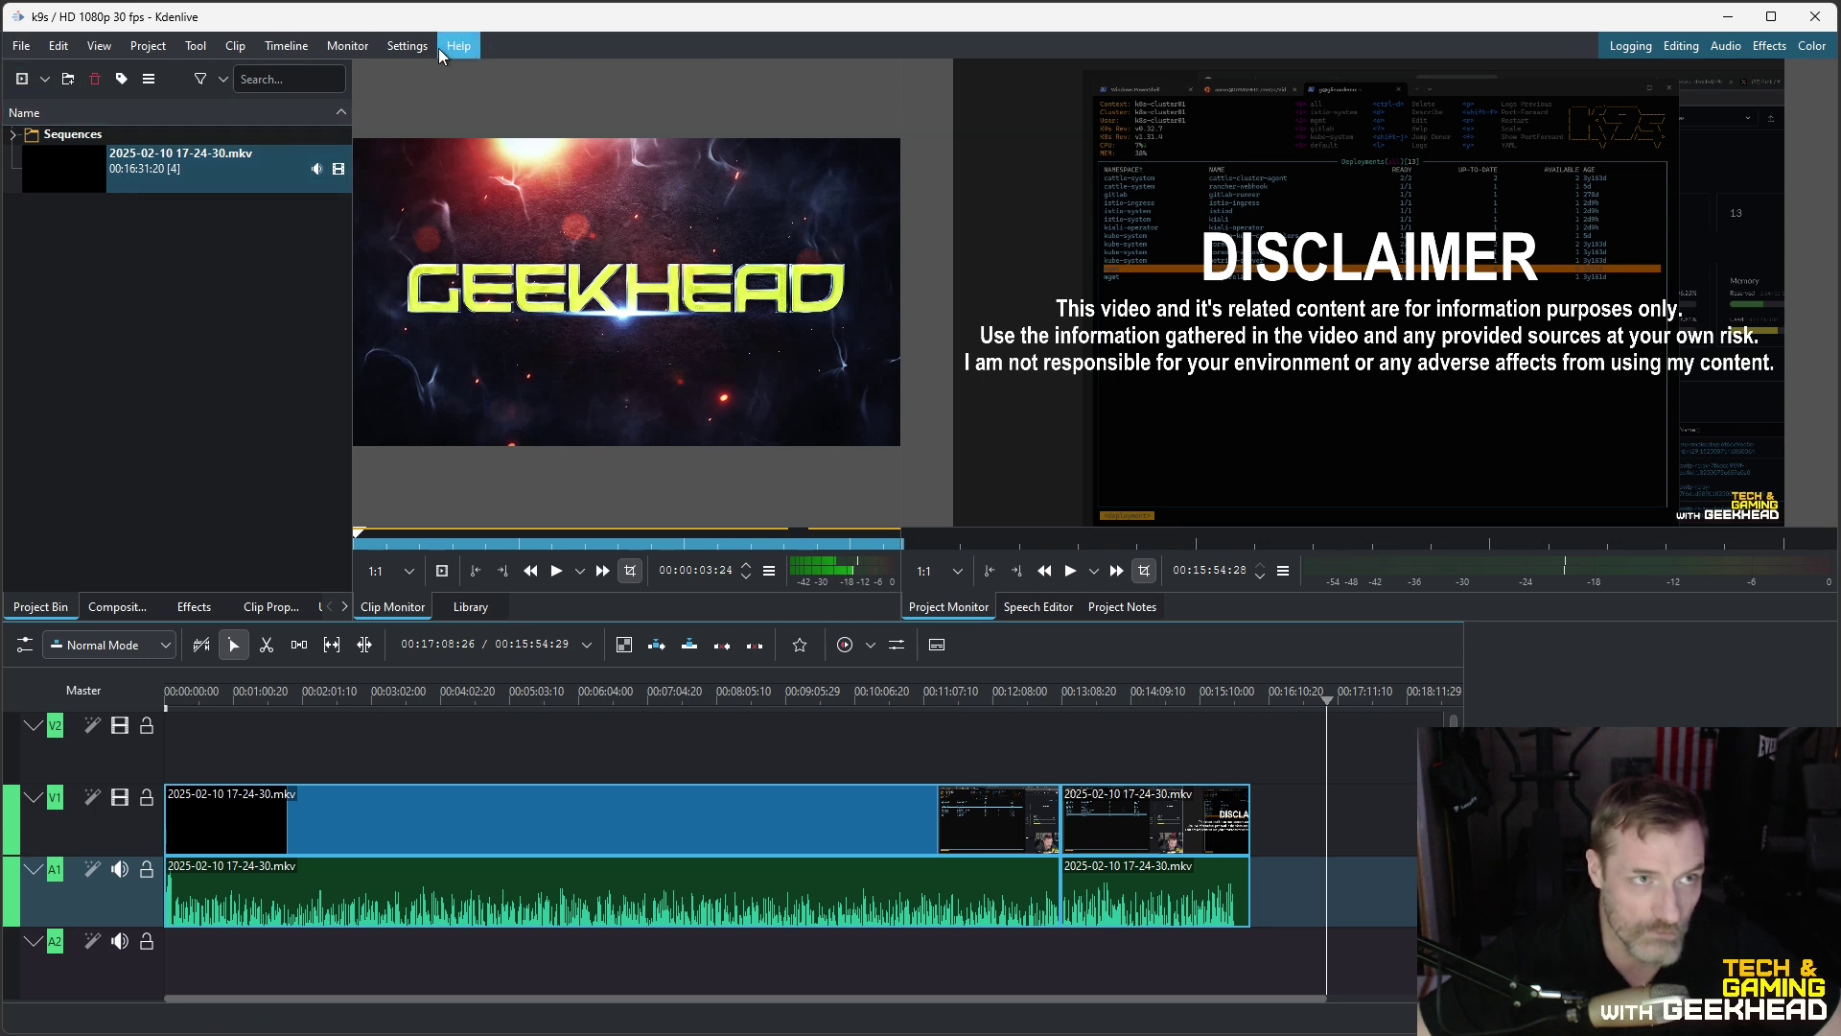
click(46, 80)
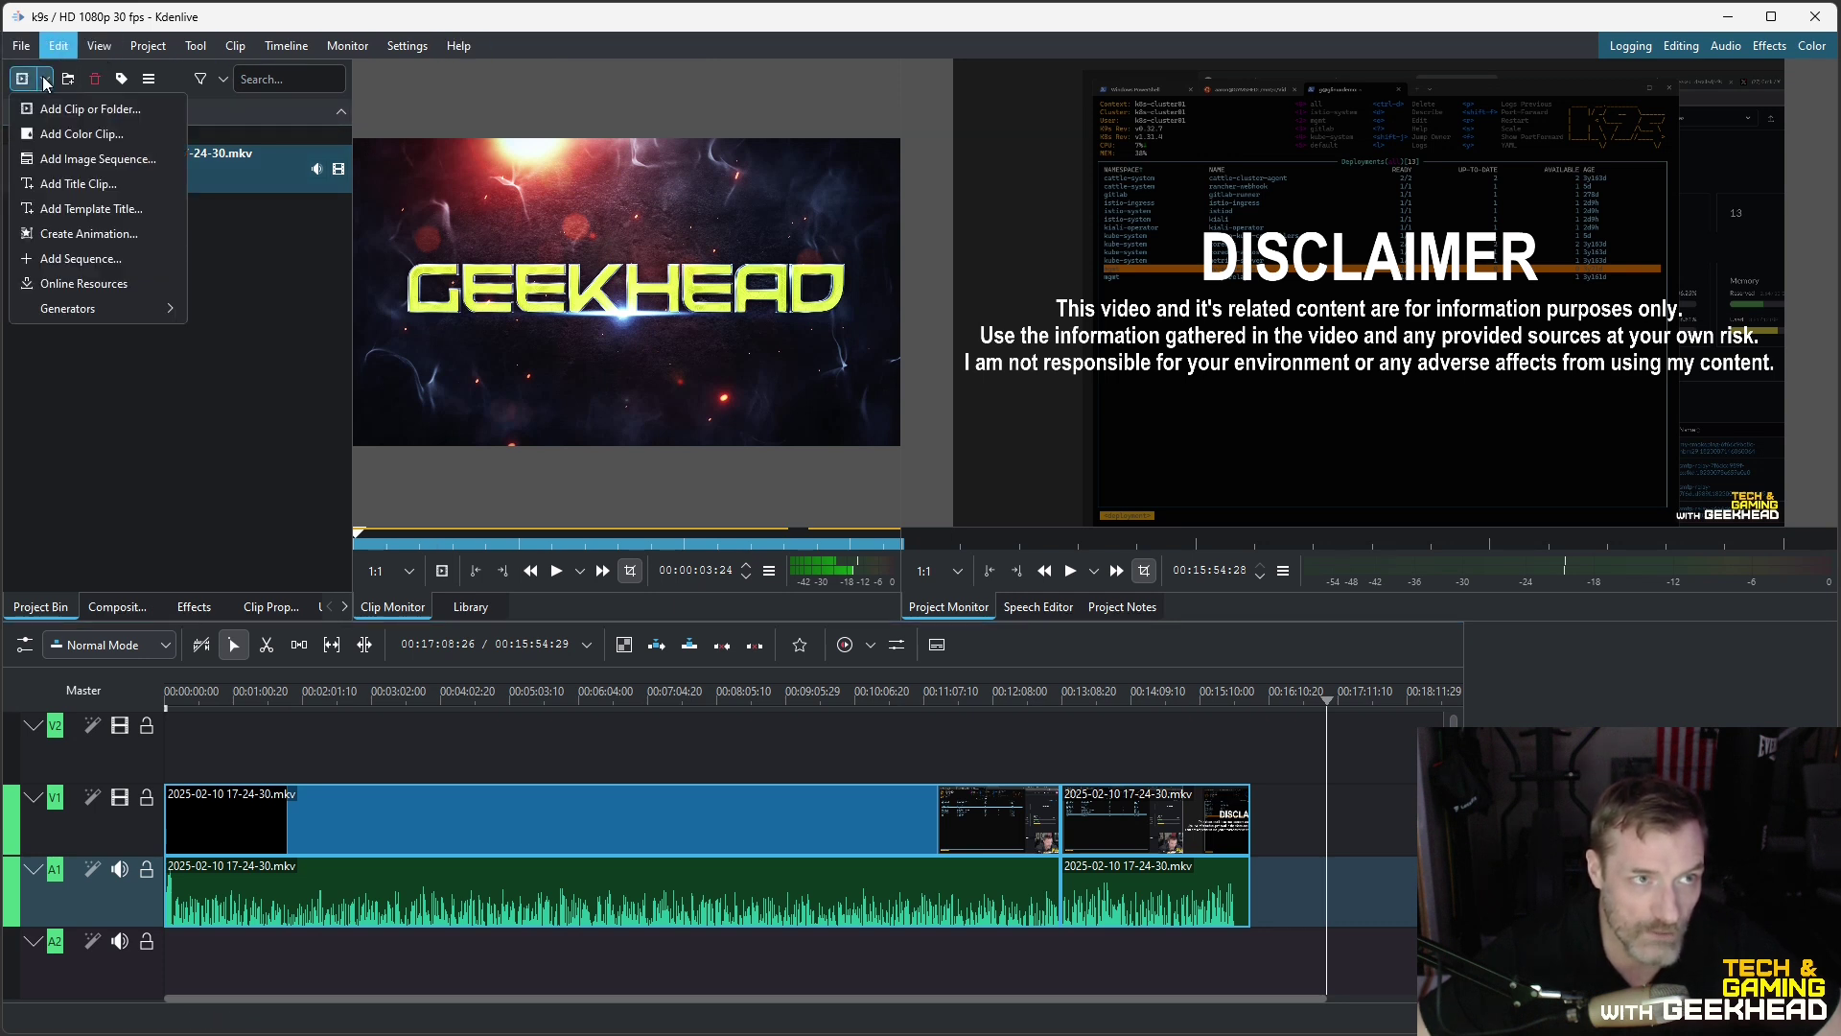
click(96, 110)
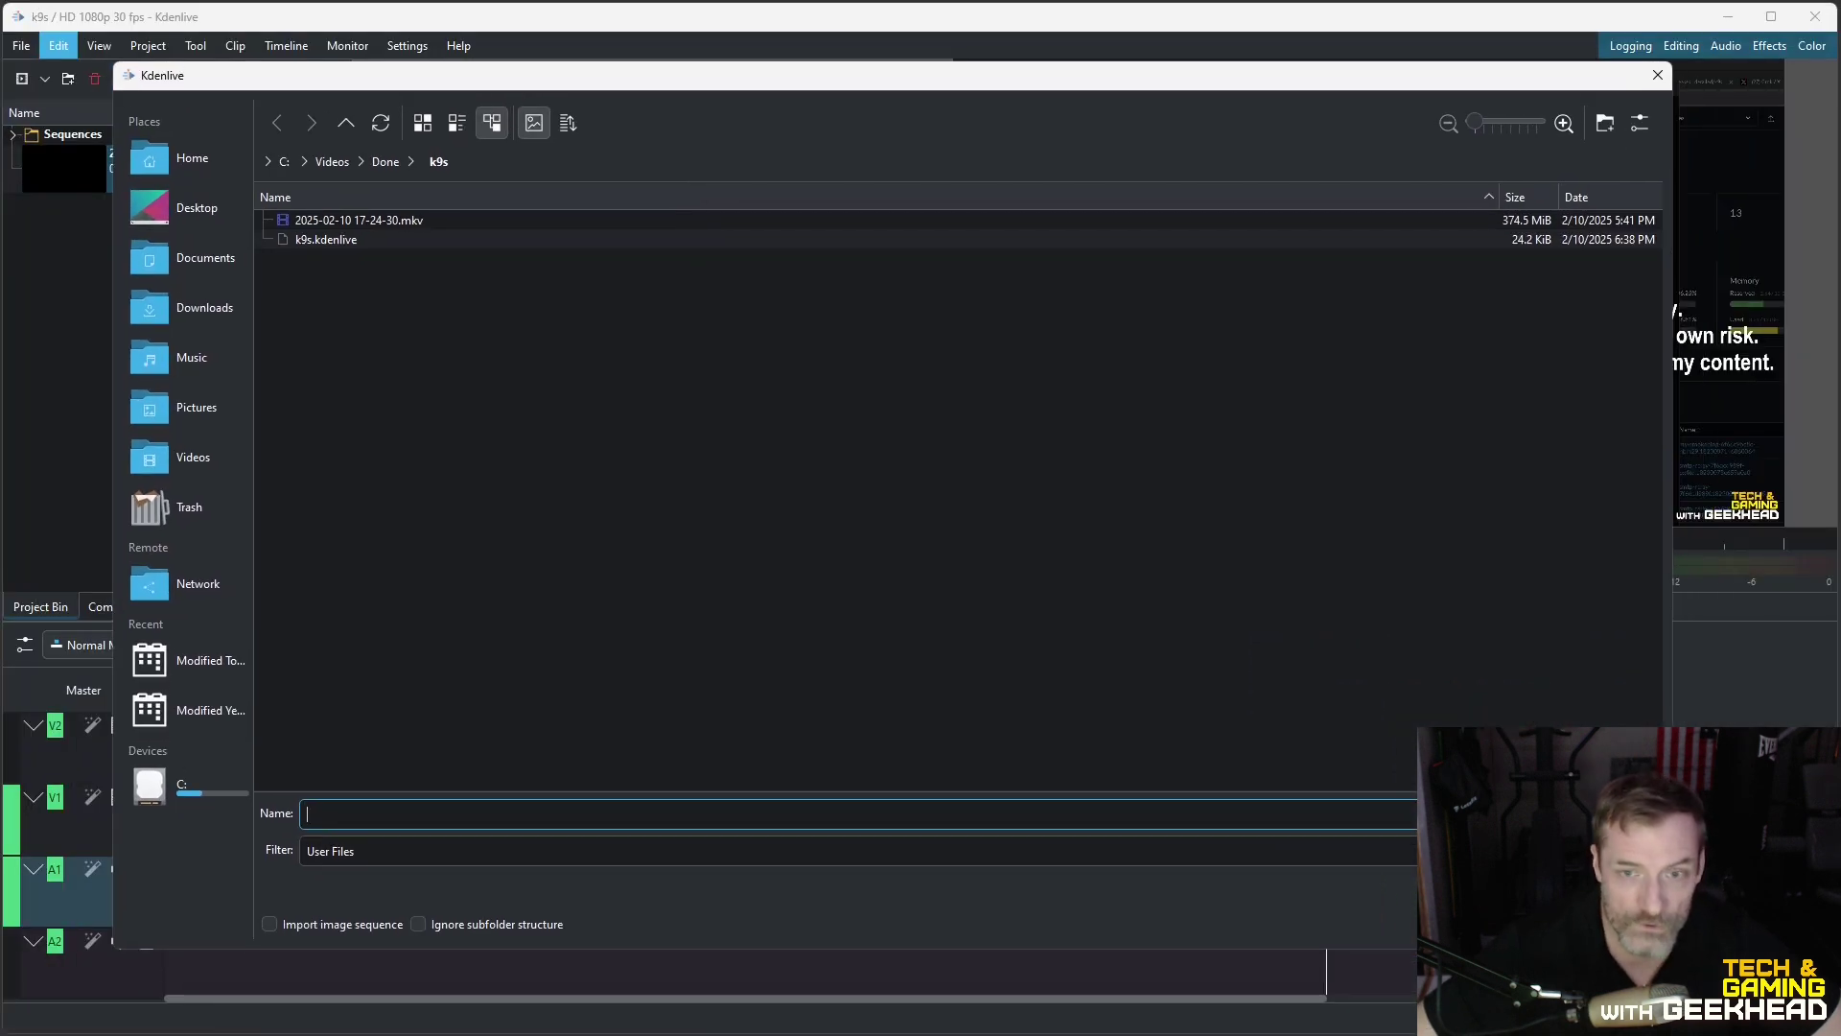
click(343, 224)
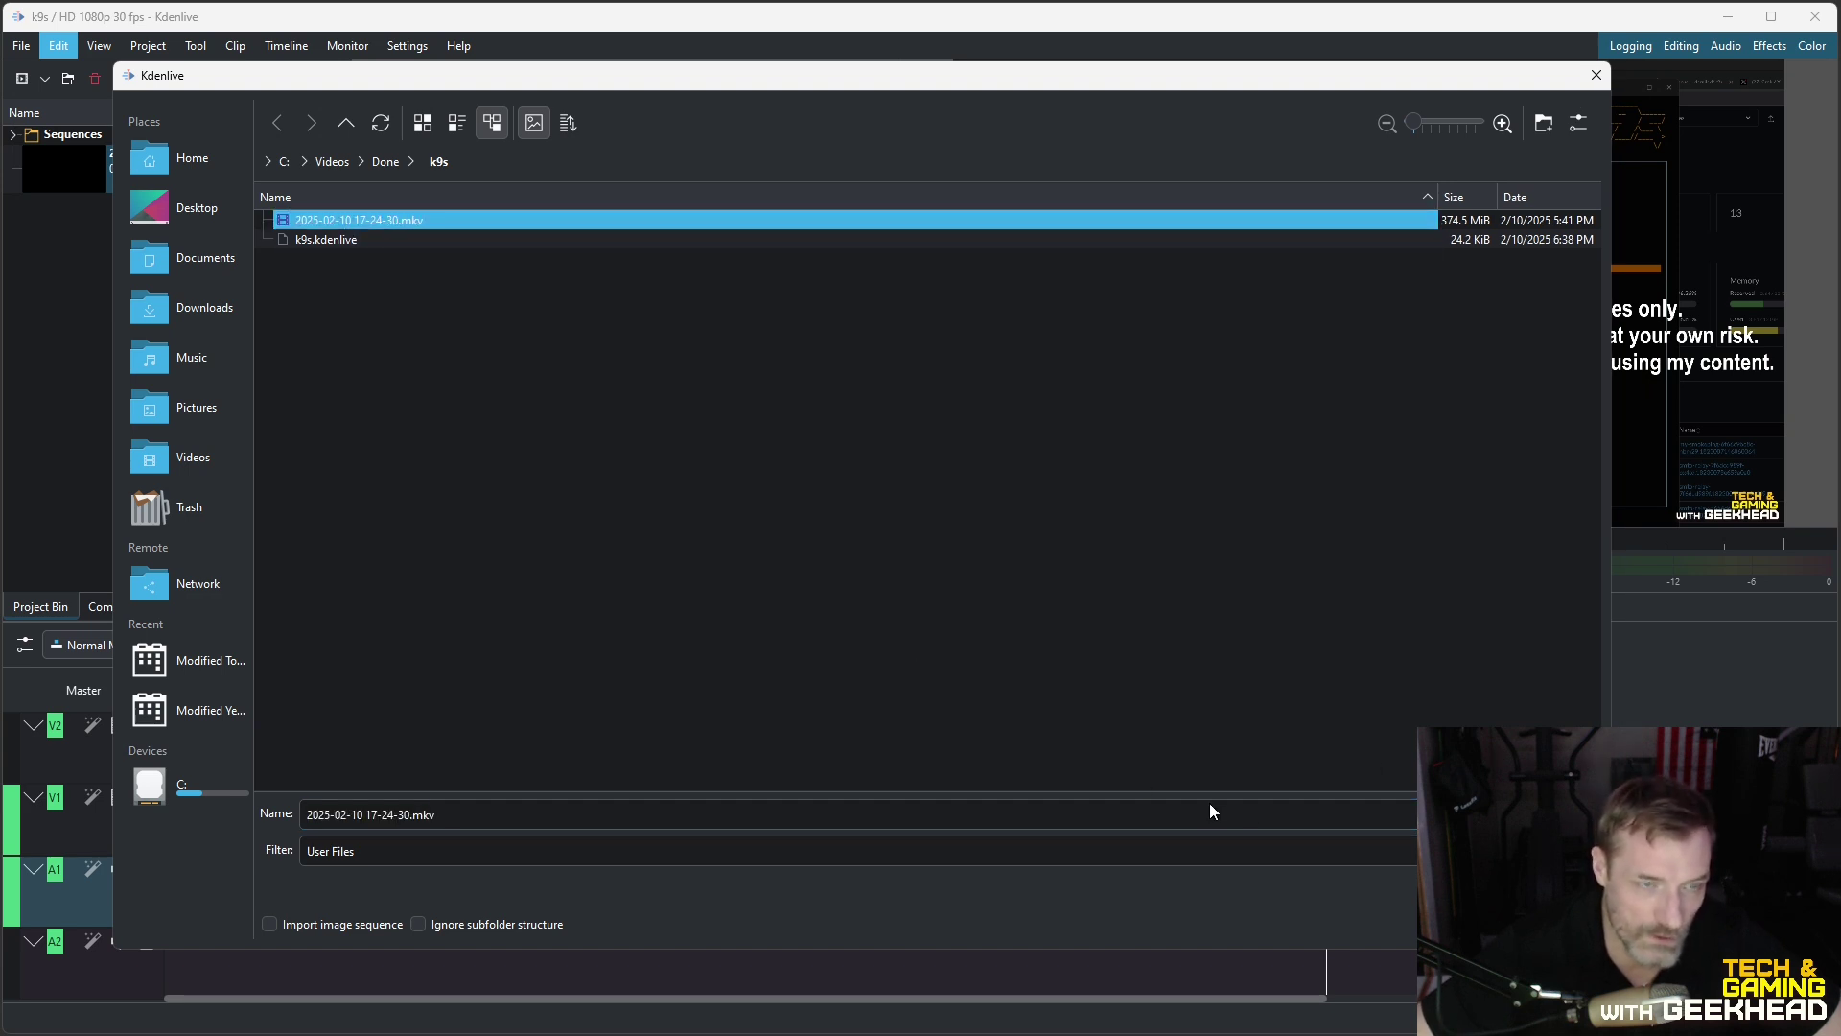
key(Return)
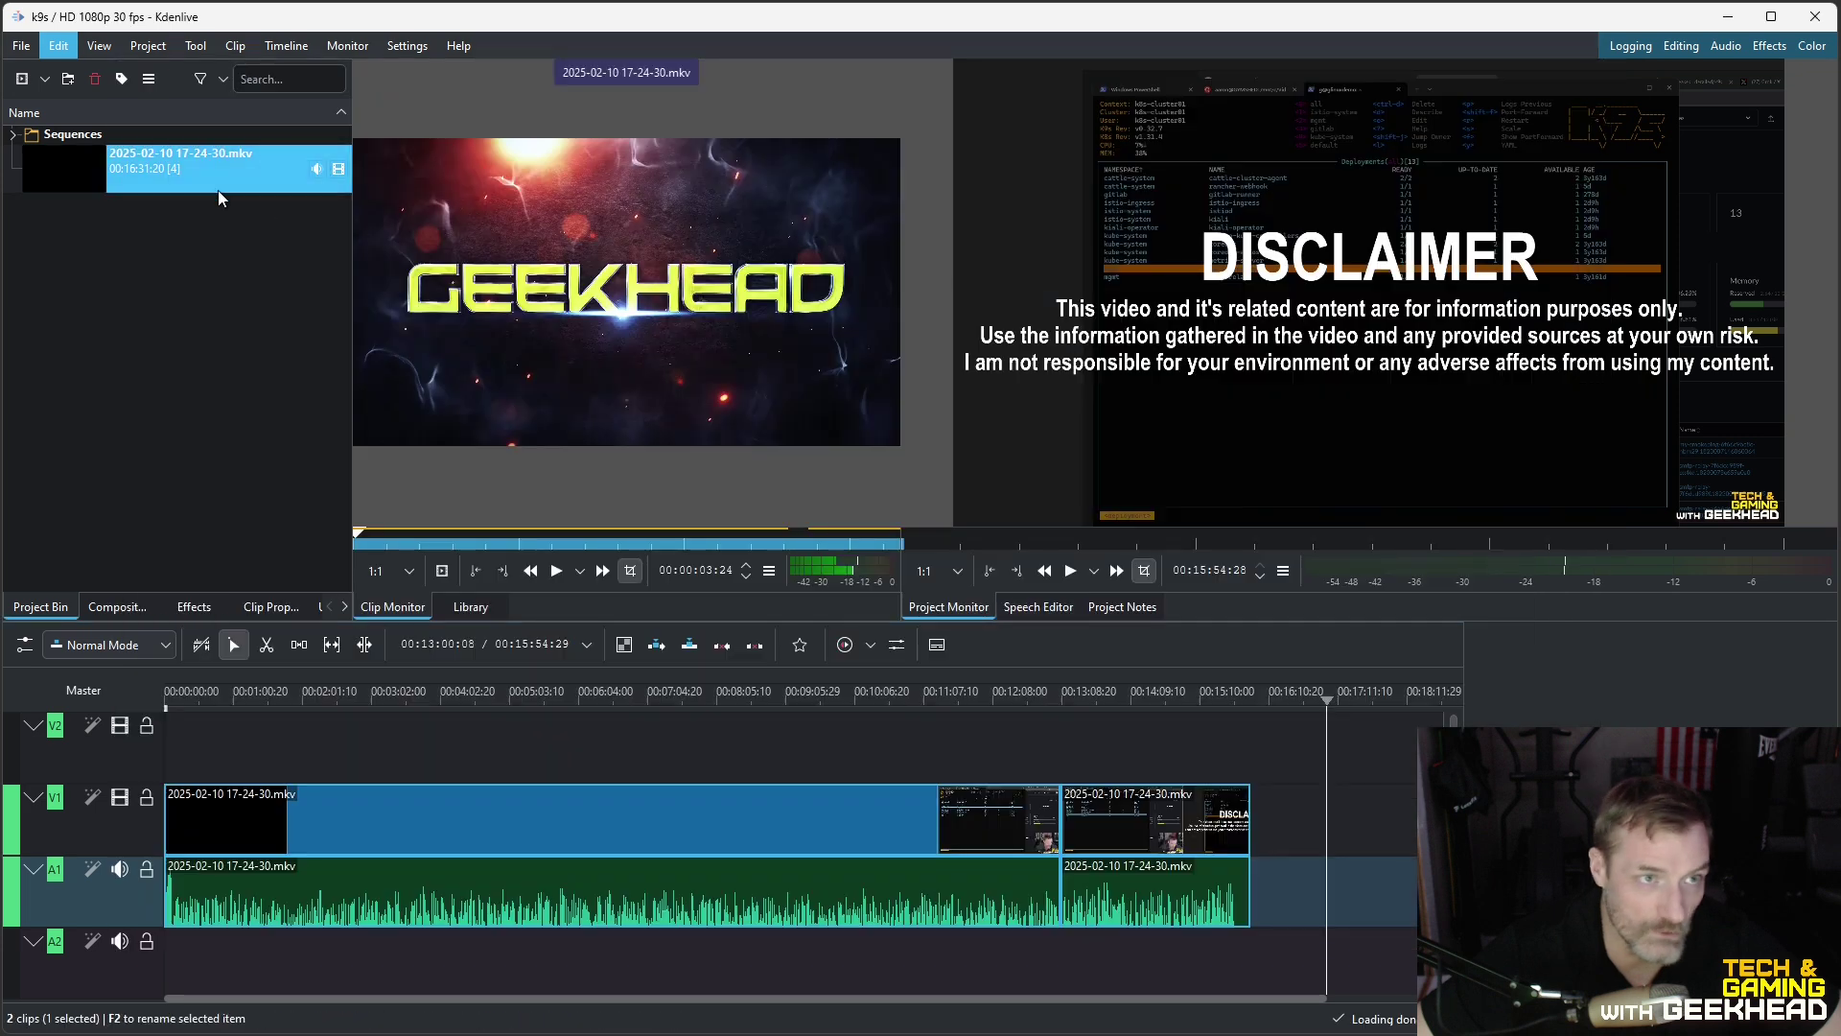
drag(70, 176, 152, 304)
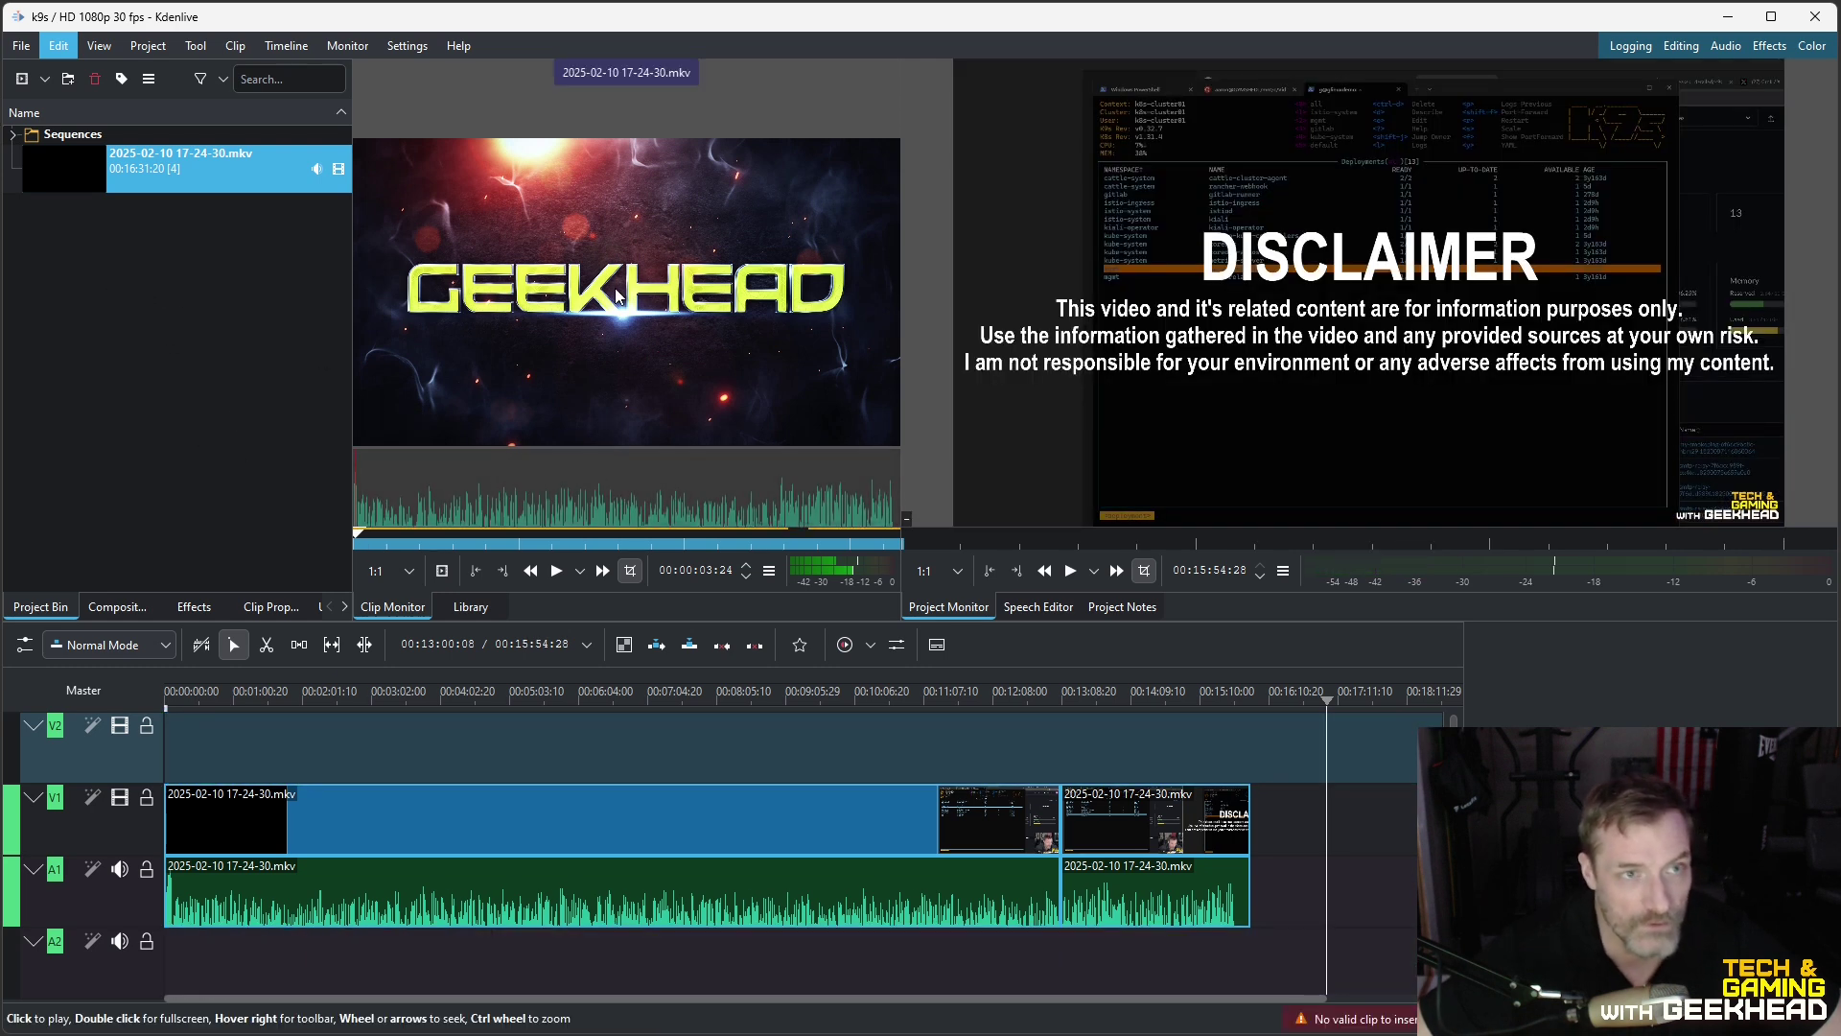
click(556, 571)
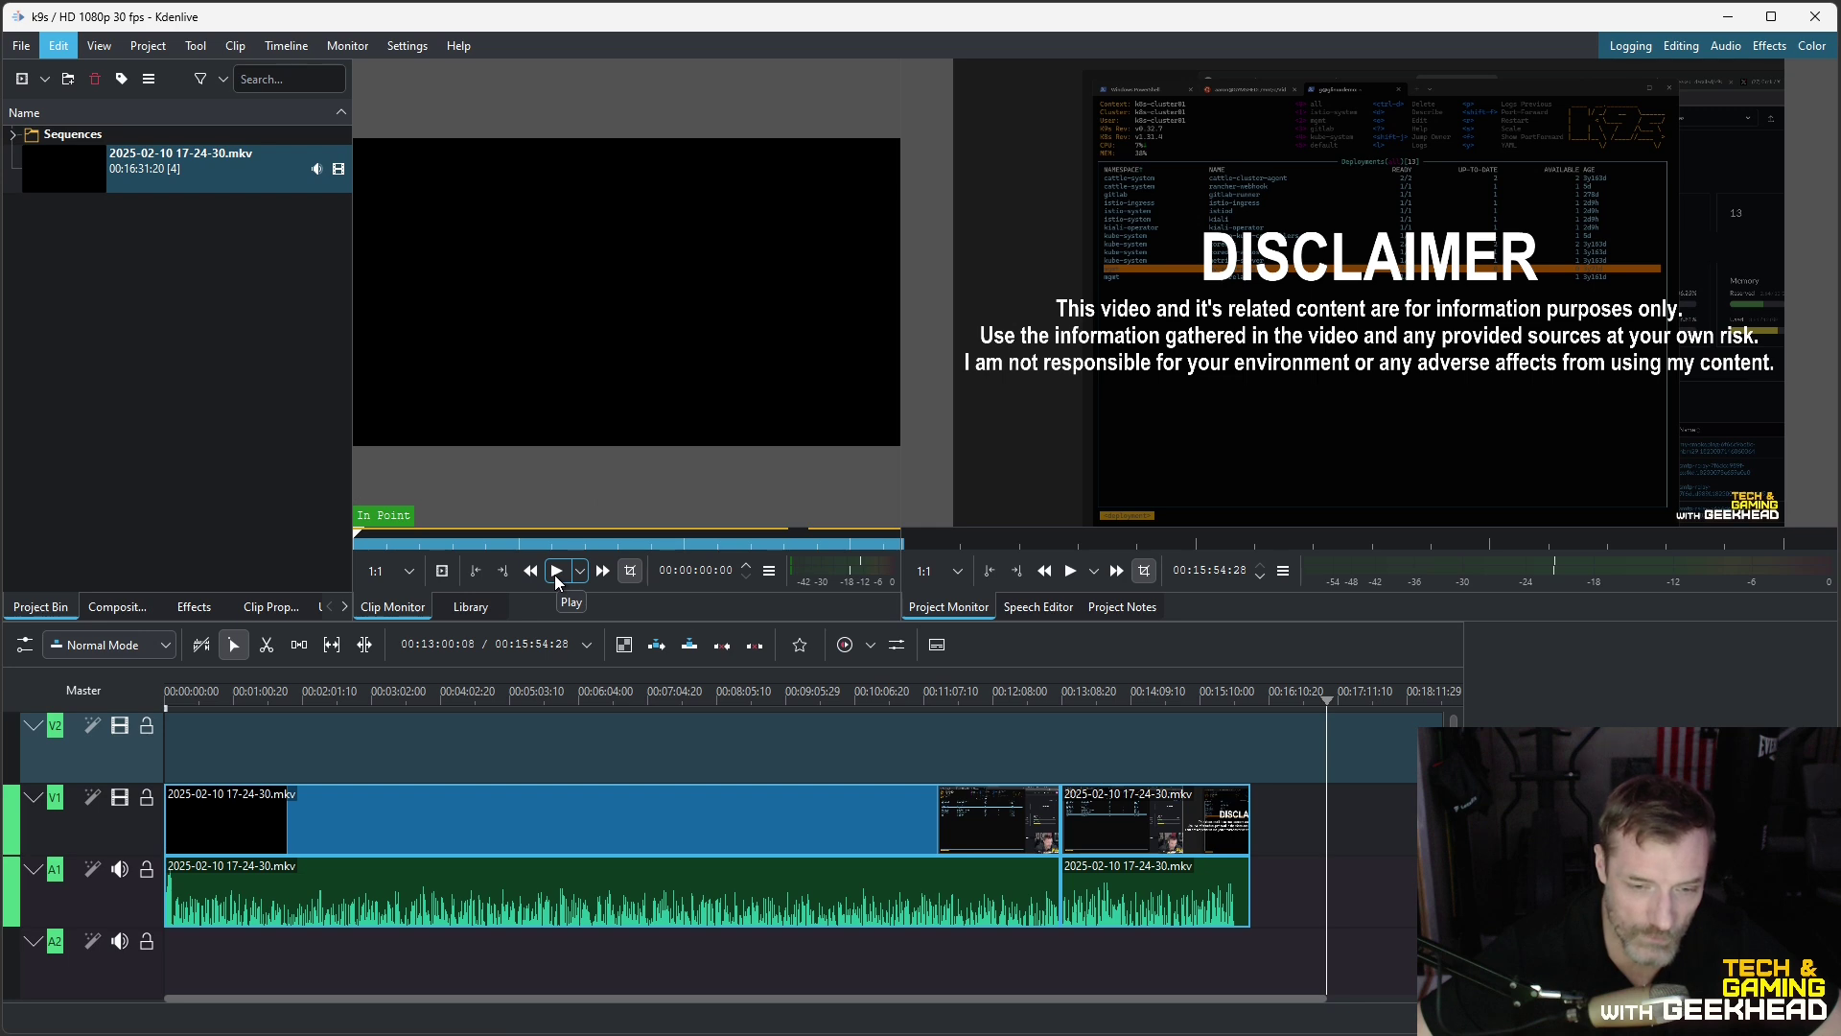
click(557, 572)
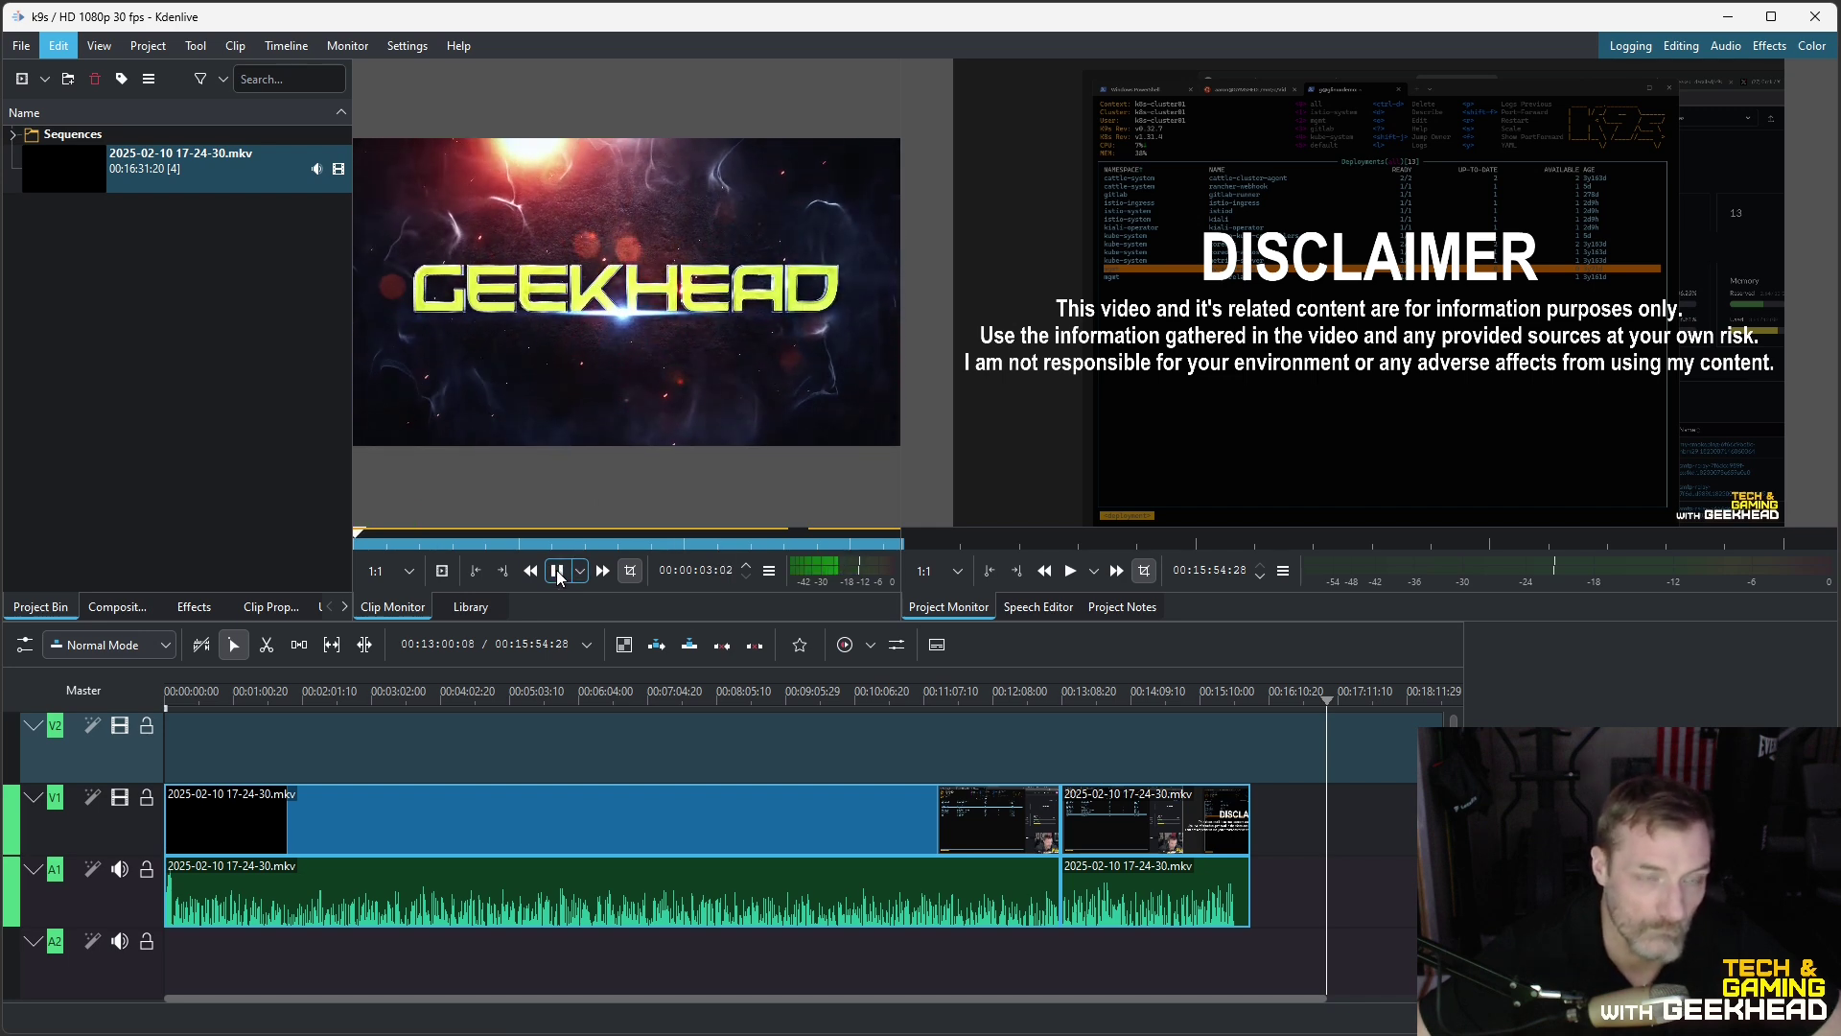
click(557, 572)
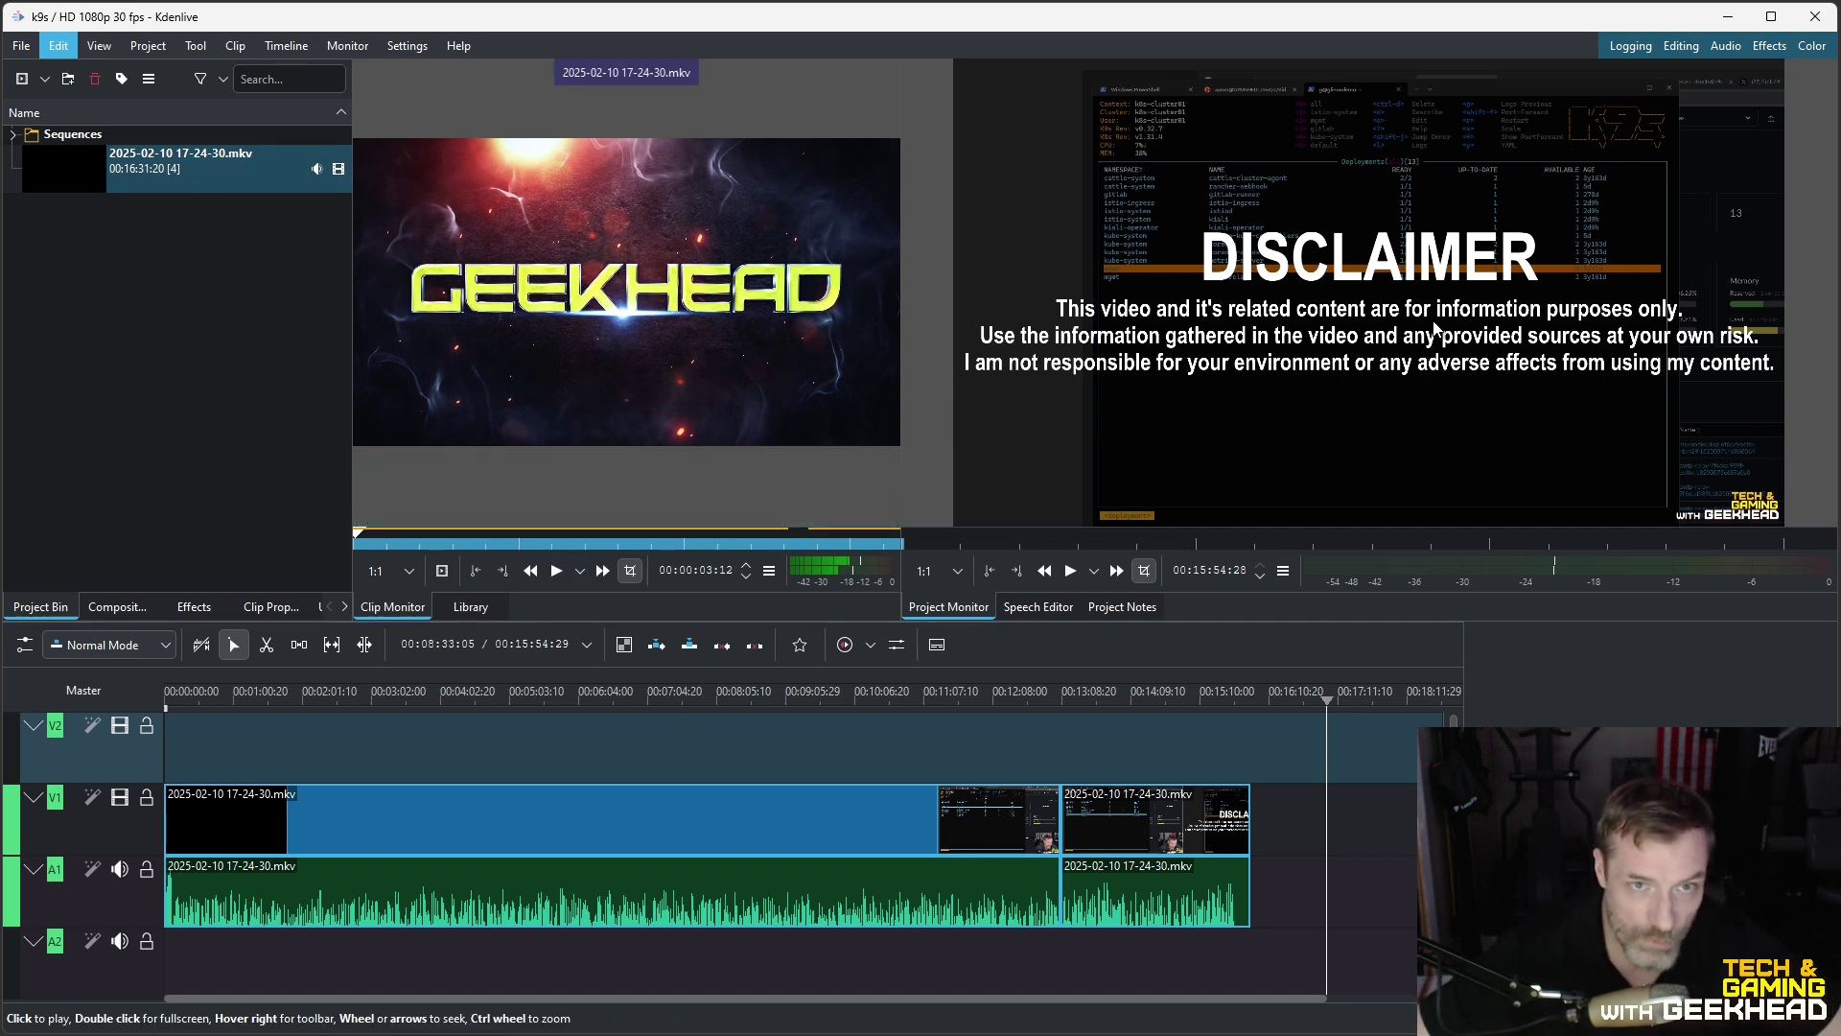
click(1278, 697)
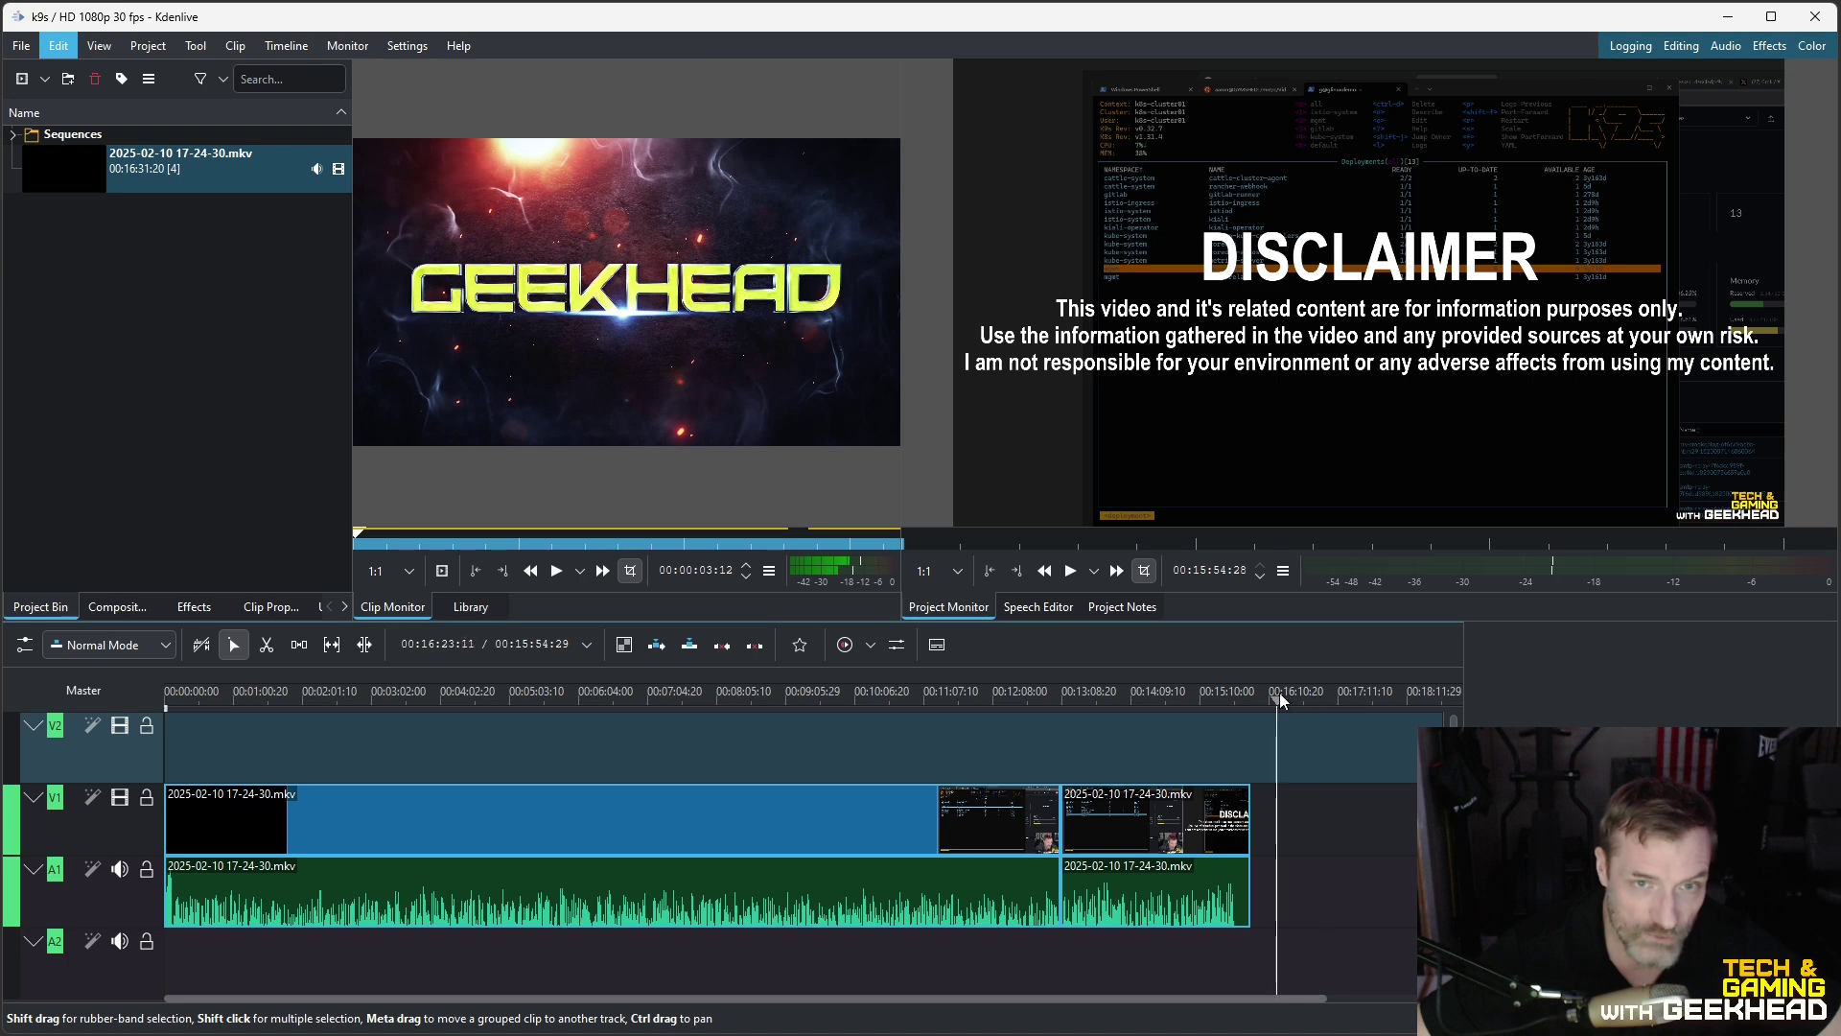
drag(1280, 700, 392, 701)
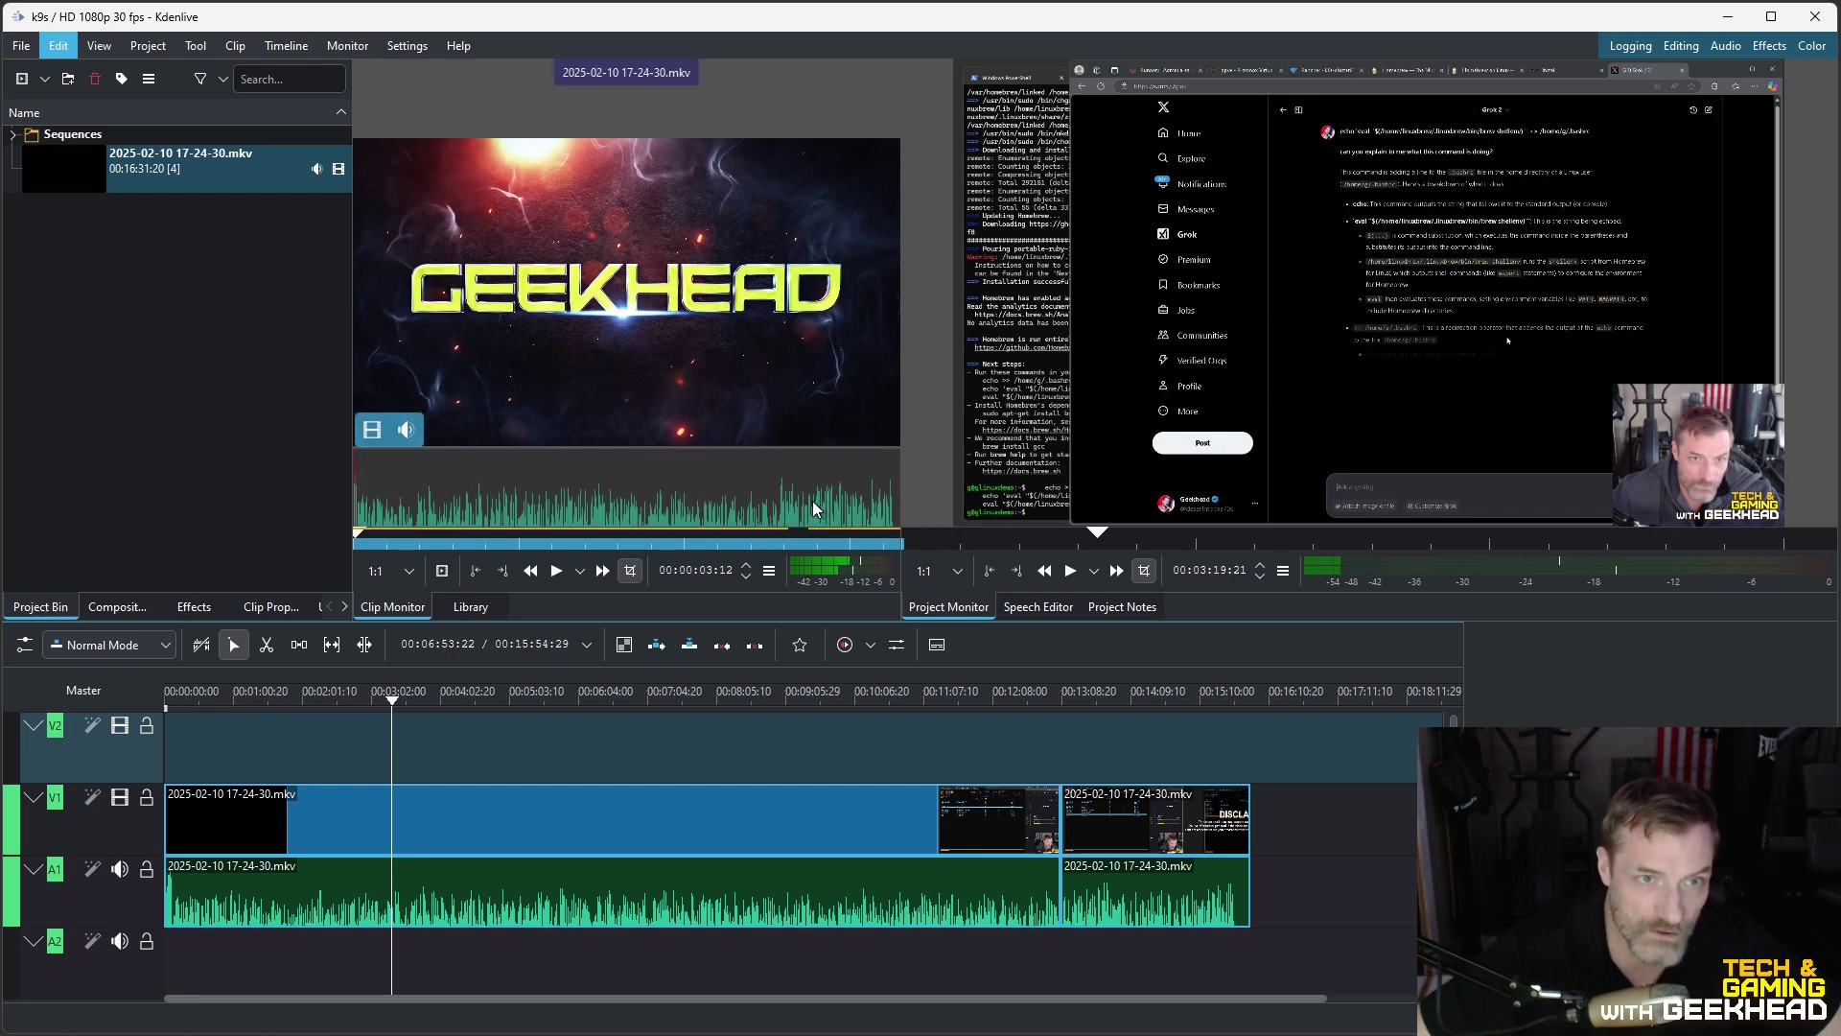
Step: Widen the Project Monitor over the Clip Monitor and give the preview area slightly more height
drag(901, 423, 741, 437)
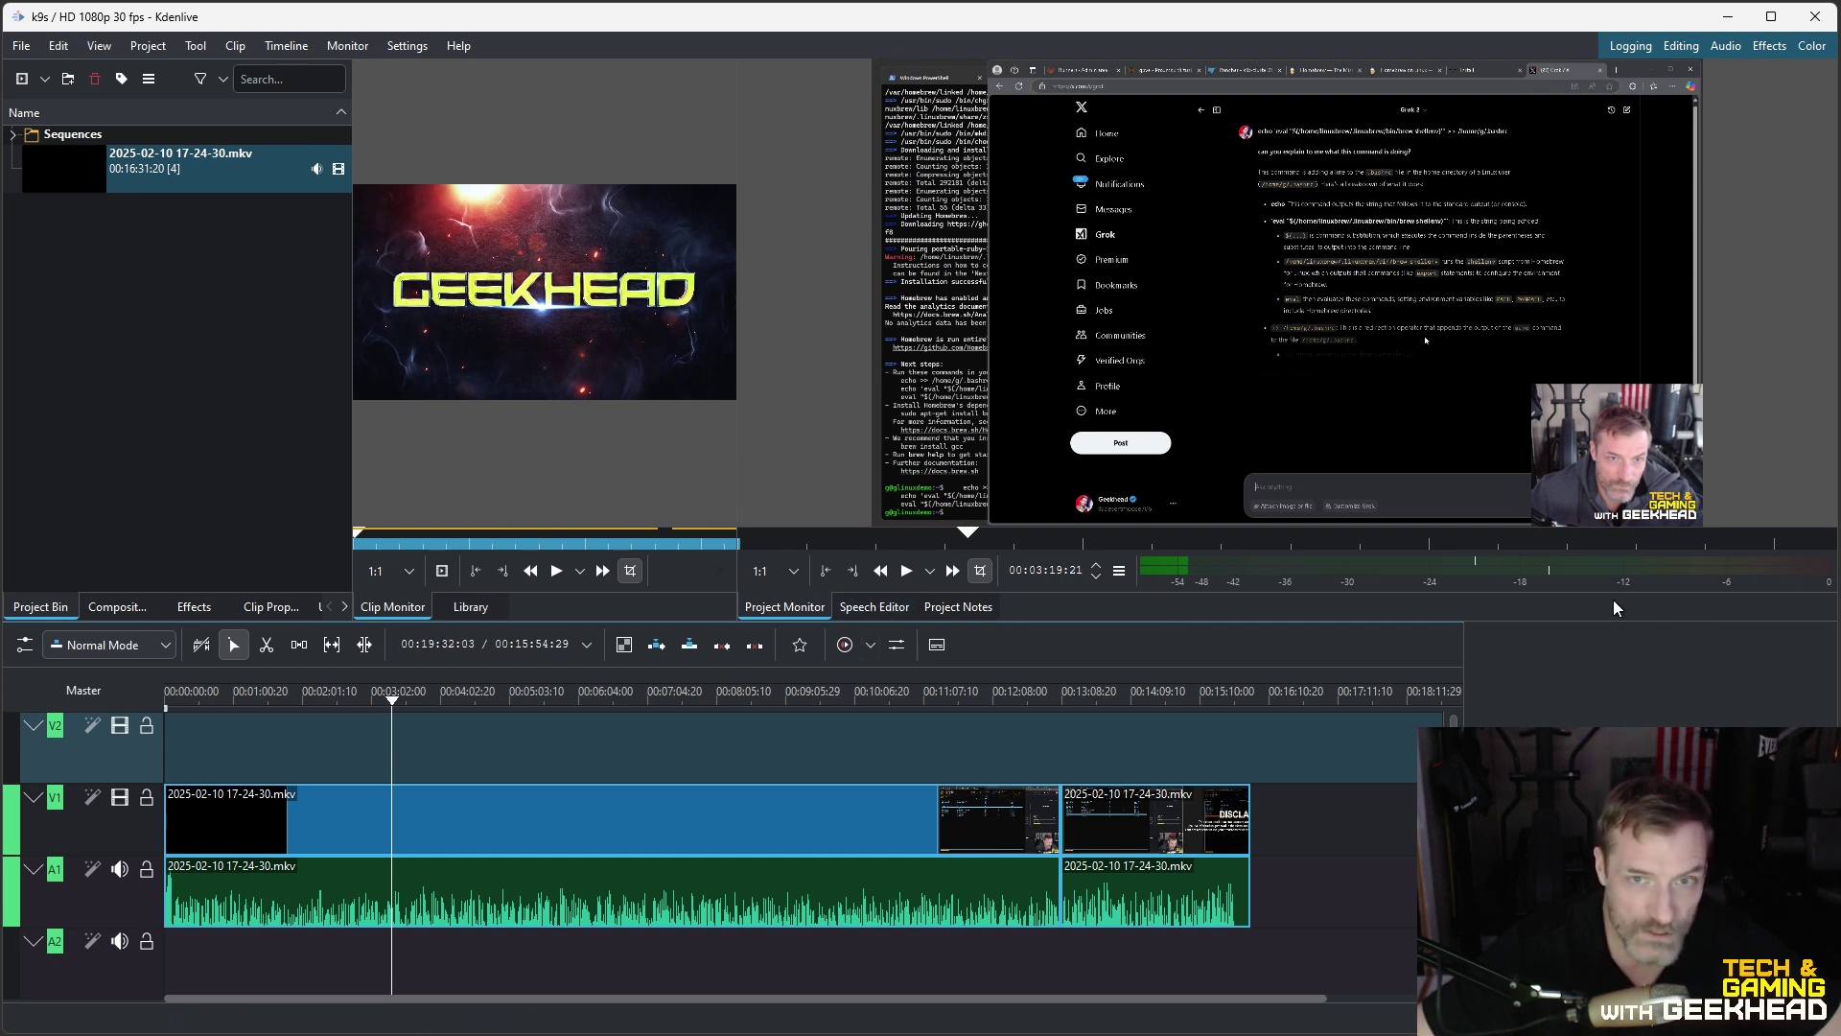
drag(1600, 621, 1597, 665)
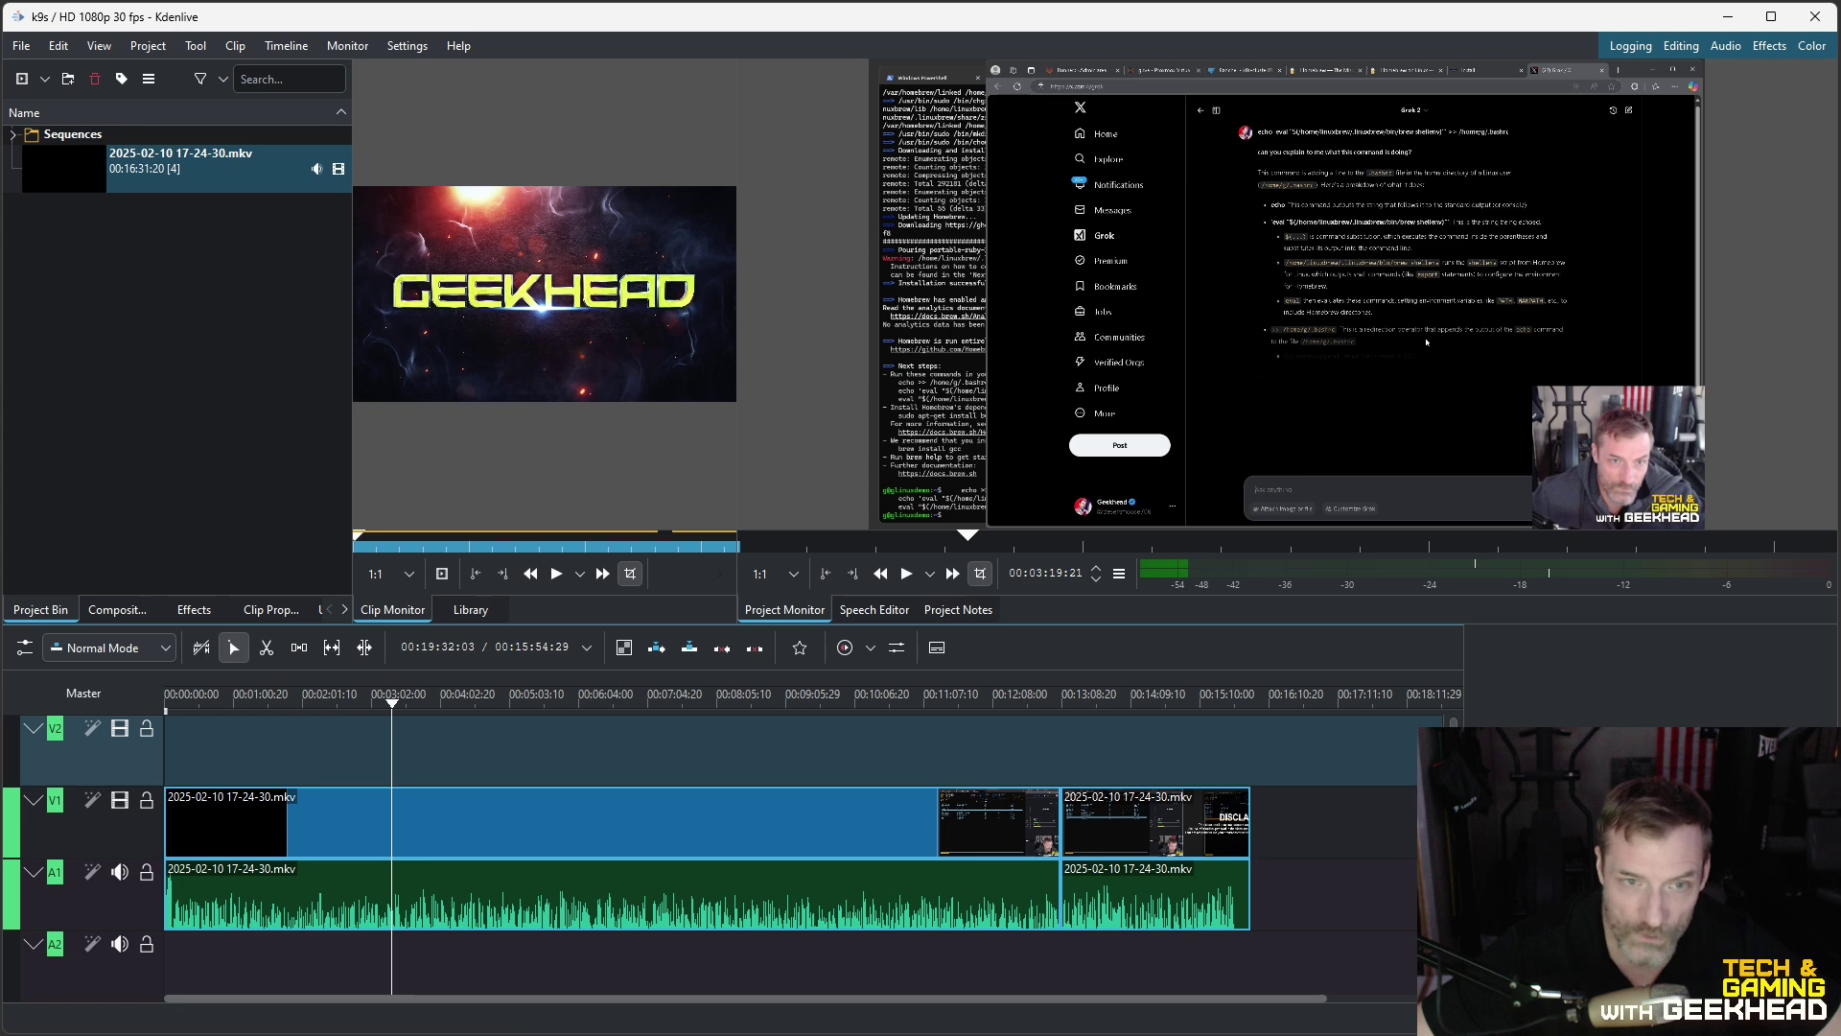
Step: Zoom the timeline to show roughly its first twelve minutes
key(ctrl+plus)
key(ctrl+minus)
key(ctrl+minus)
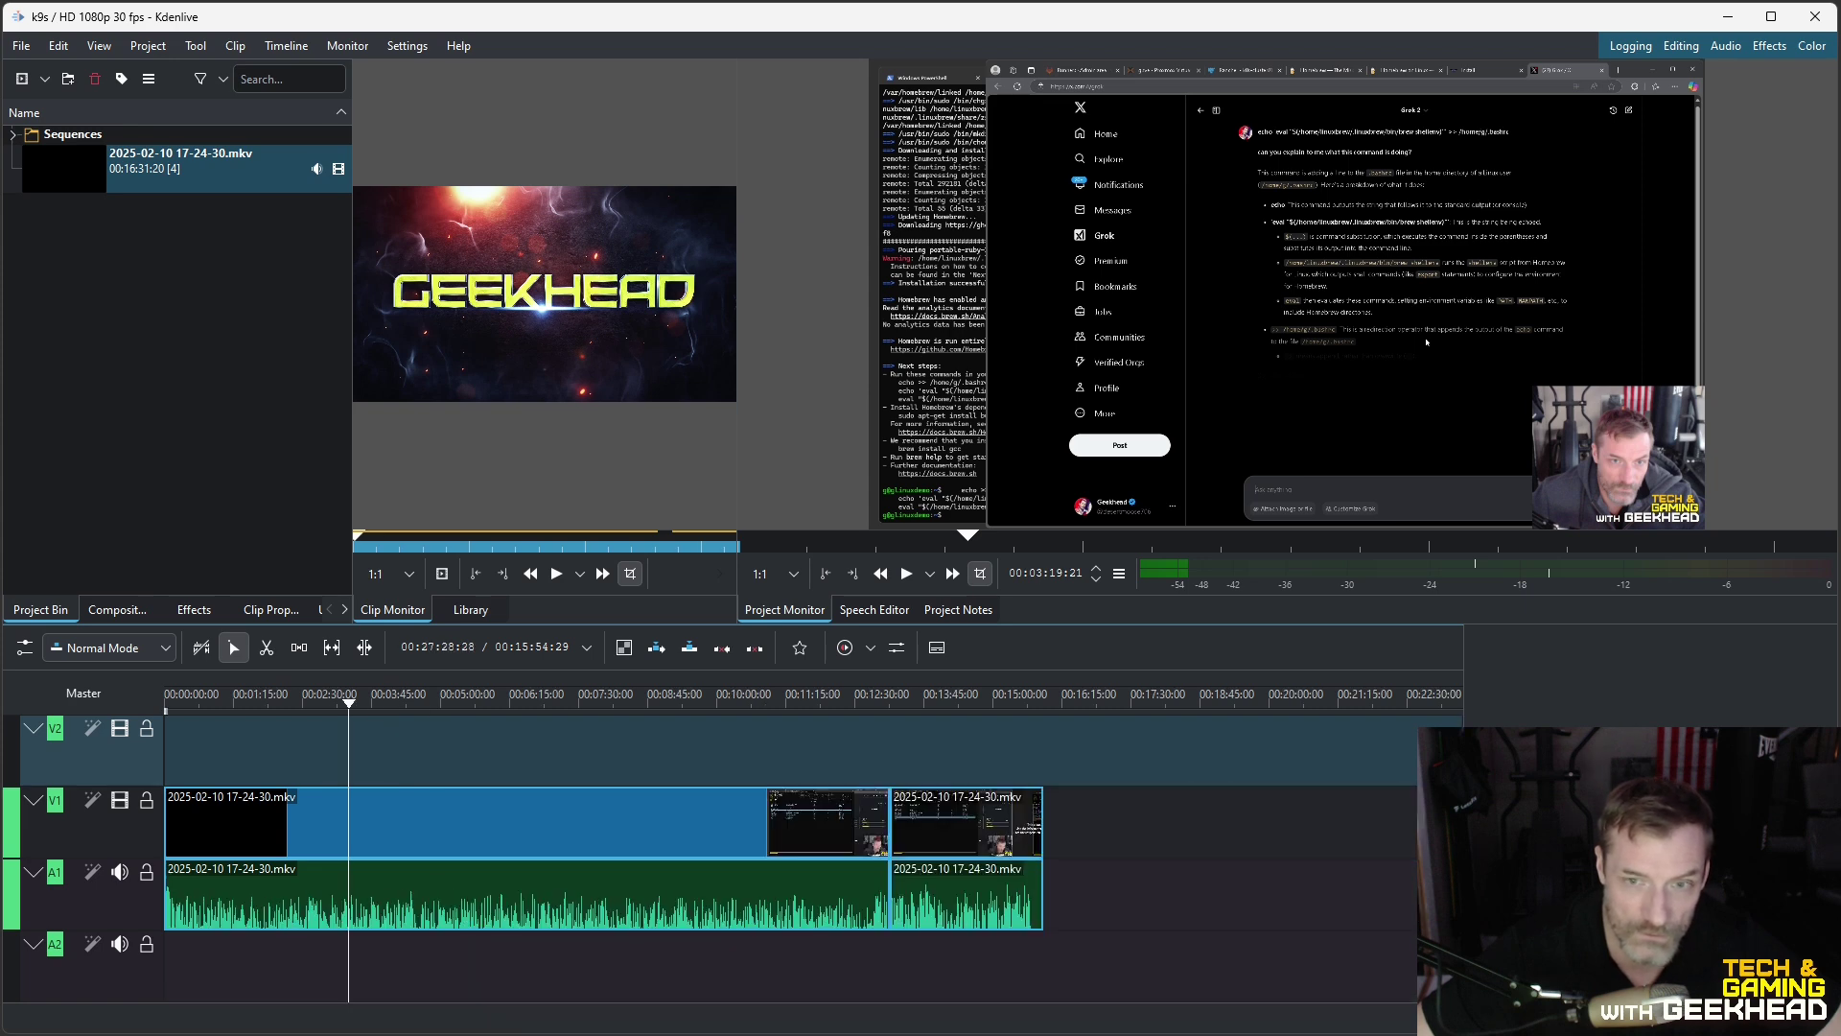
key(ctrl+plus)
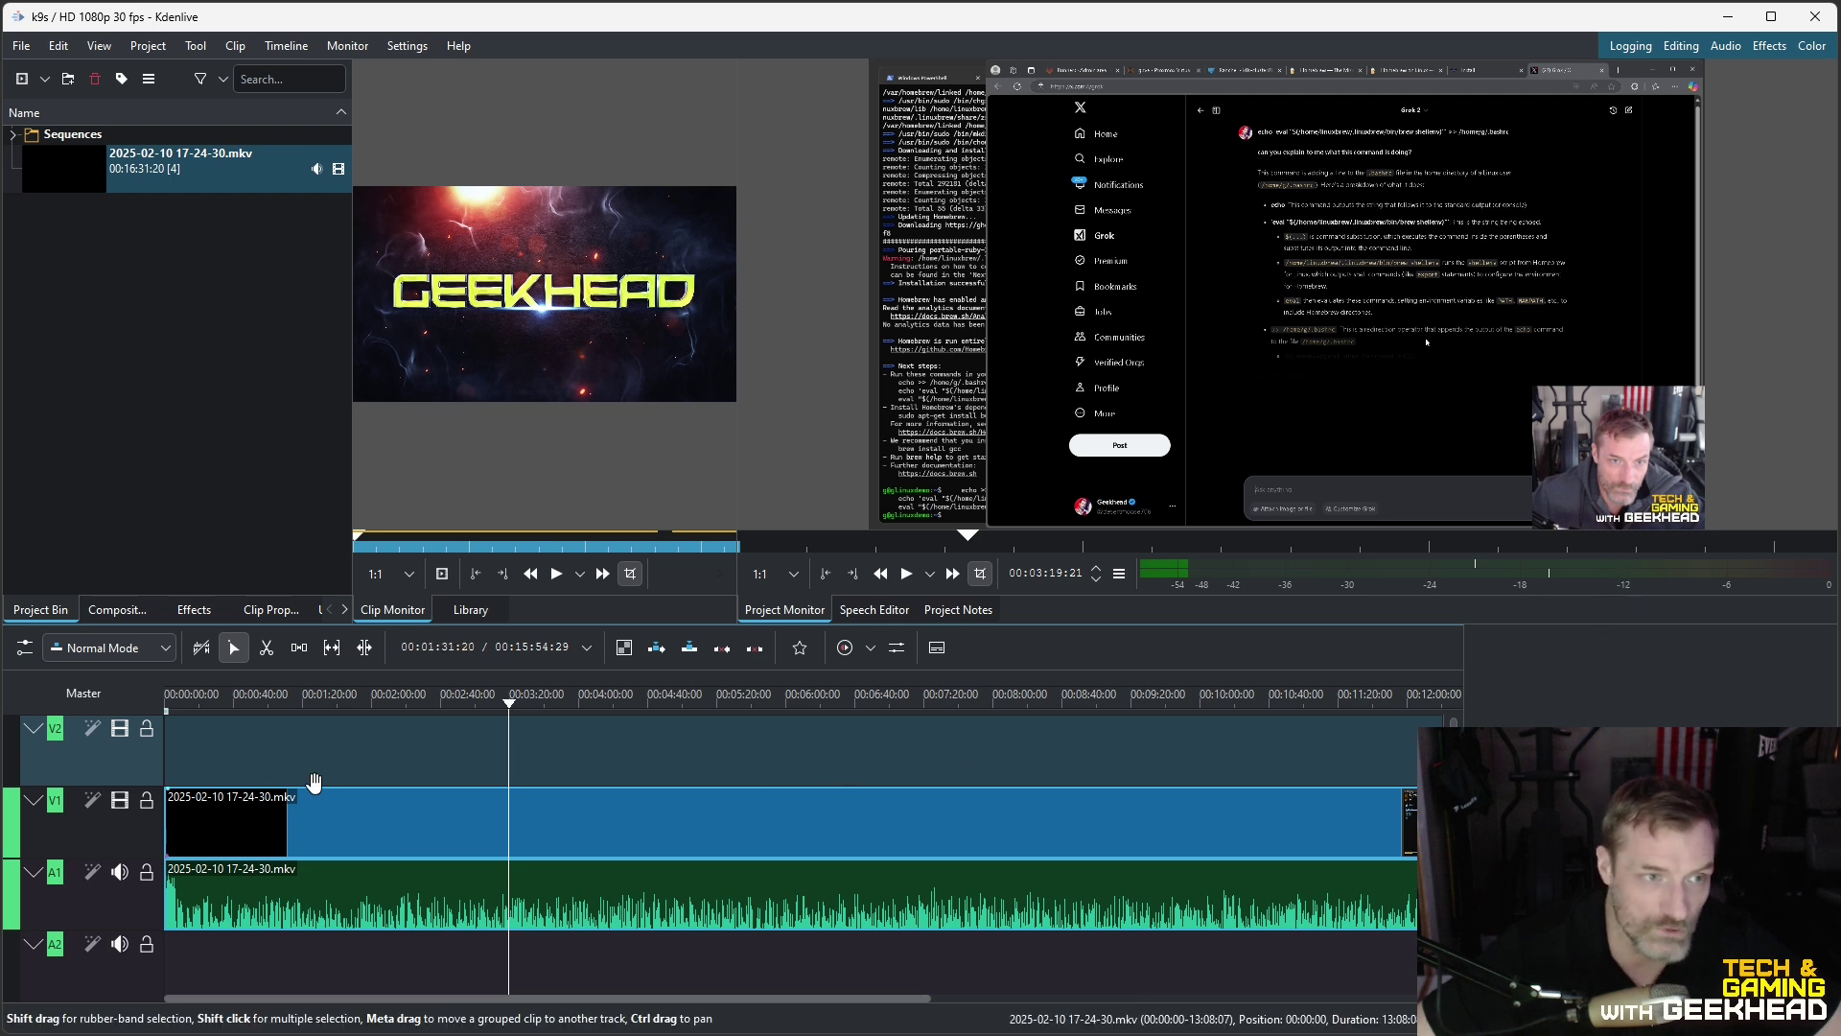
Step: Shorten the V2 and A1 tracks, make V1 taller, and move the playhead back to about 00:01:28
drag(146, 783, 130, 773)
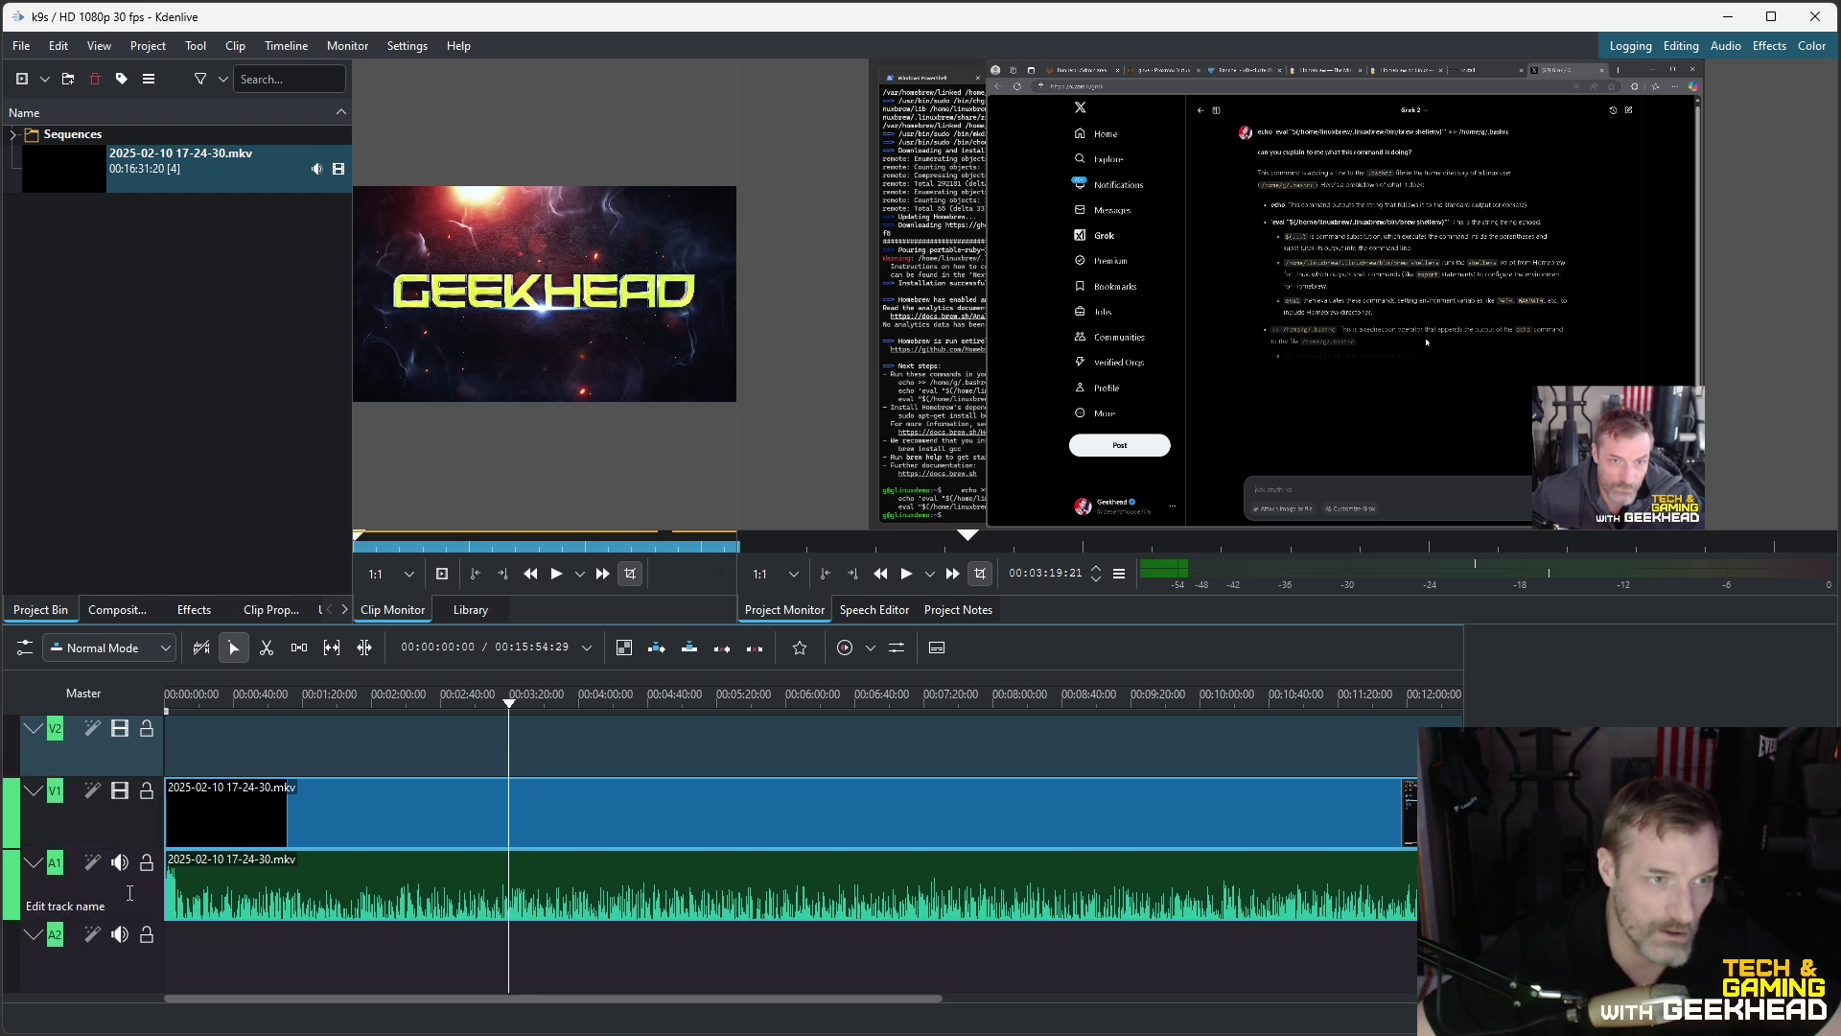
drag(135, 921, 134, 821)
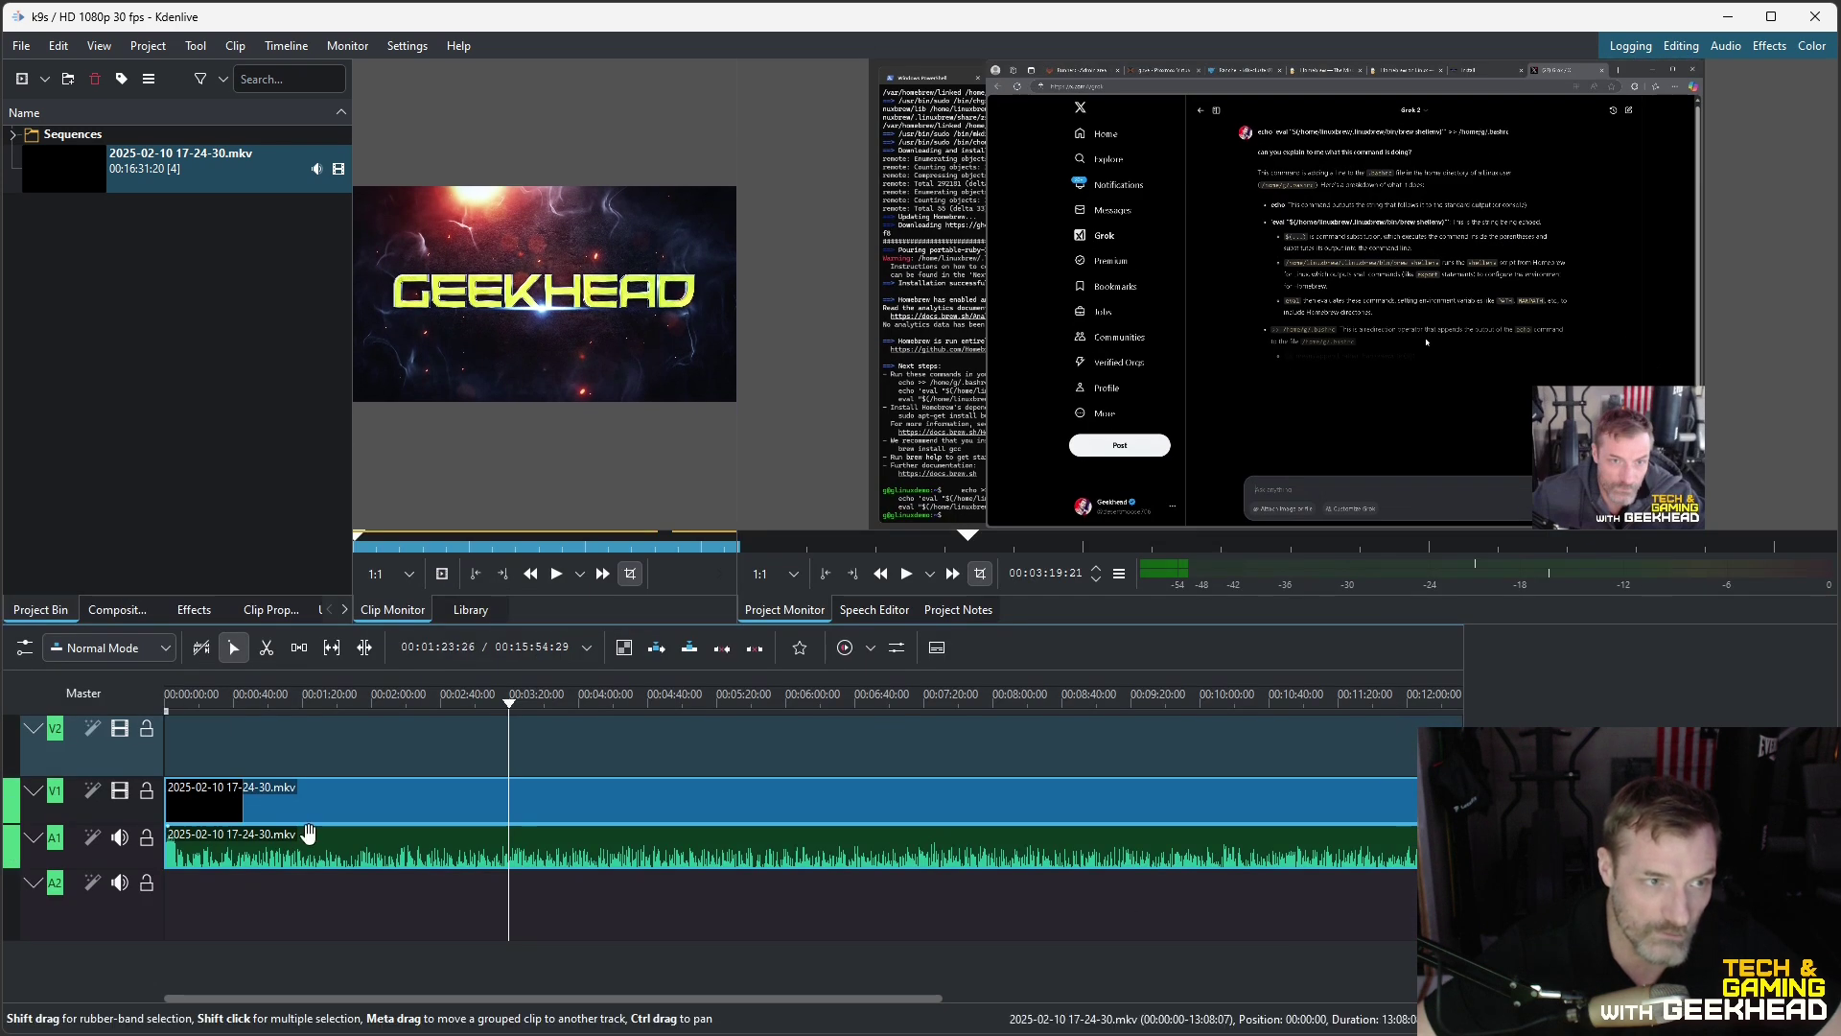
drag(84, 822, 83, 909)
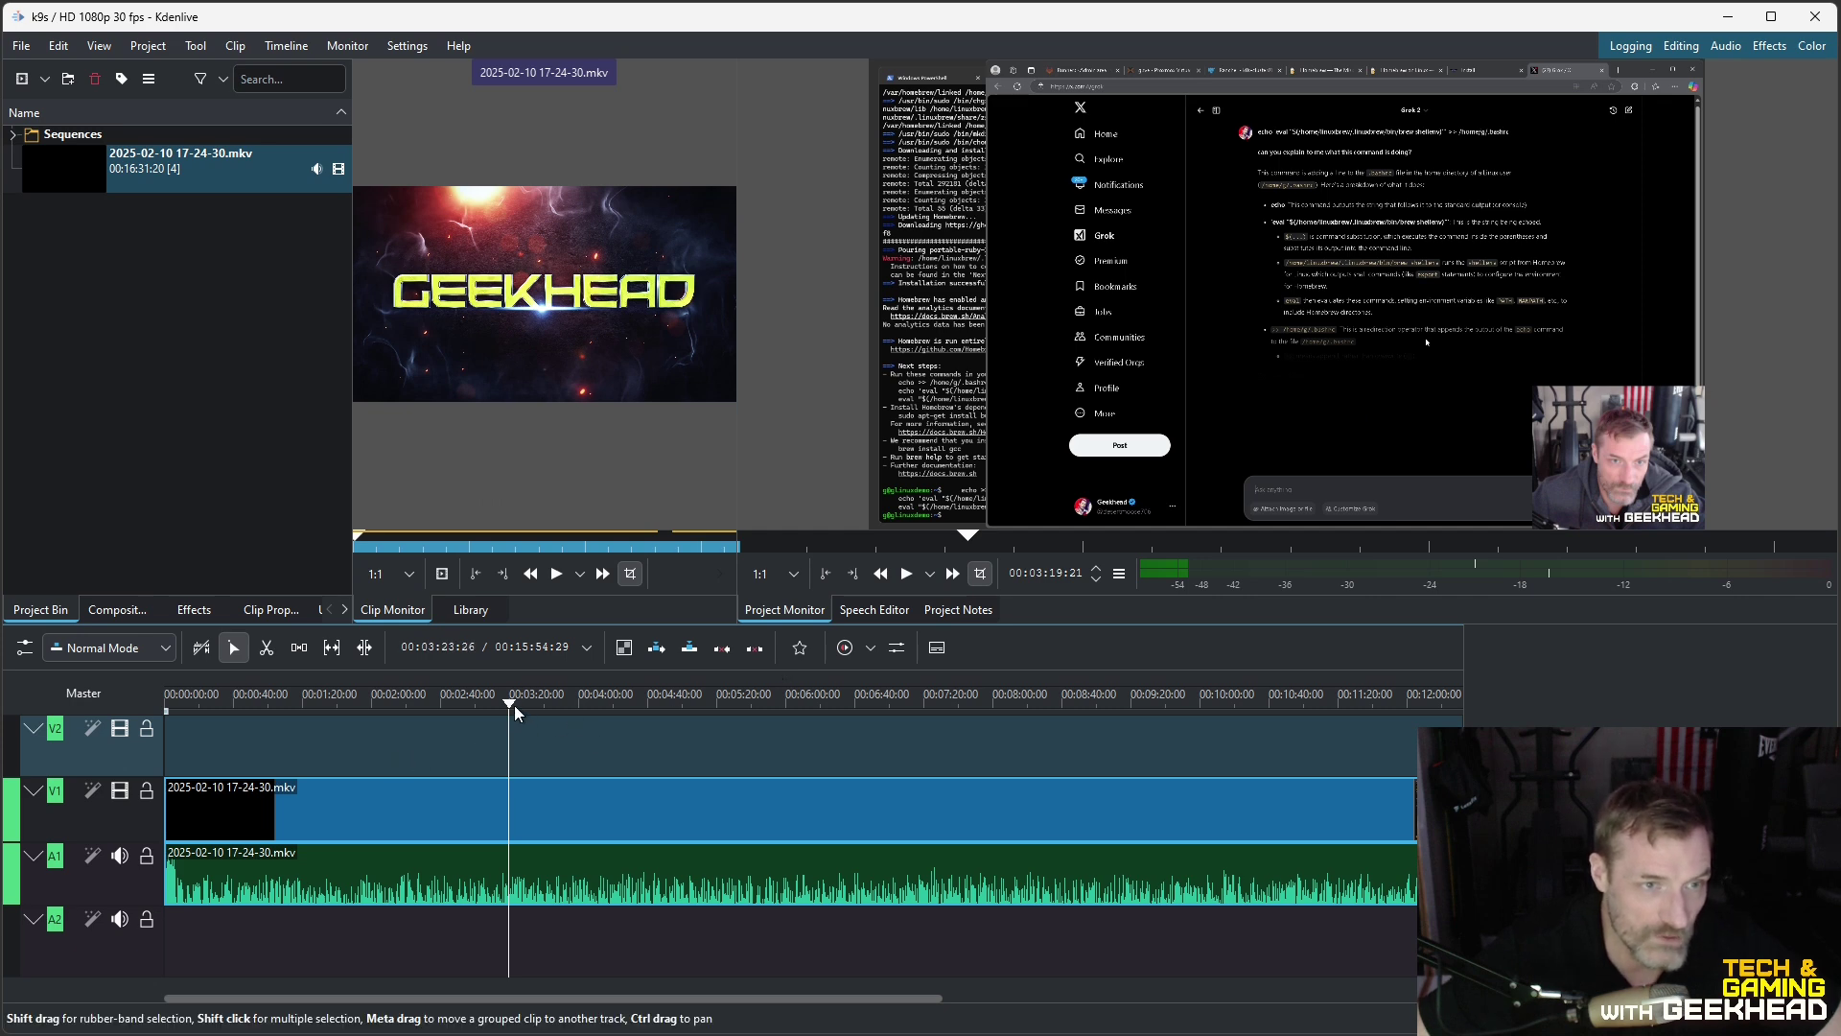
drag(514, 705, 353, 706)
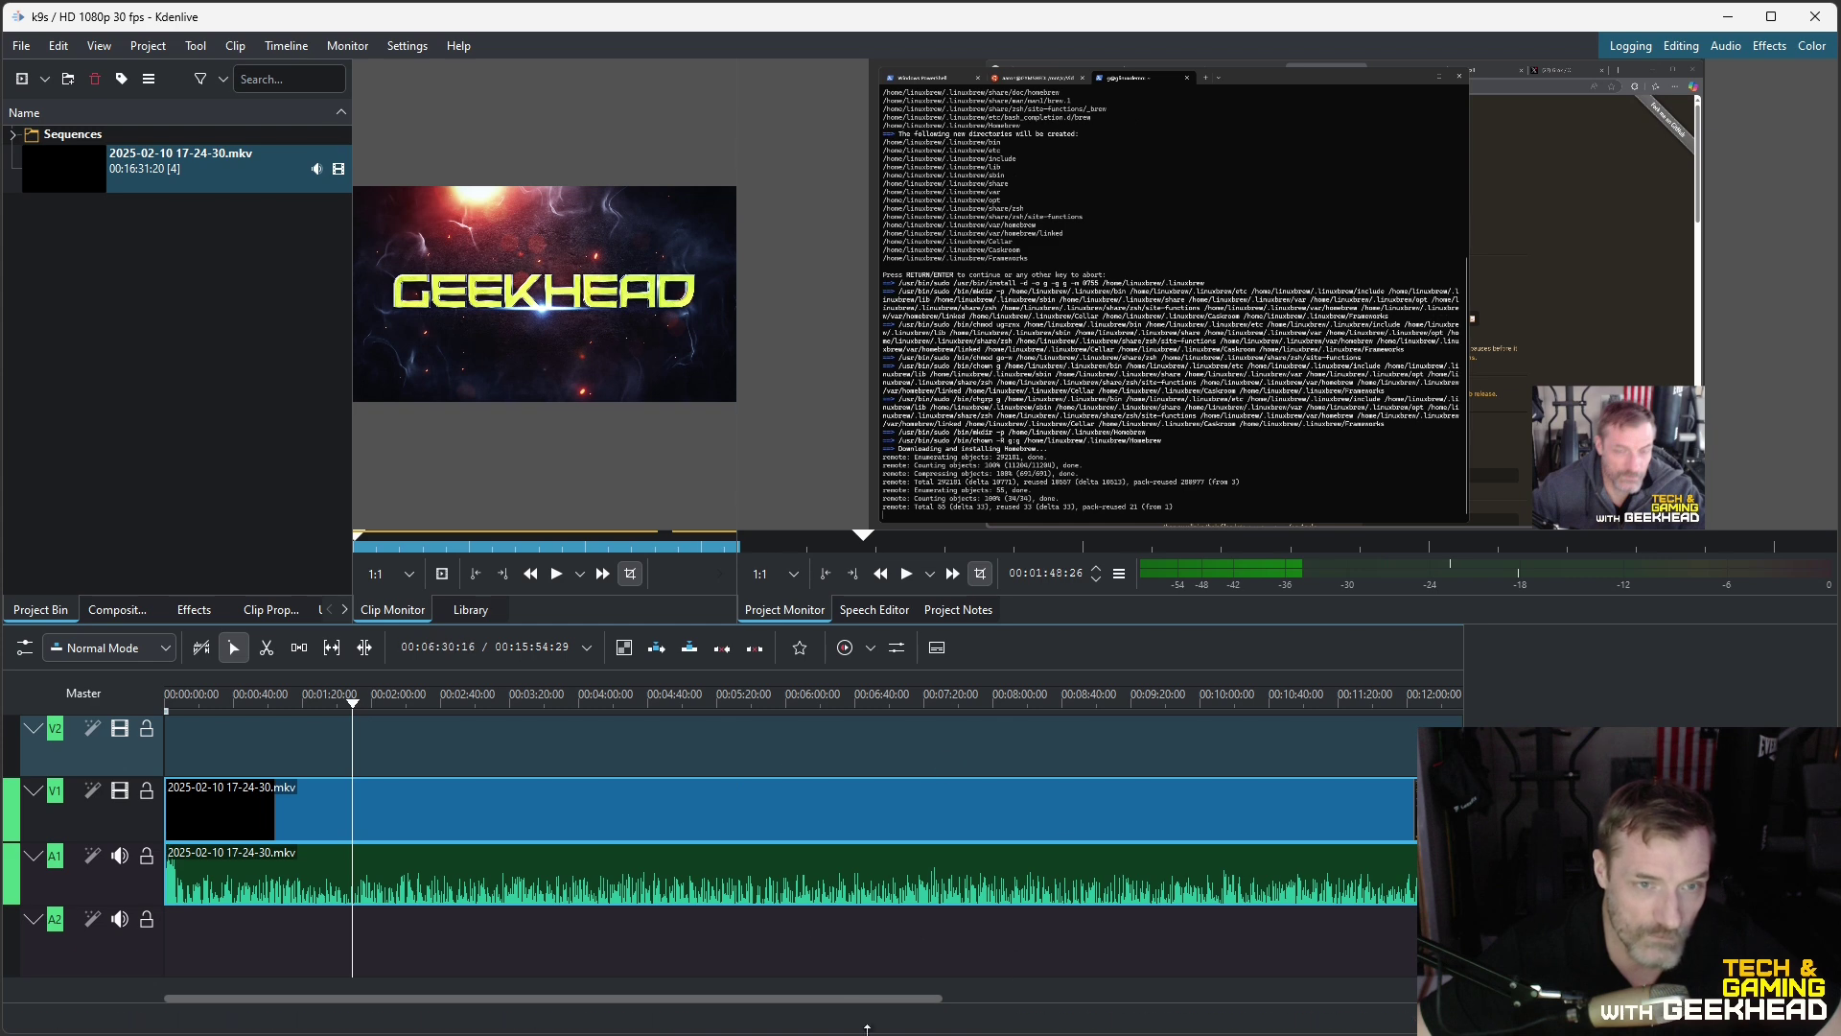
drag(844, 998, 1201, 998)
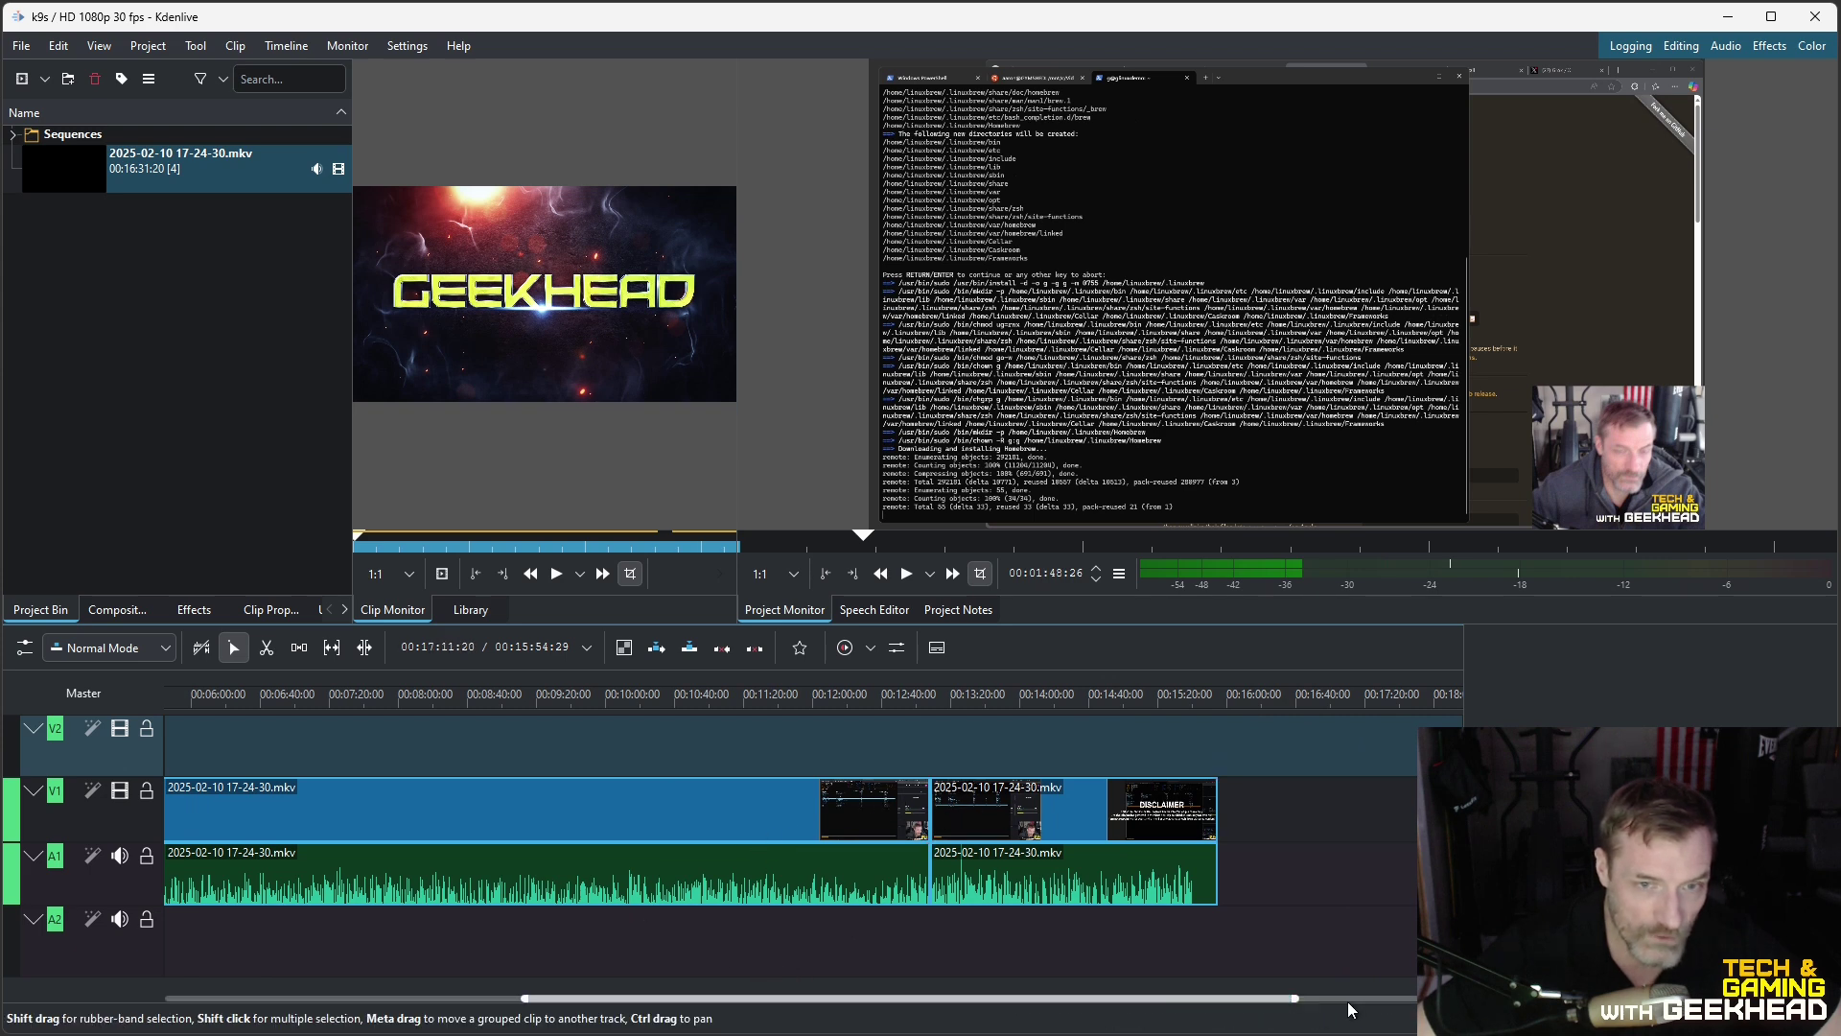
drag(1026, 1000, 978, 1005)
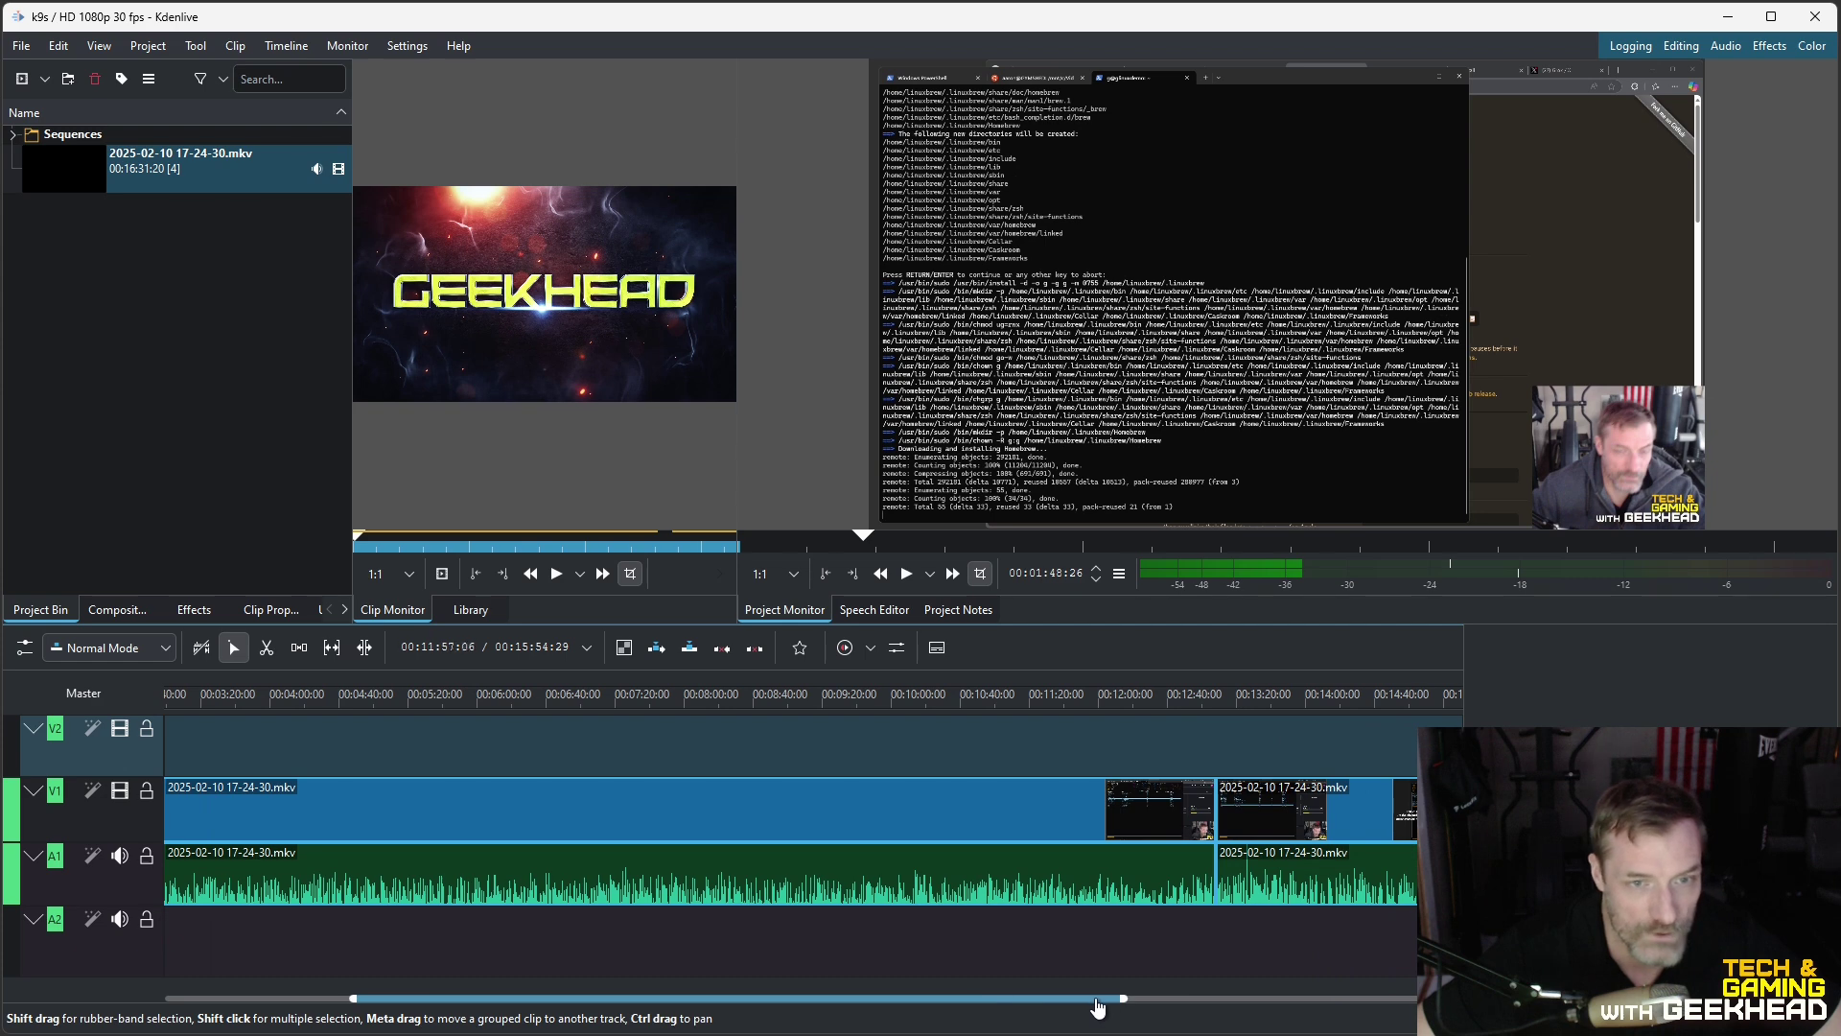
drag(1099, 1007, 297, 1005)
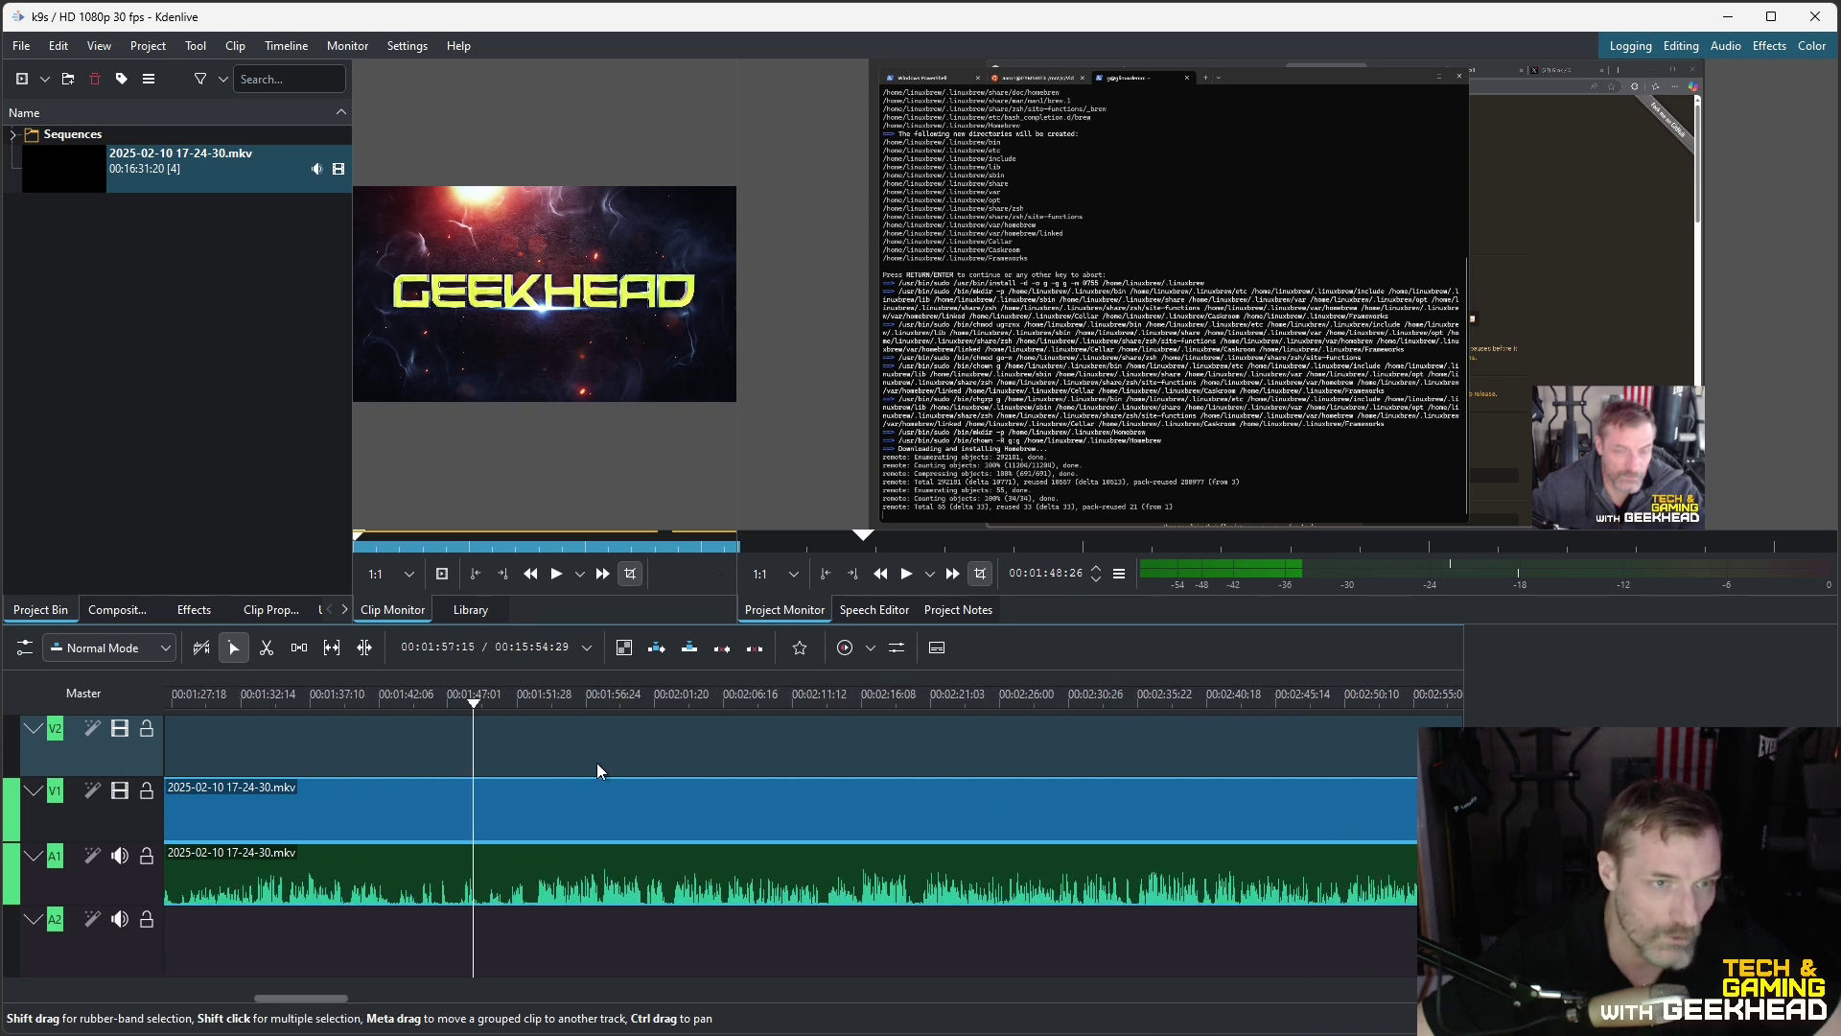
click(591, 700)
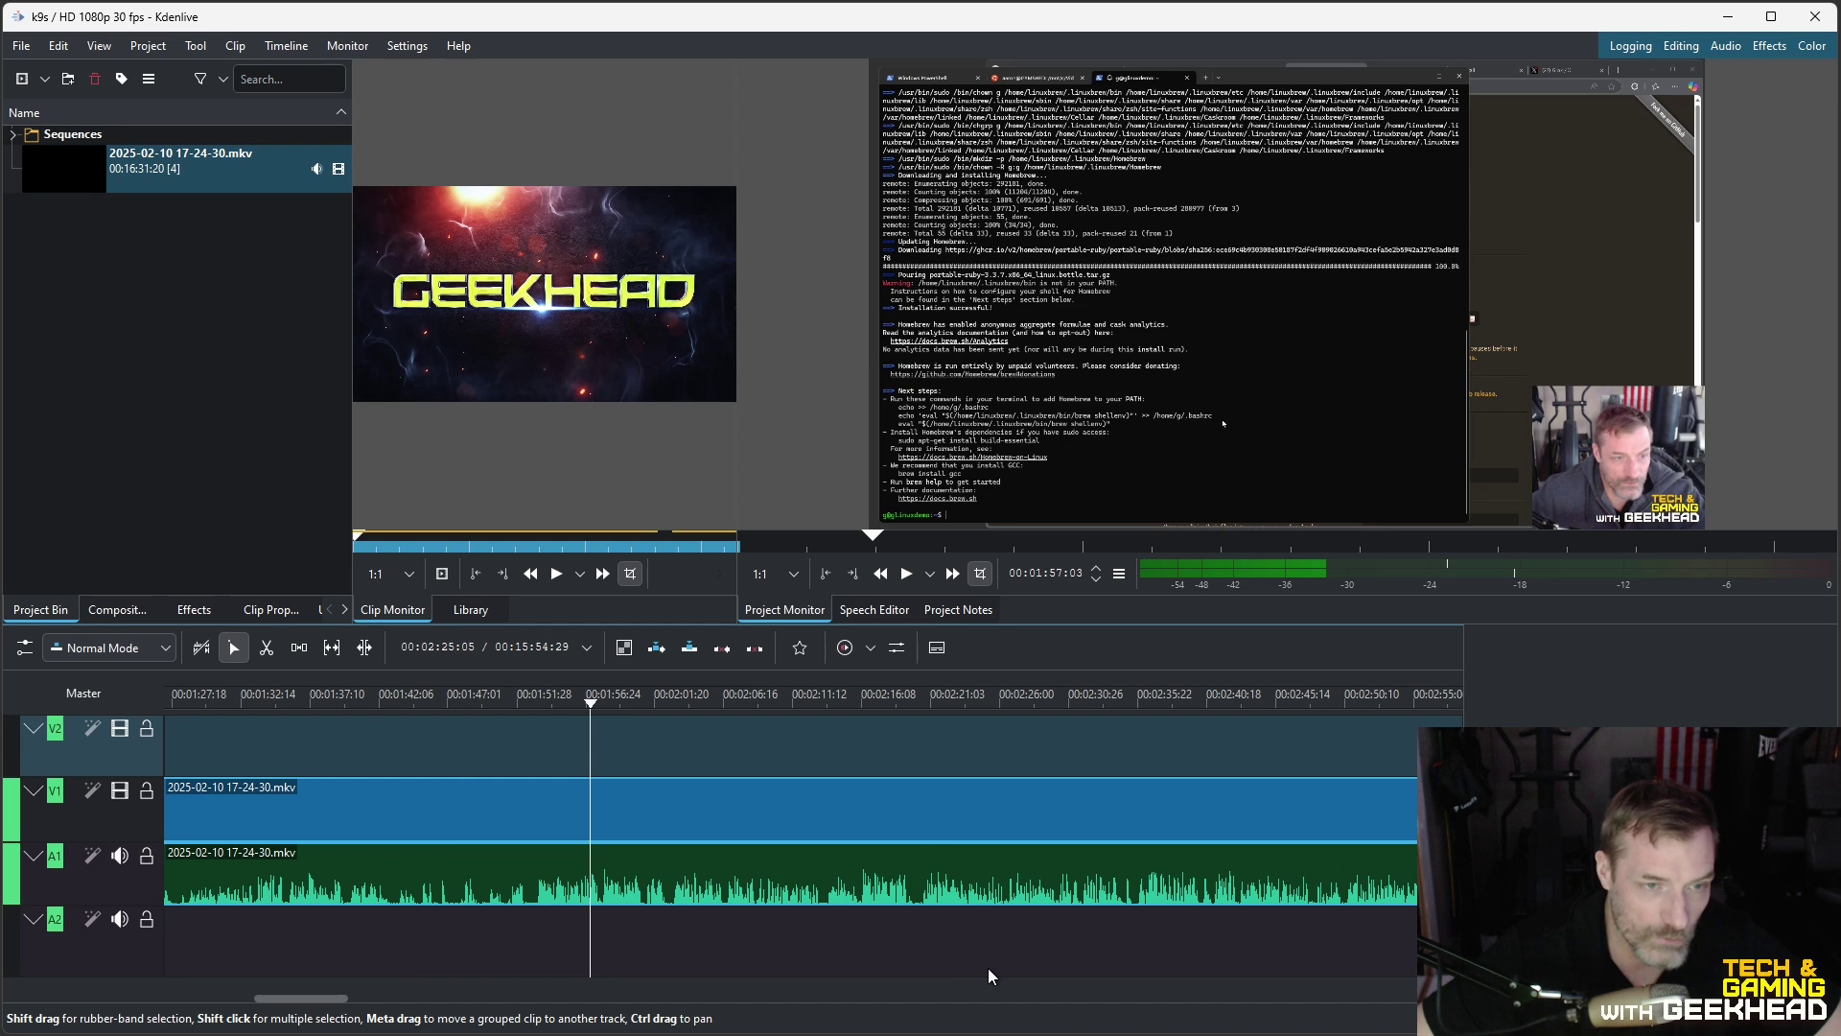
drag(307, 1009, 320, 1007)
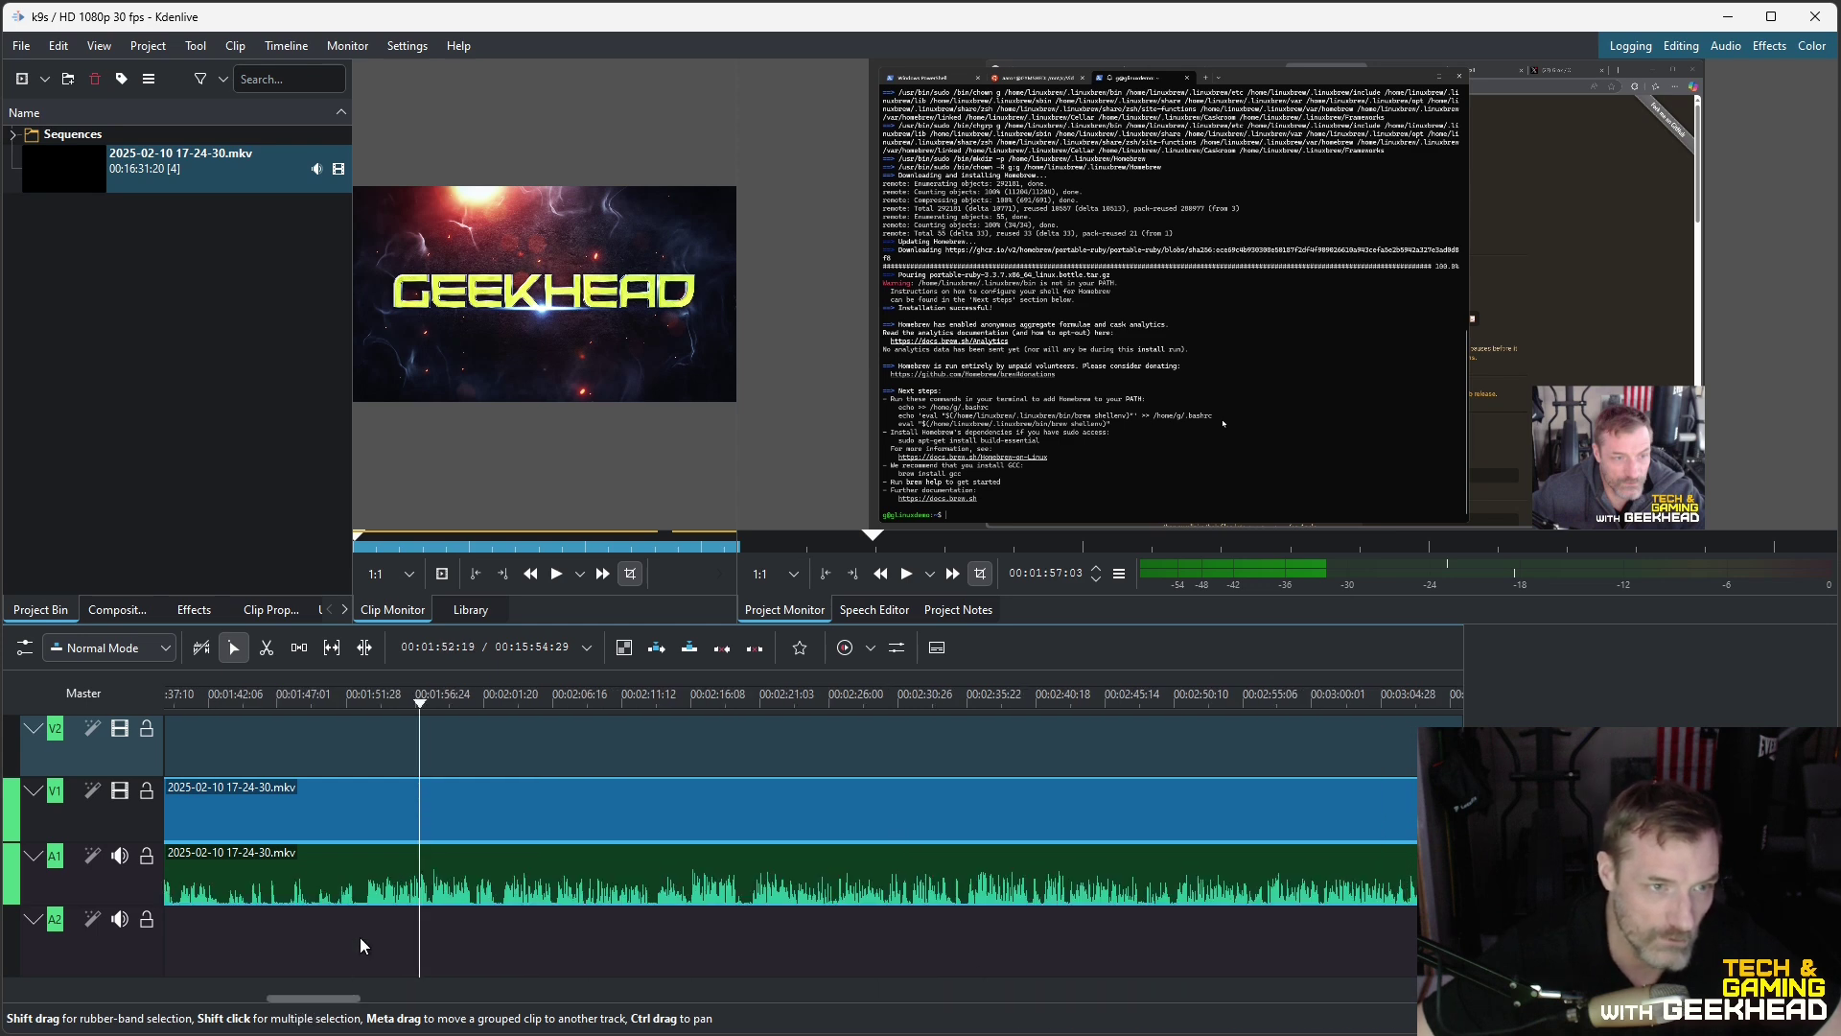
click(498, 700)
drag(498, 700, 796, 704)
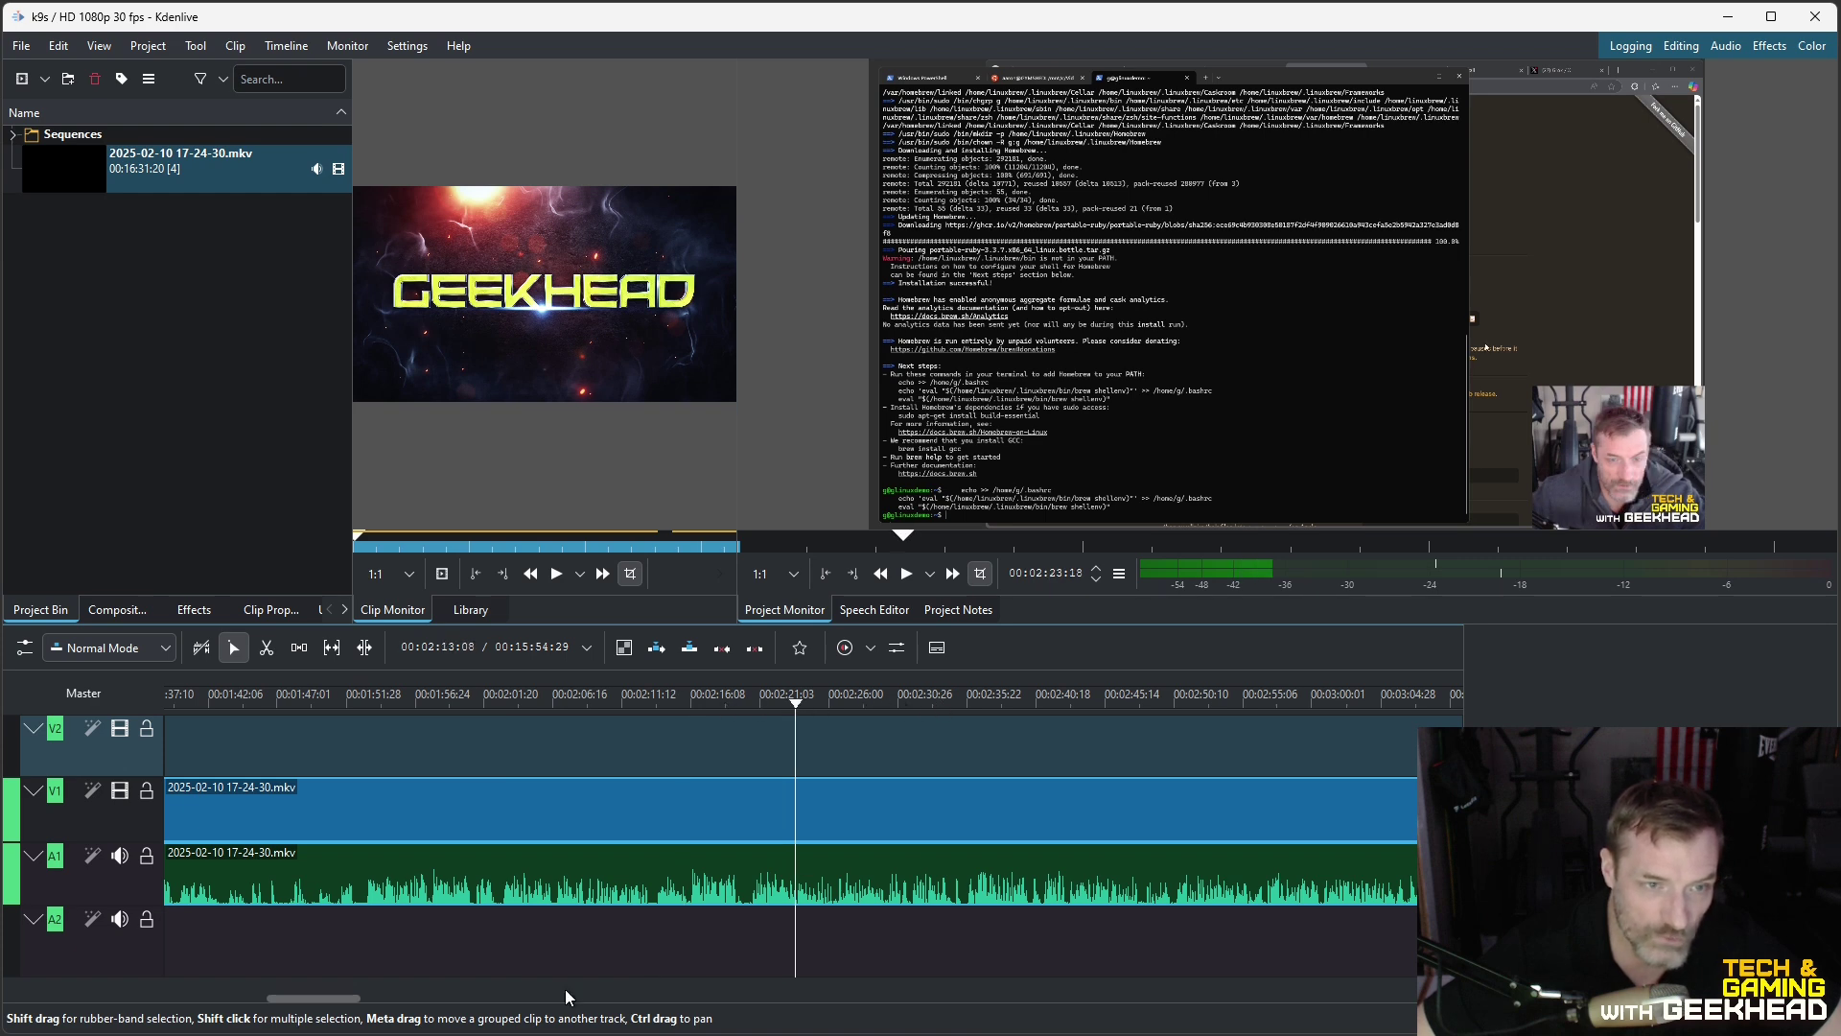
drag(357, 1002, 339, 1003)
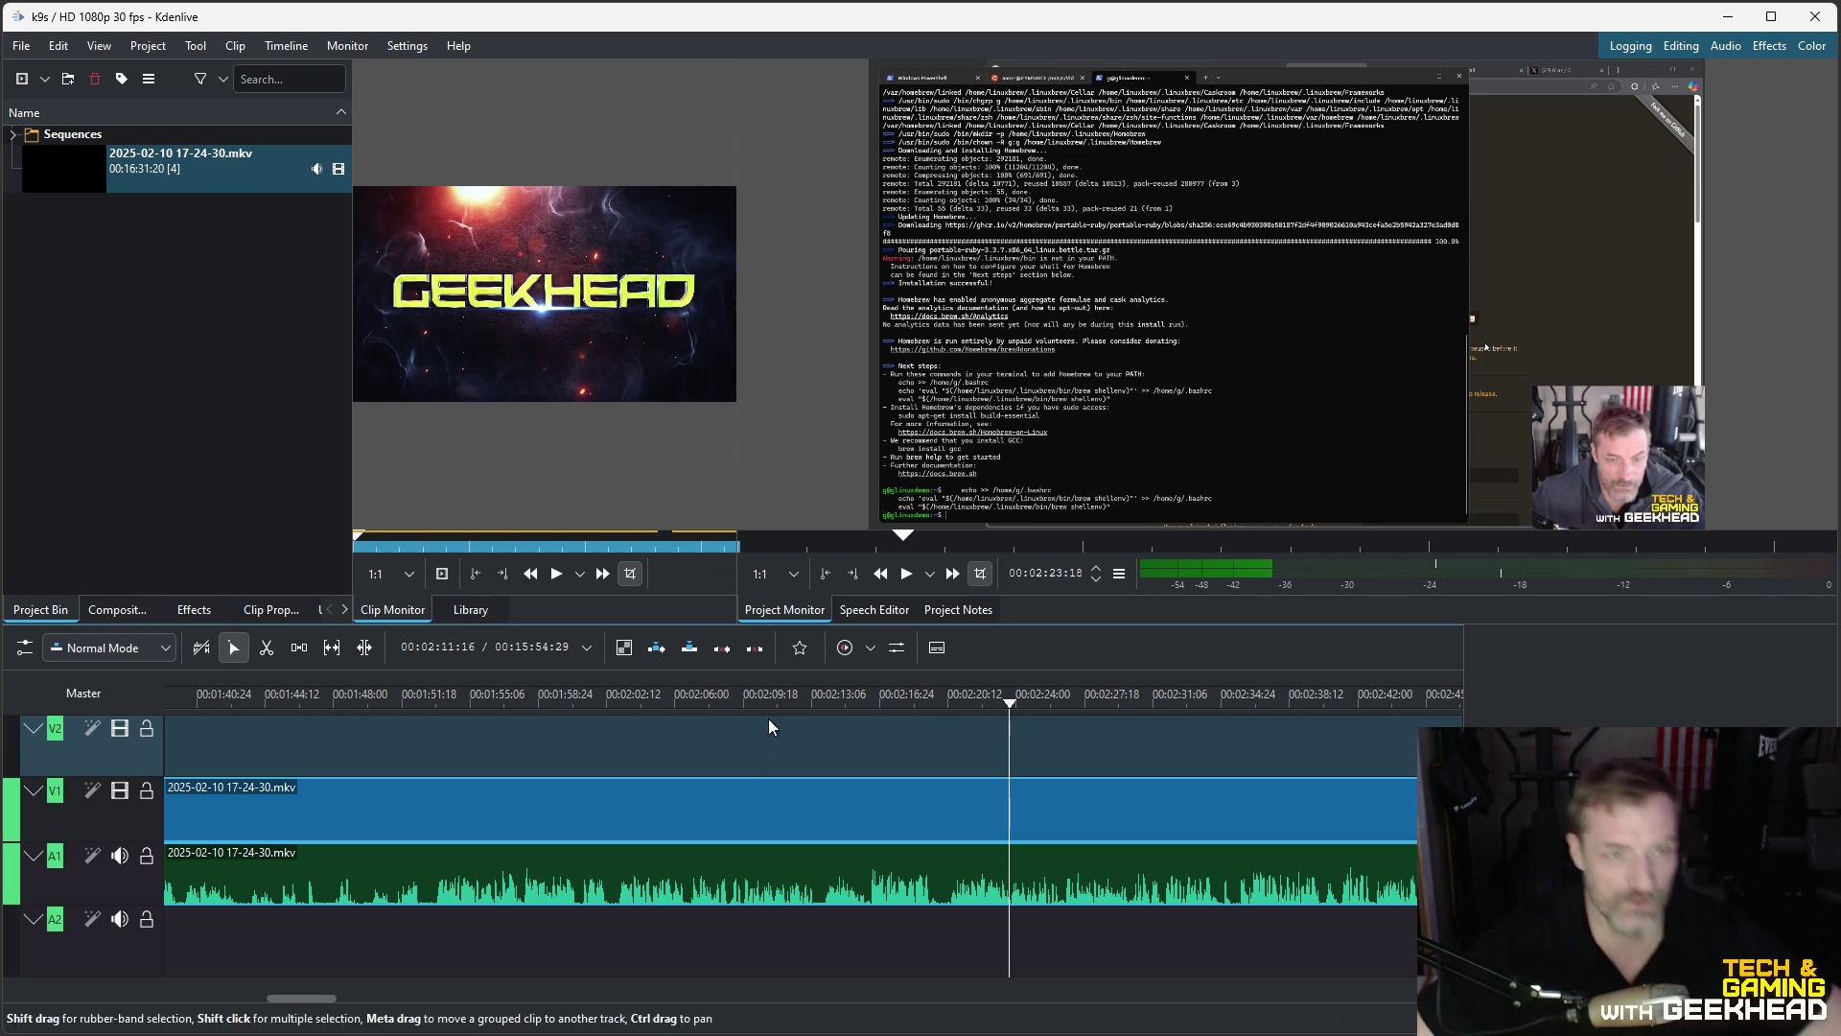
click(711, 693)
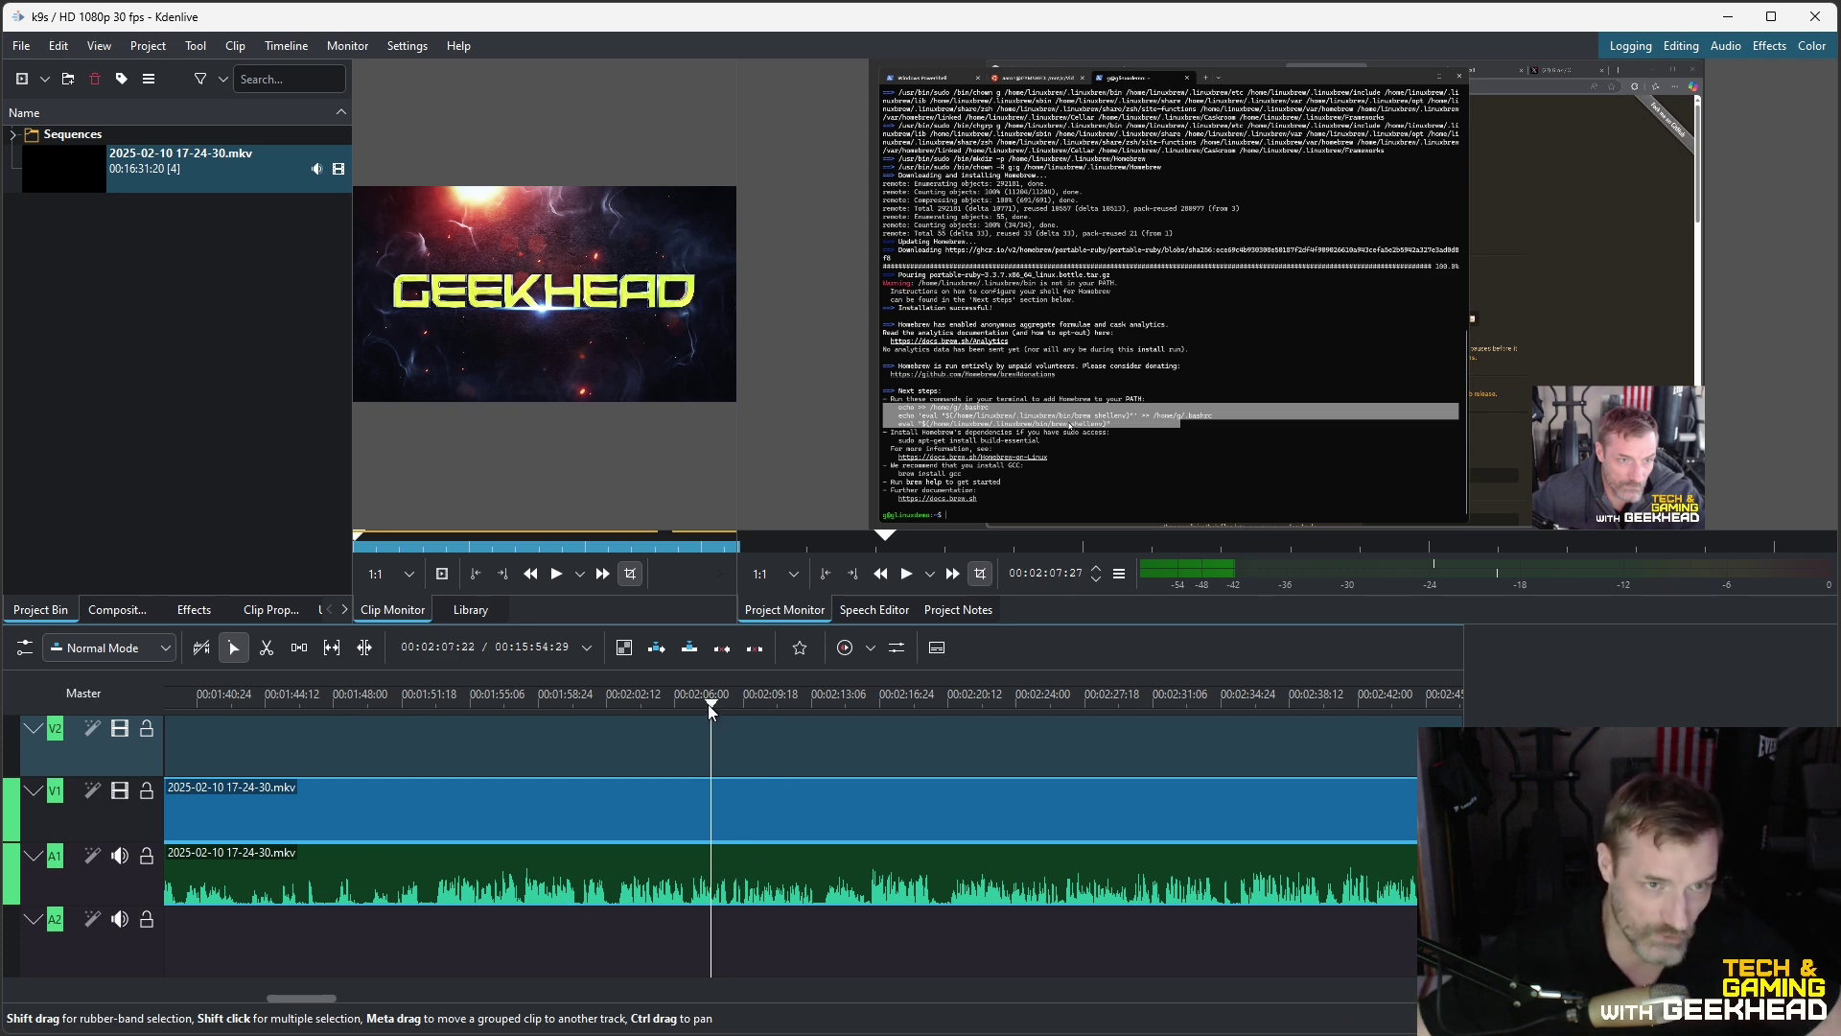
drag(718, 702, 557, 734)
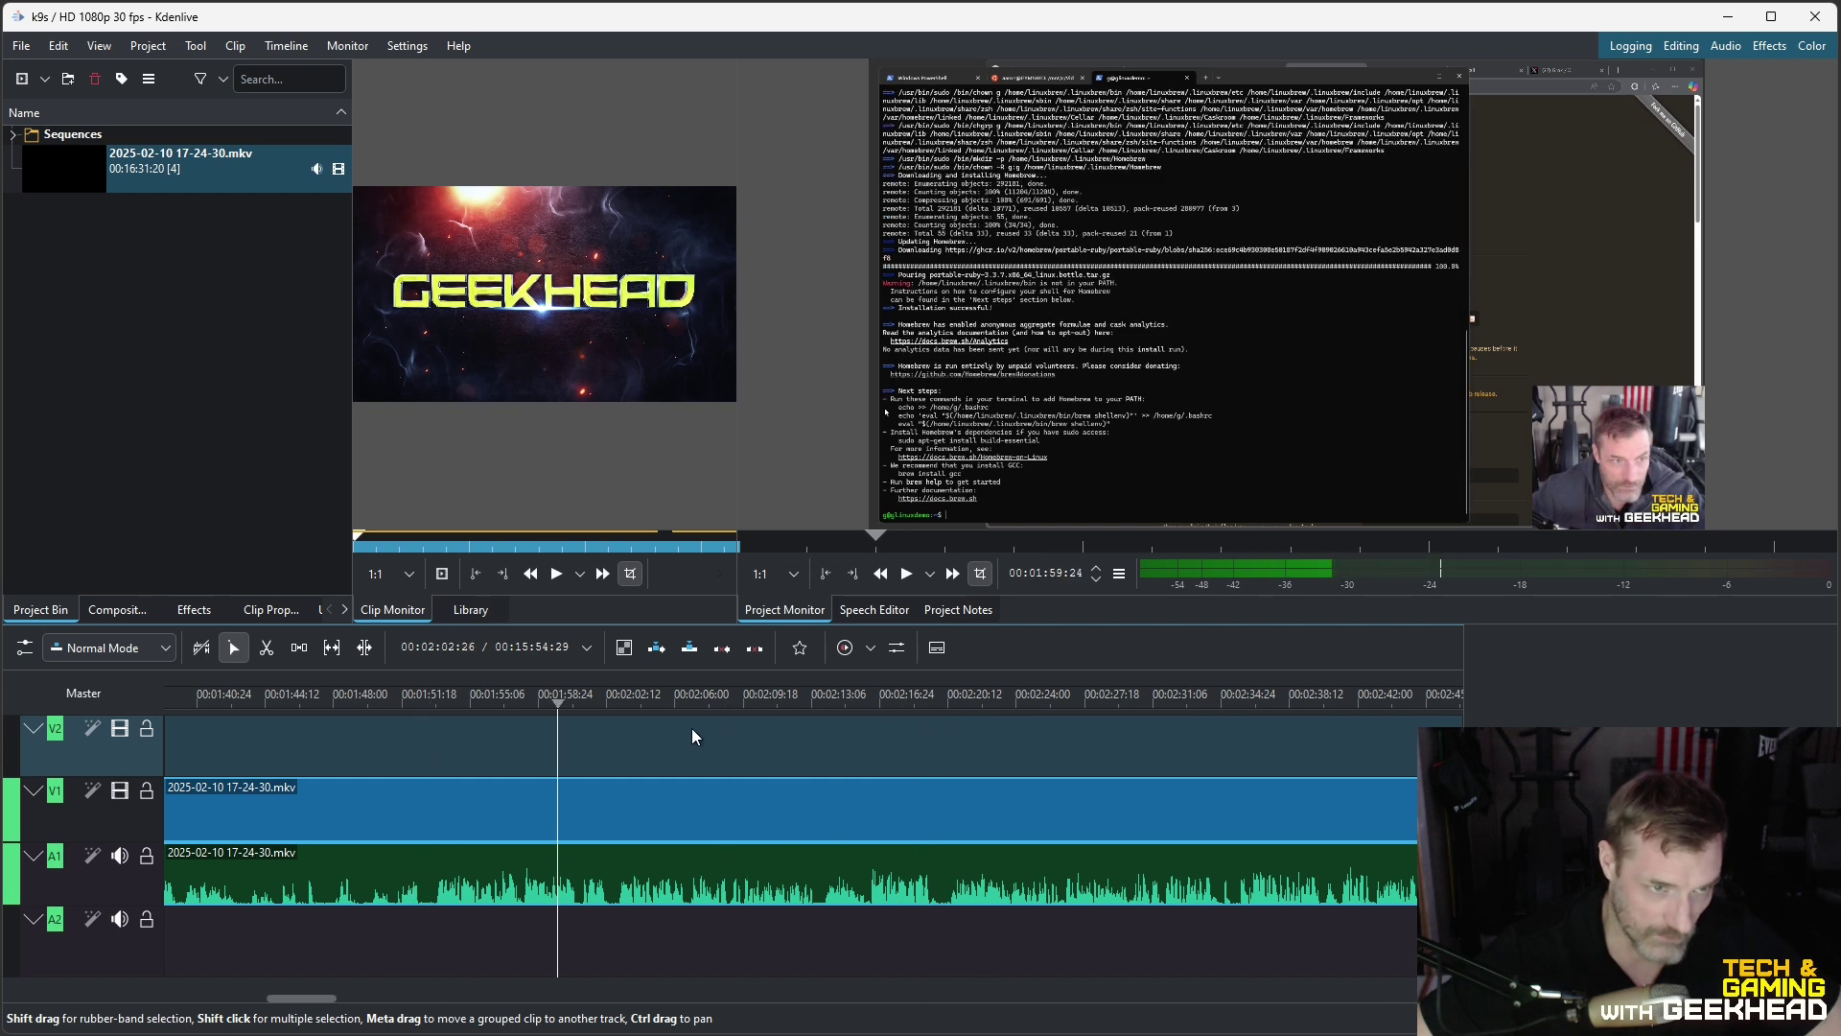
drag(692, 736, 419, 758)
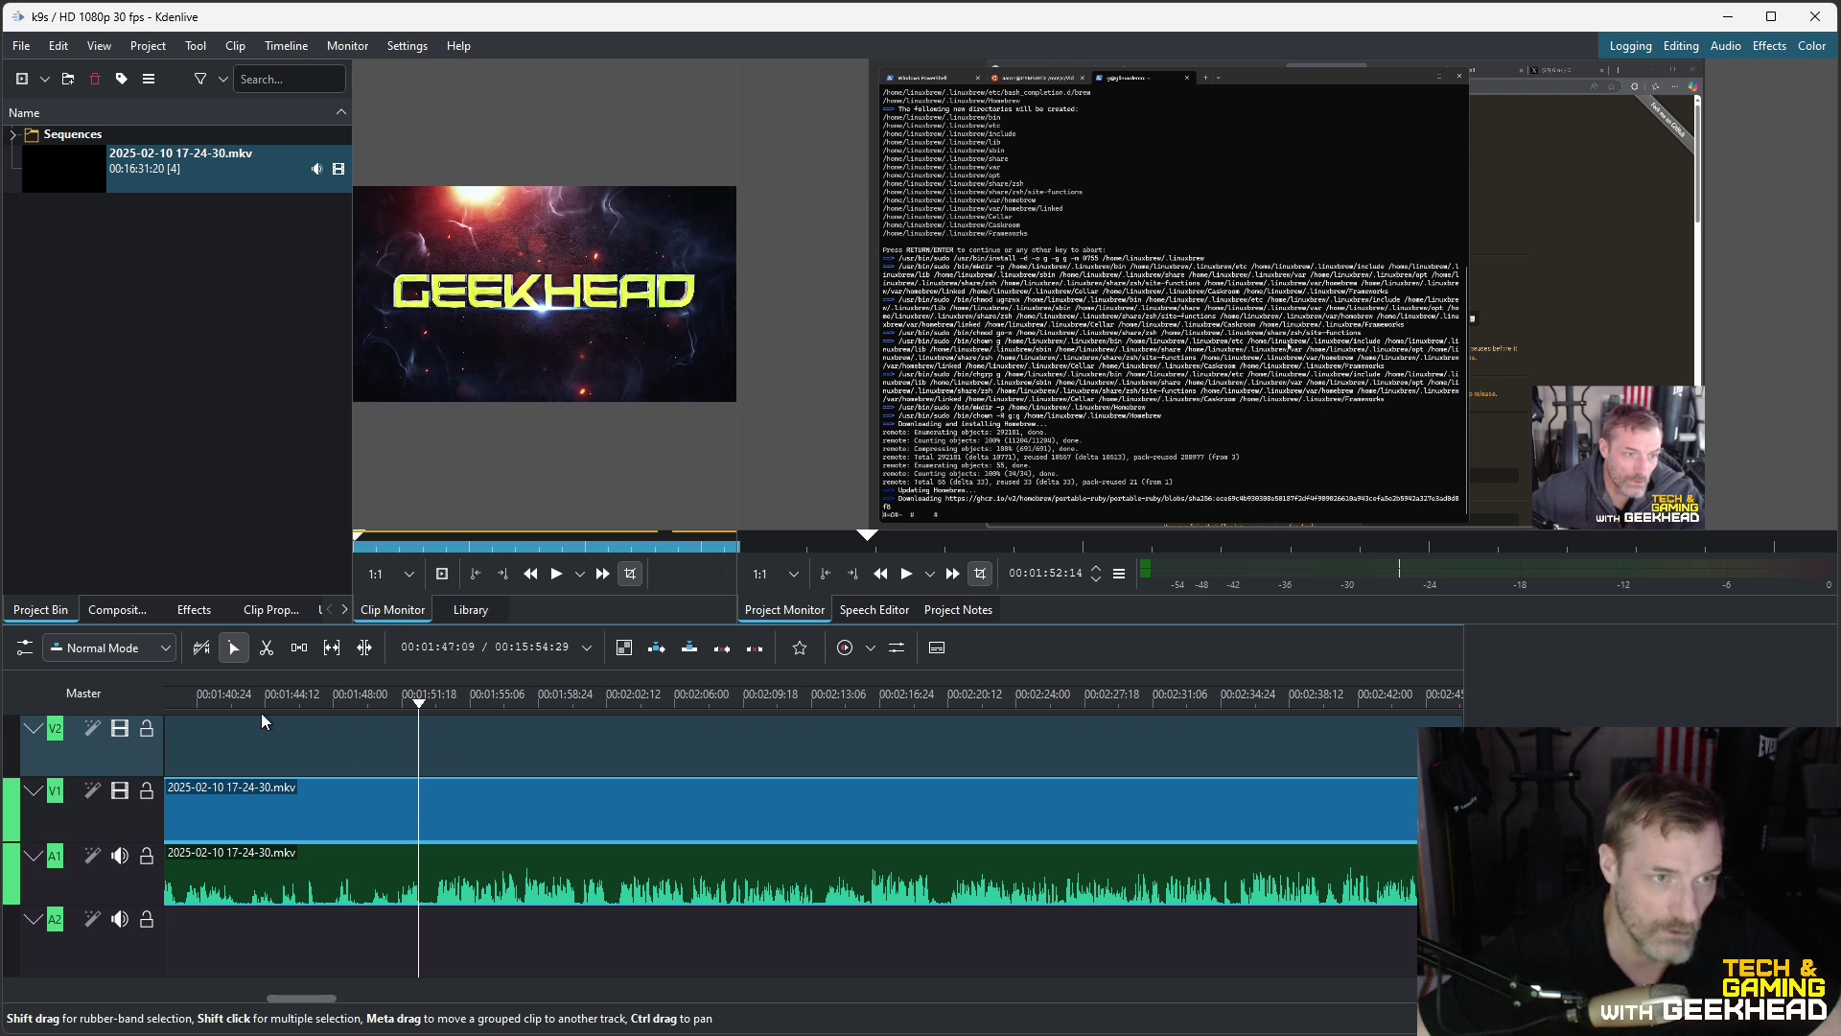
Step: Razor-cut the recording at the playhead near 1:52 and play back to check the cut
click(267, 649)
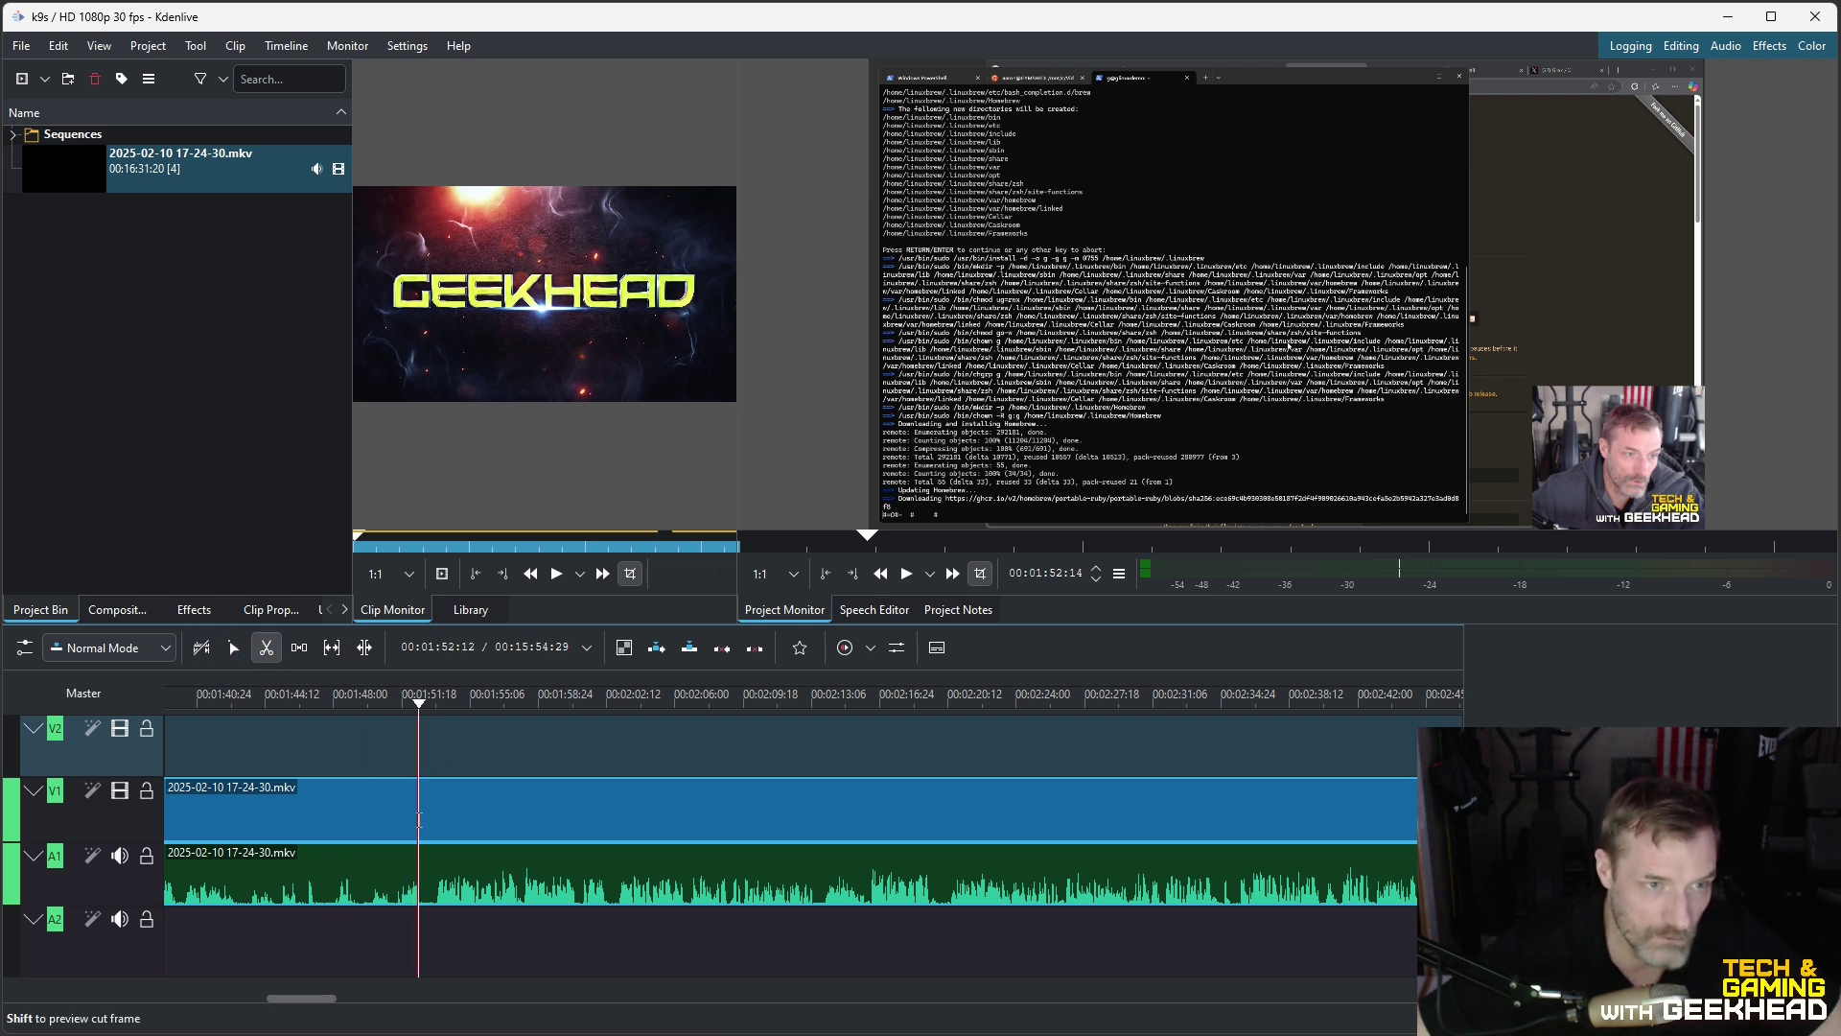
click(419, 818)
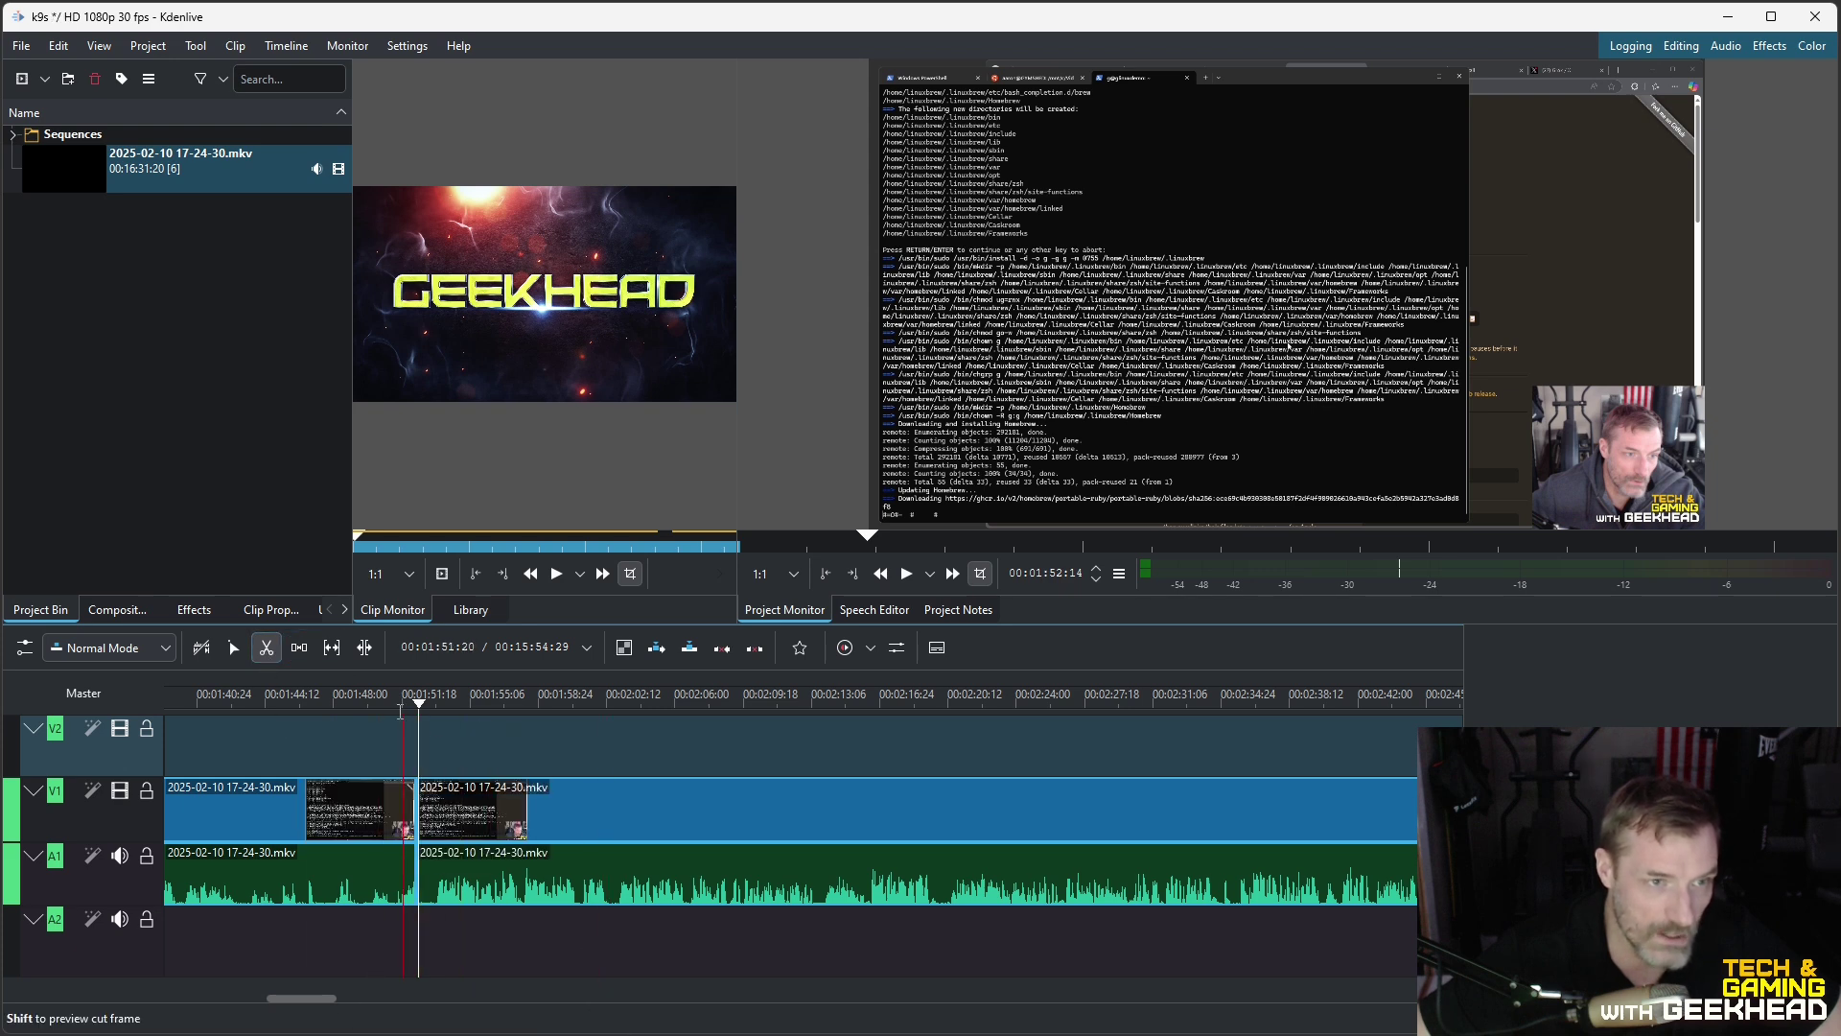
click(394, 704)
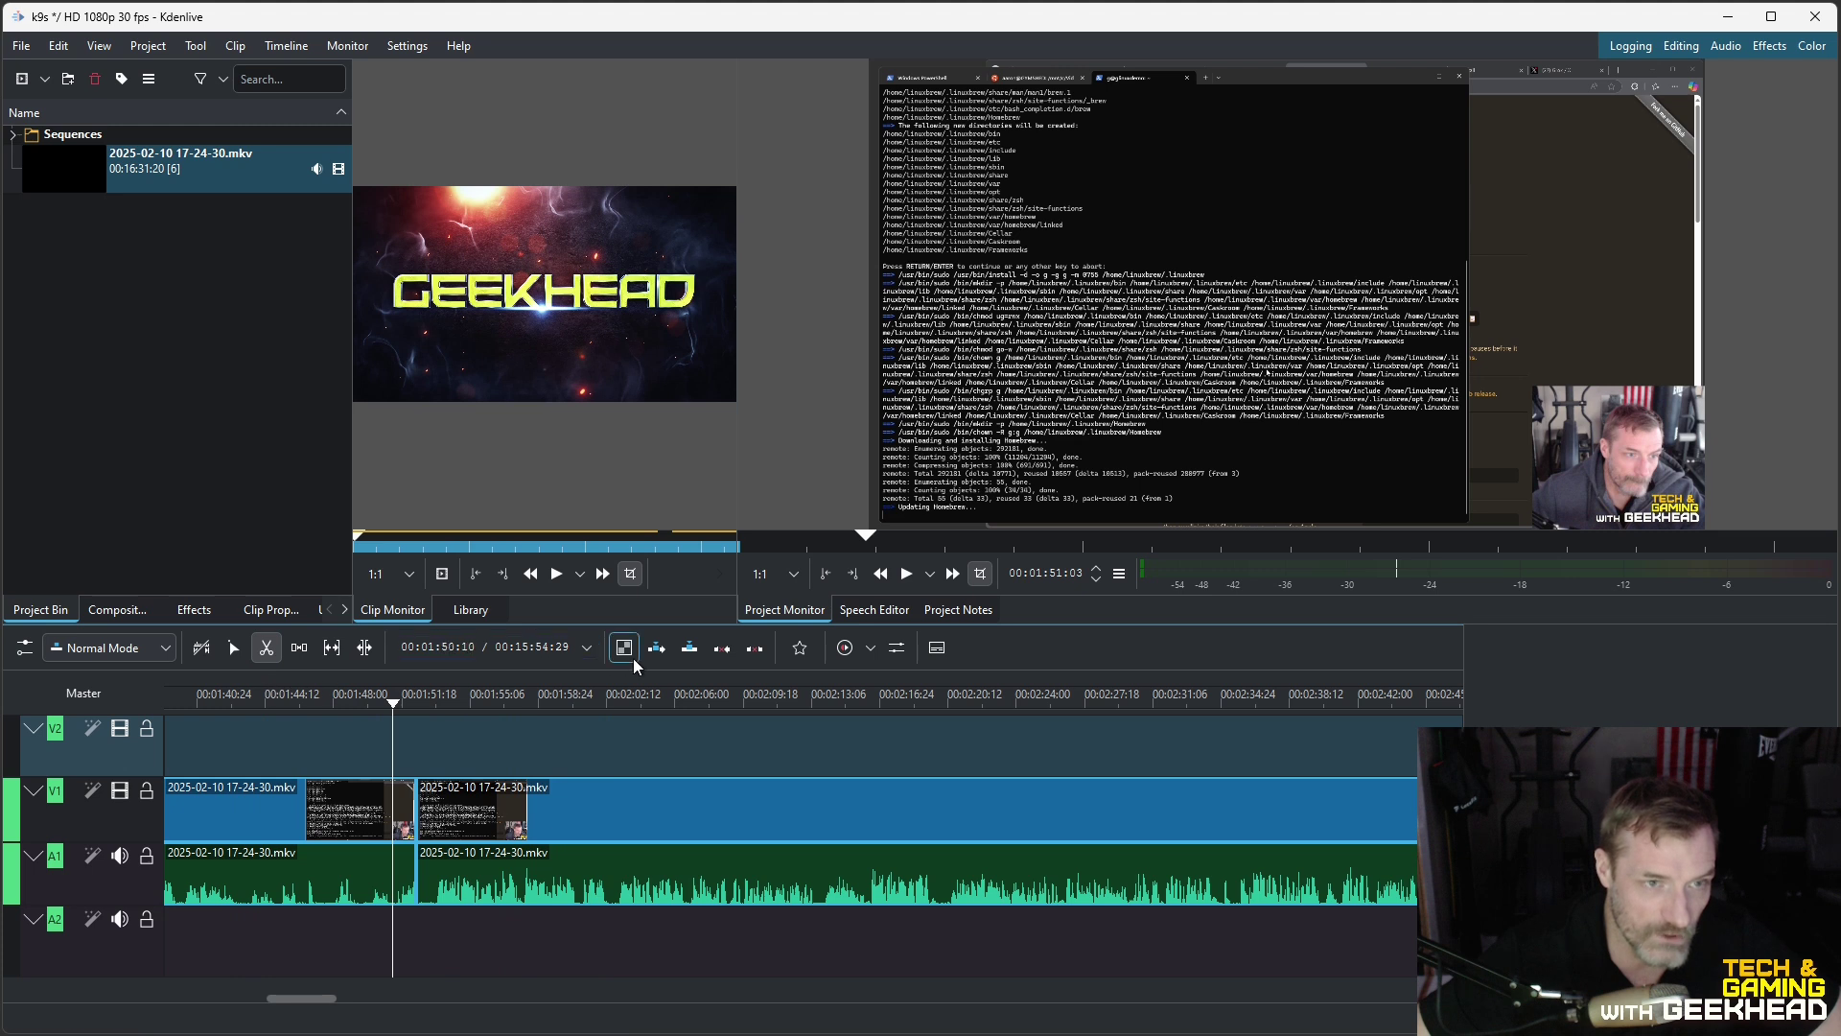
click(907, 577)
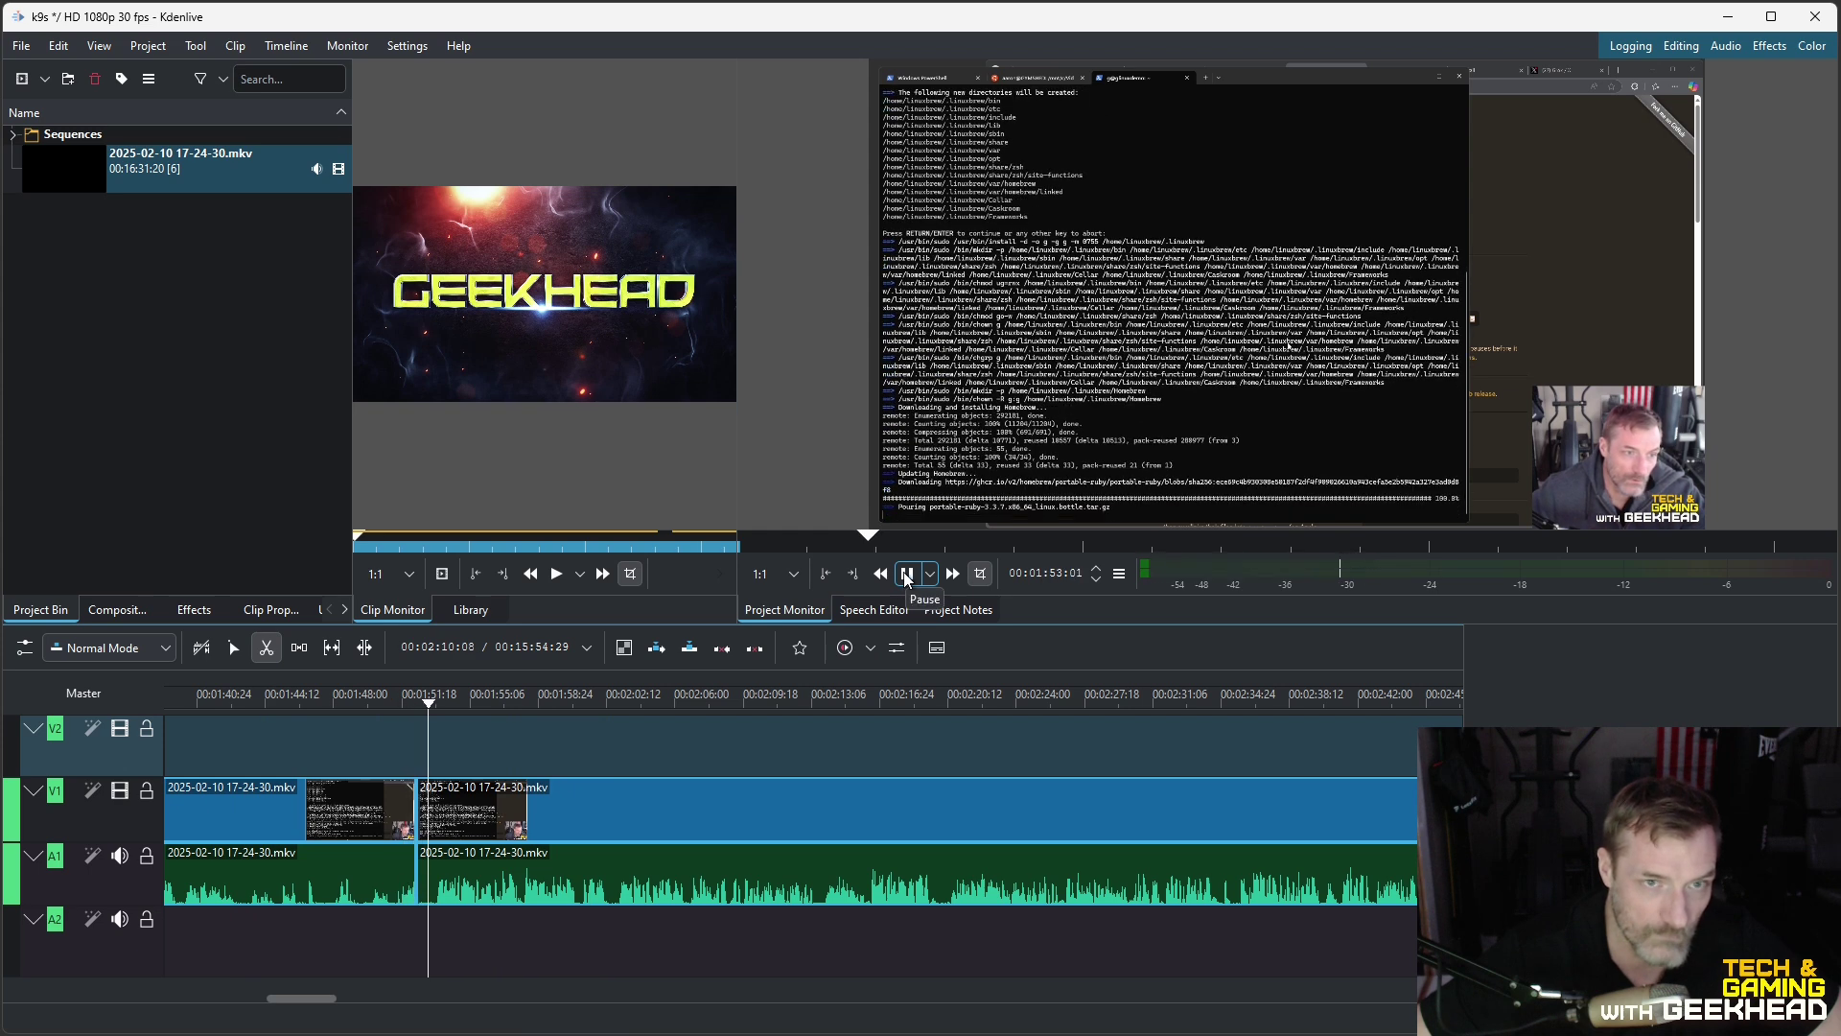
click(907, 577)
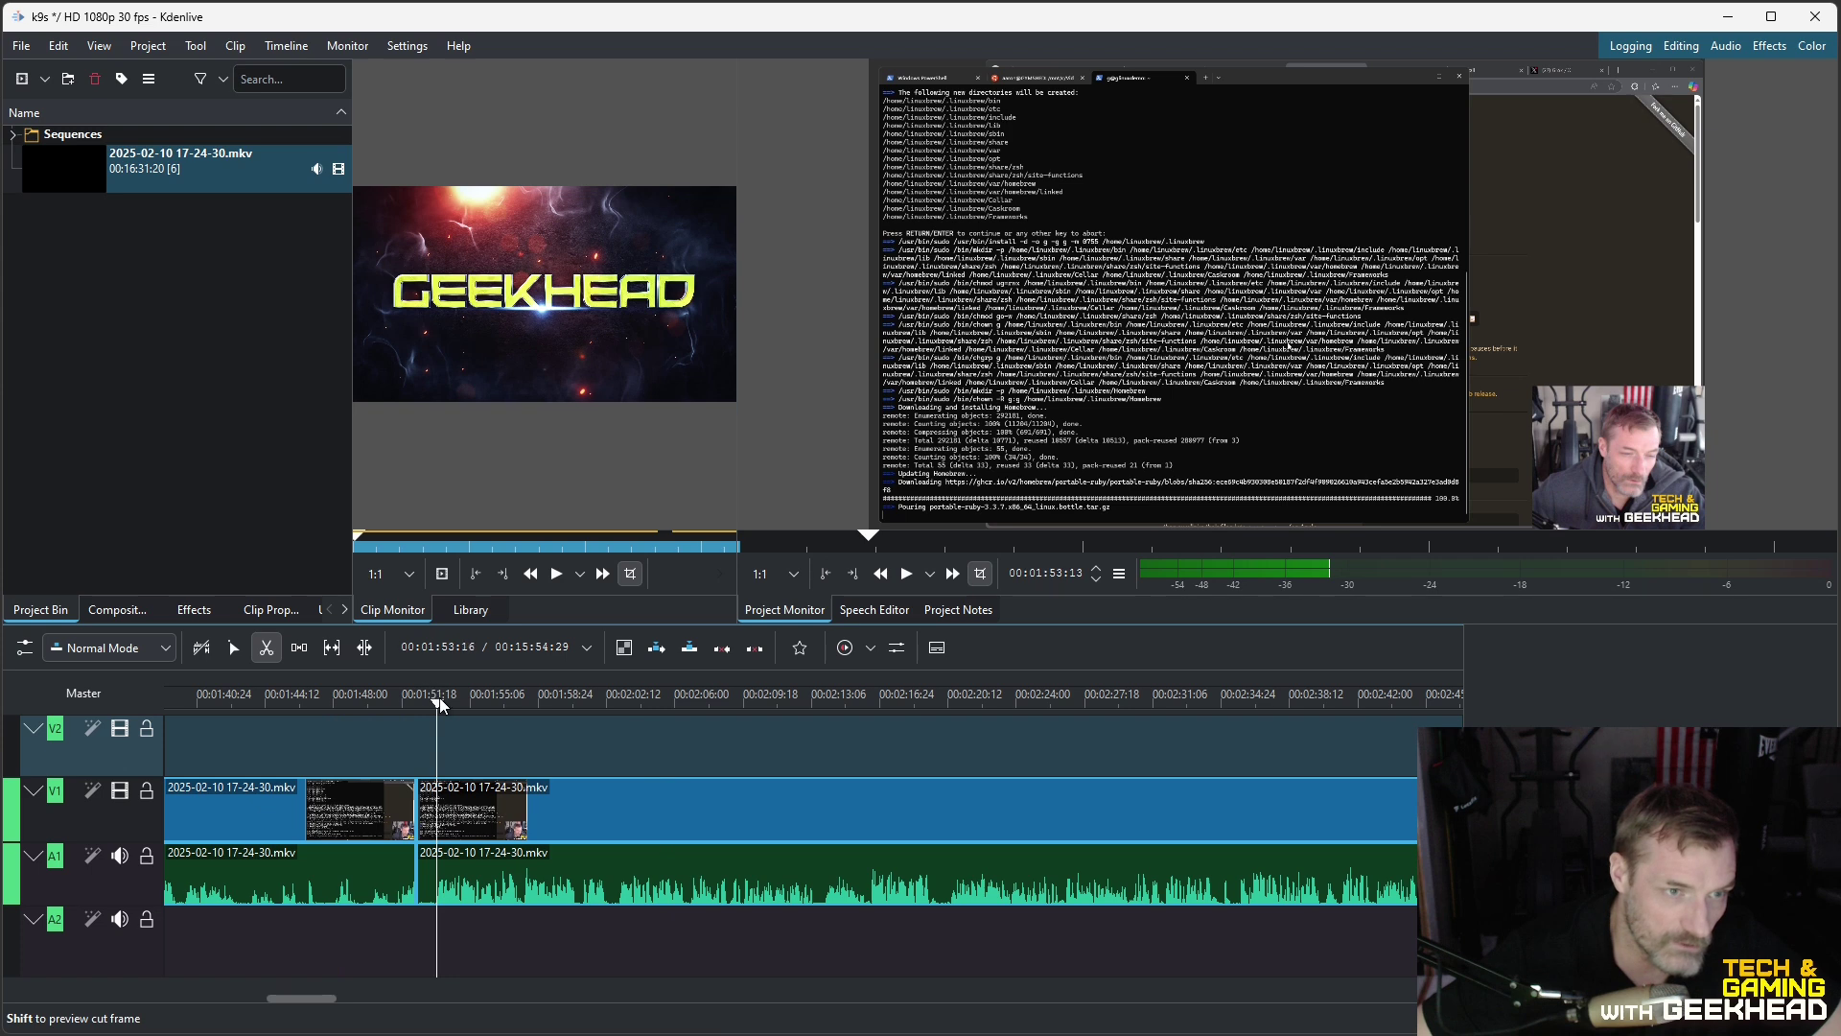
drag(436, 707, 434, 707)
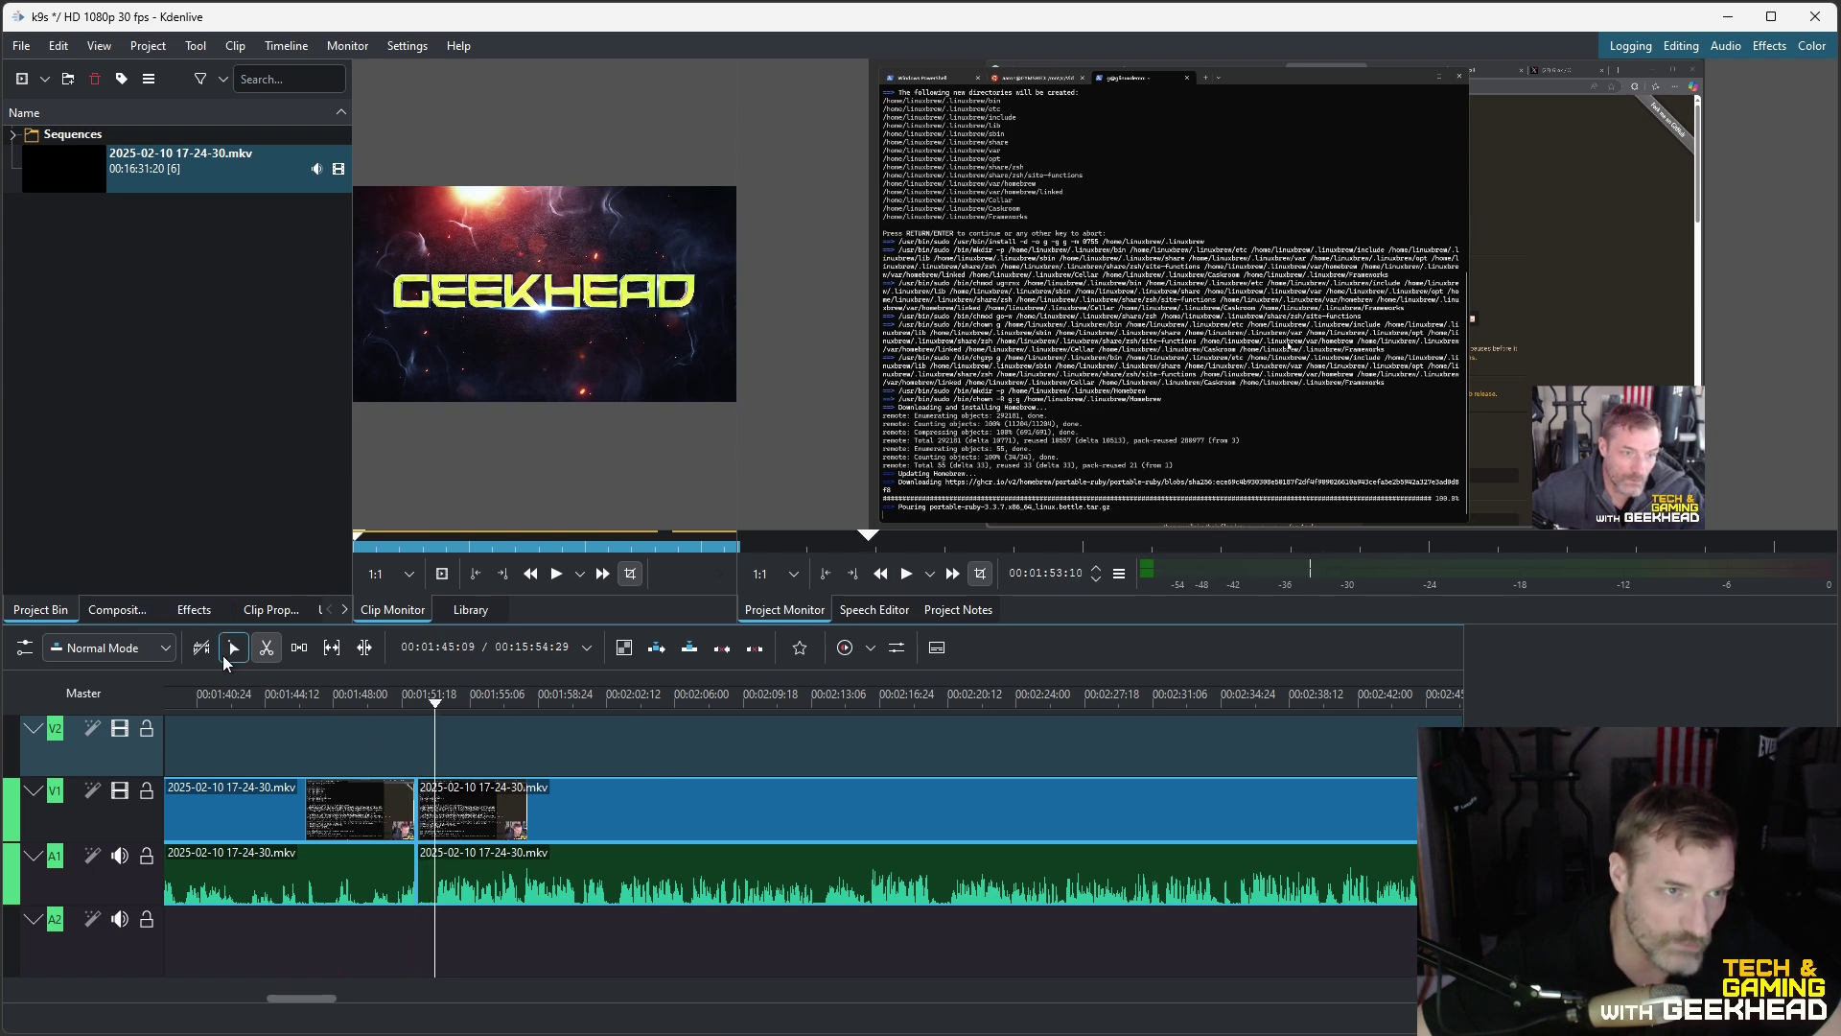
Step: Trim the second clip's start later, slide it left to close the gap, and replay
click(233, 650)
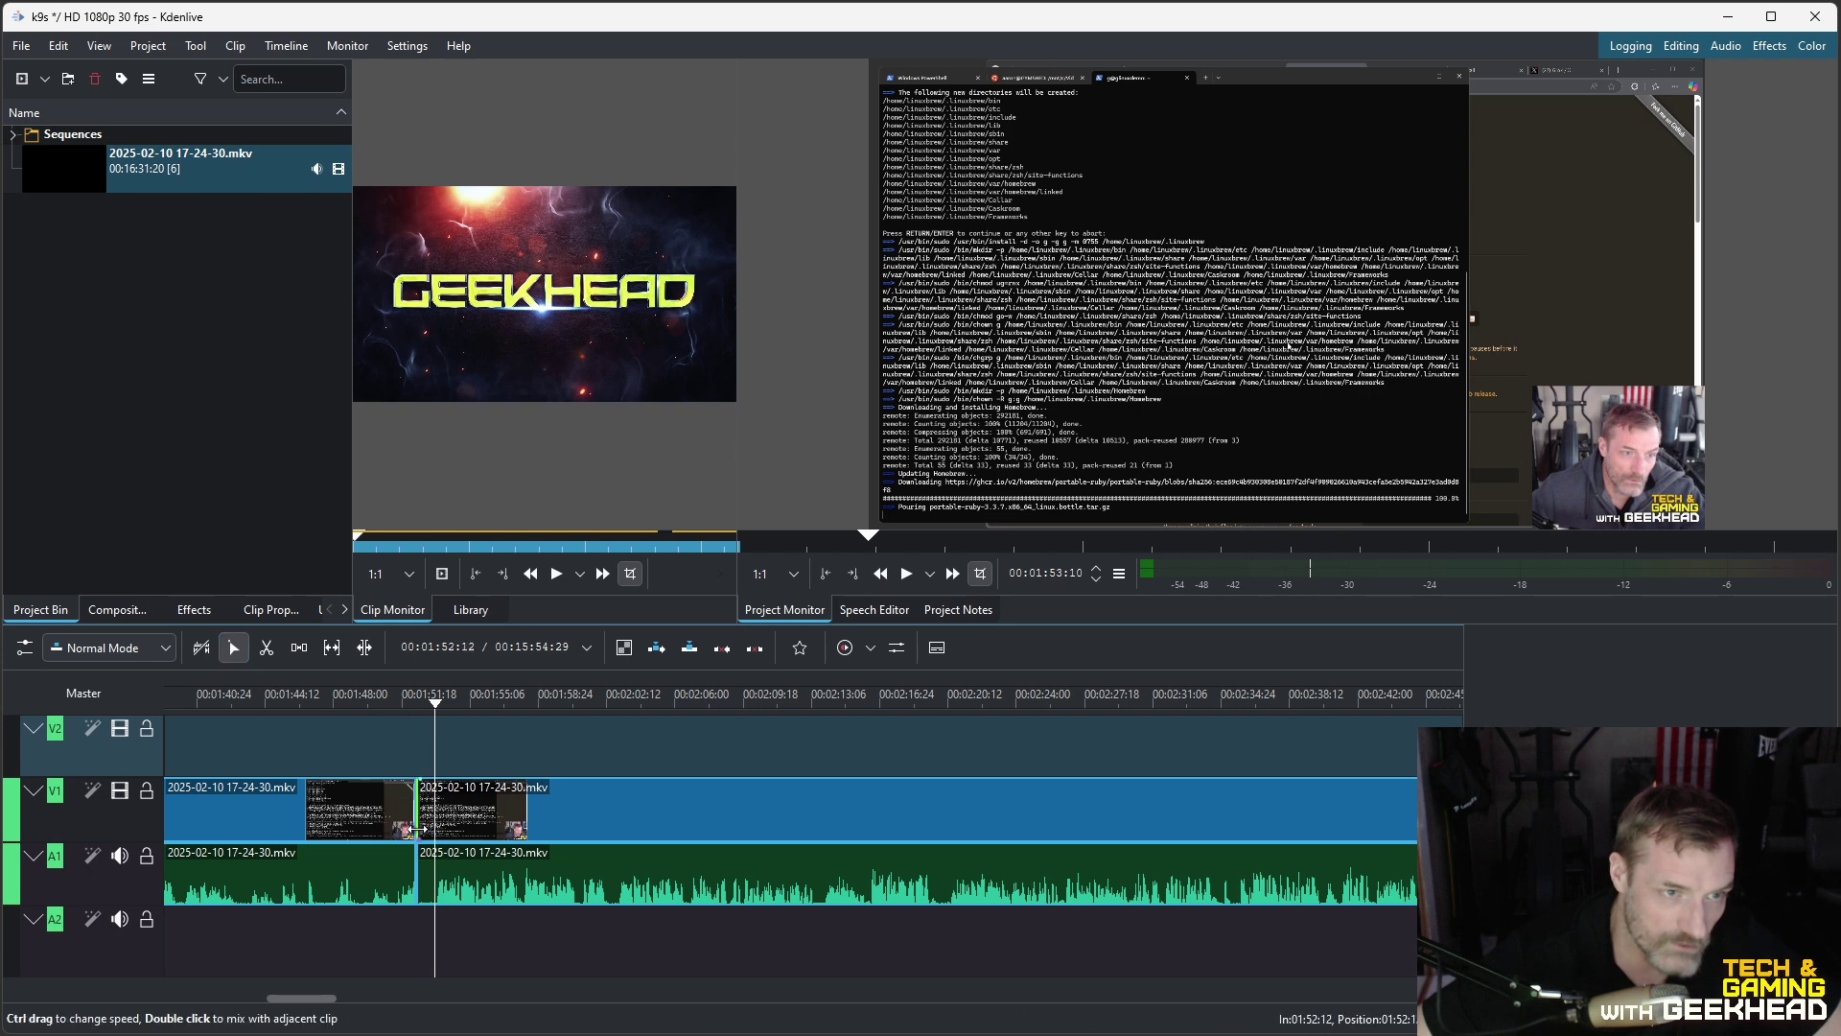
drag(419, 827, 437, 827)
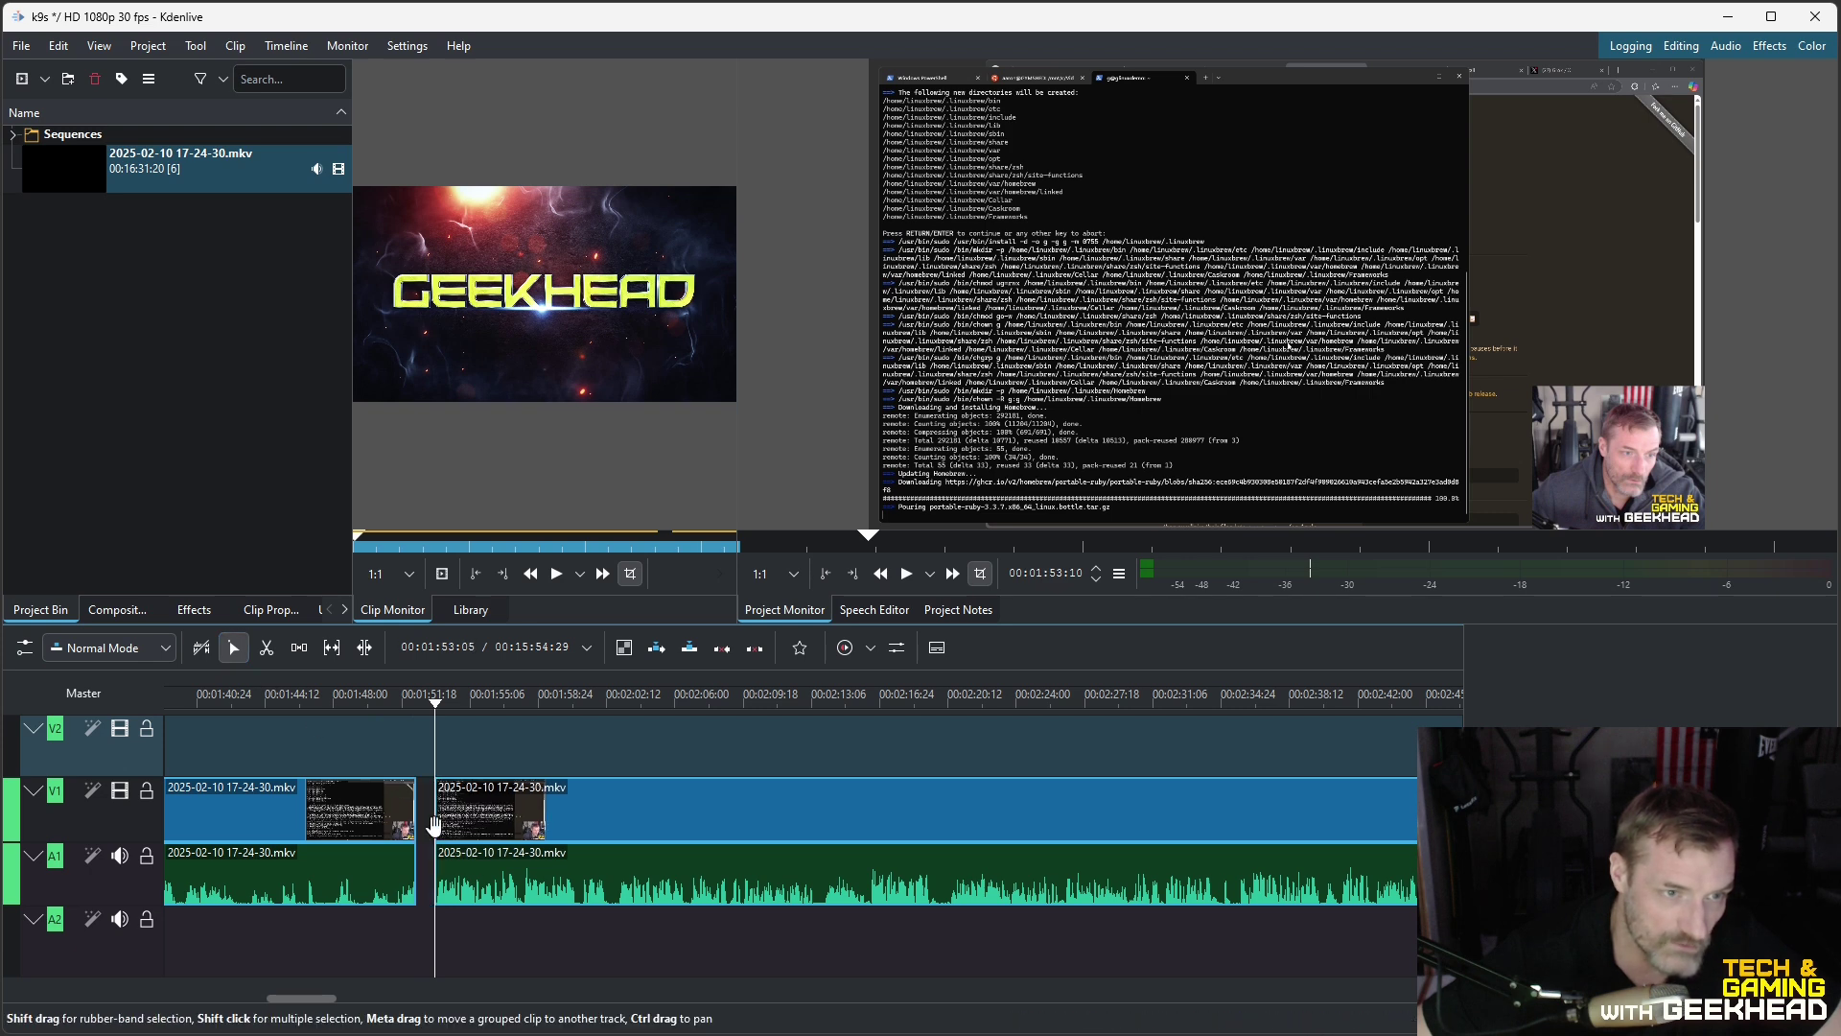
drag(585, 822, 569, 822)
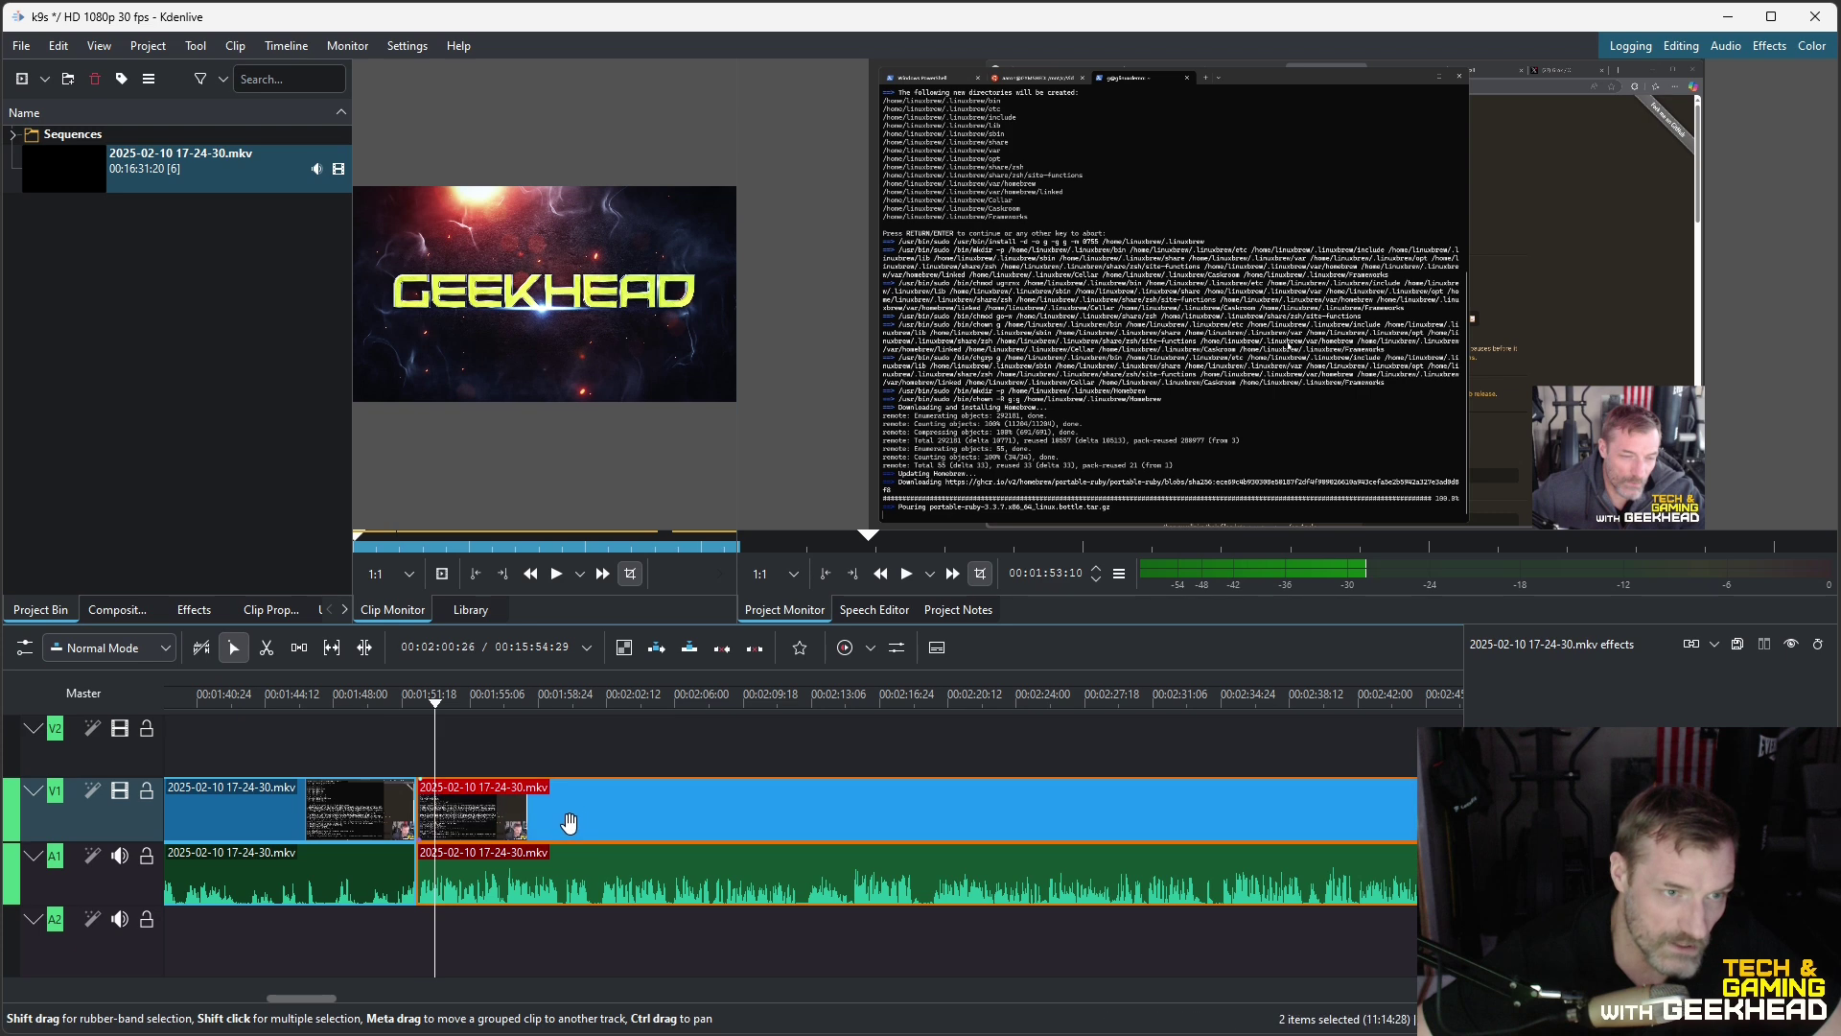
click(391, 705)
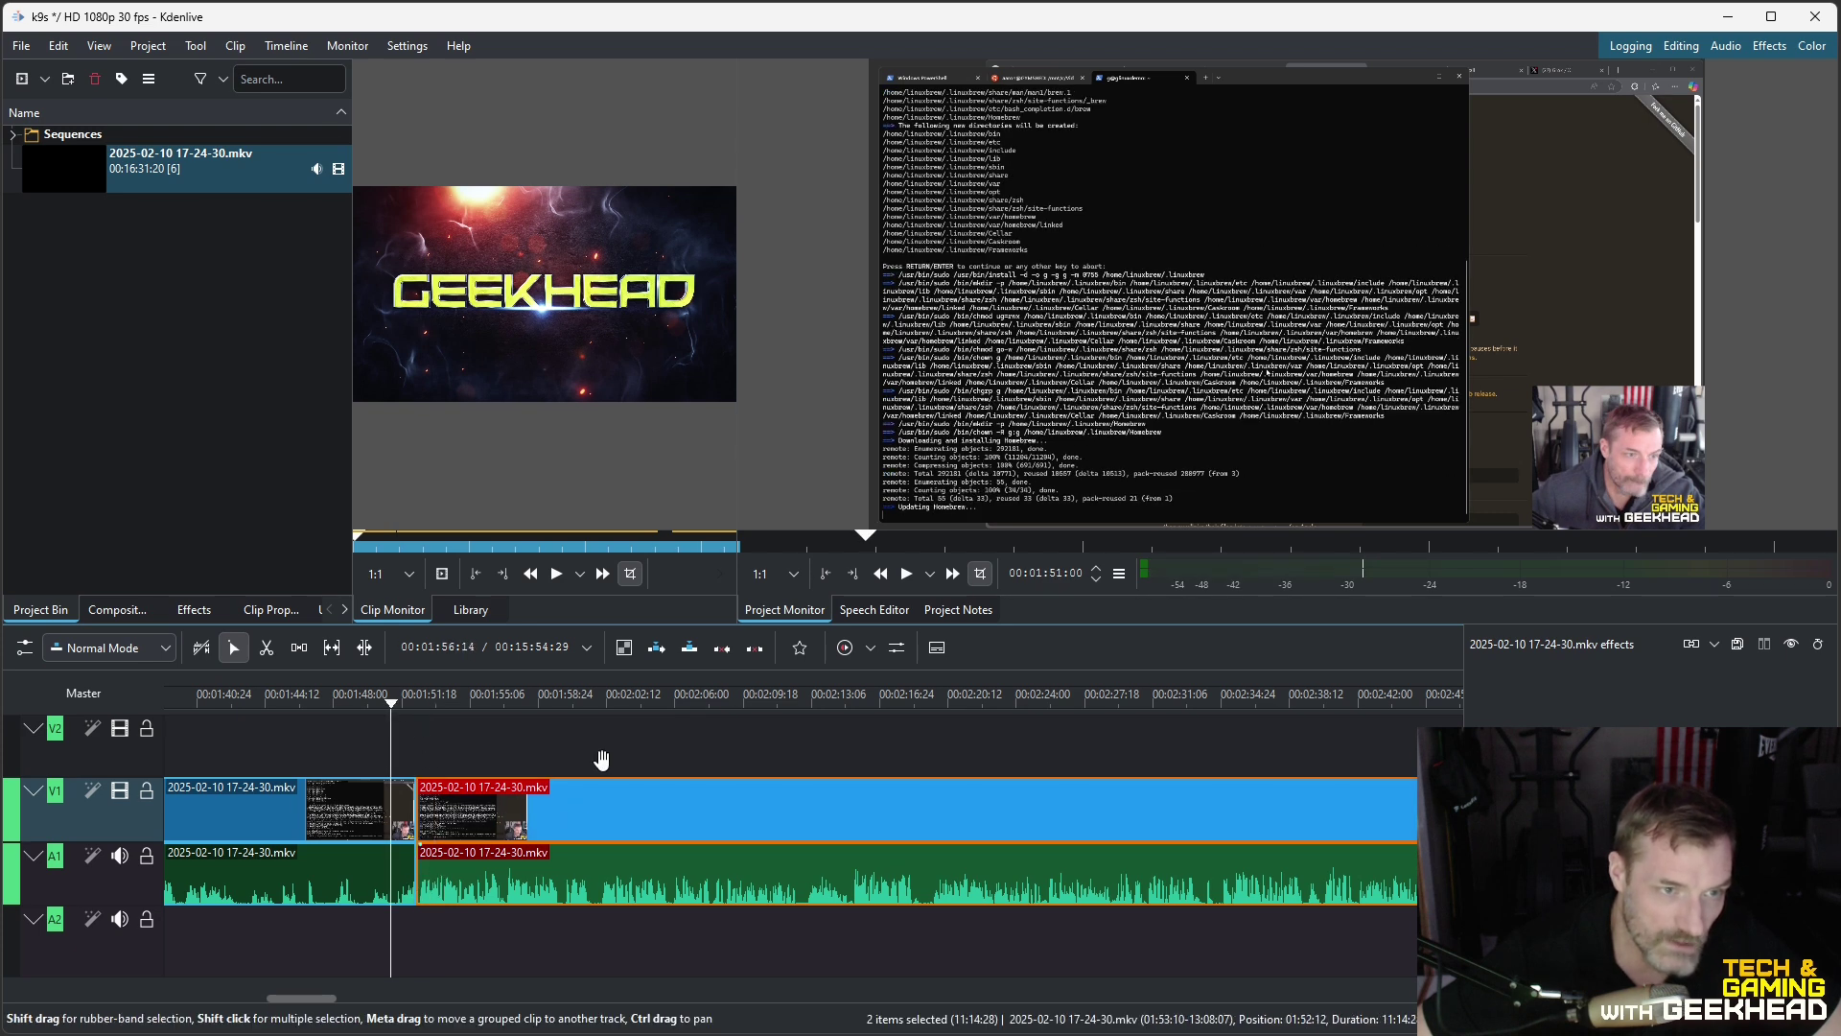
click(907, 575)
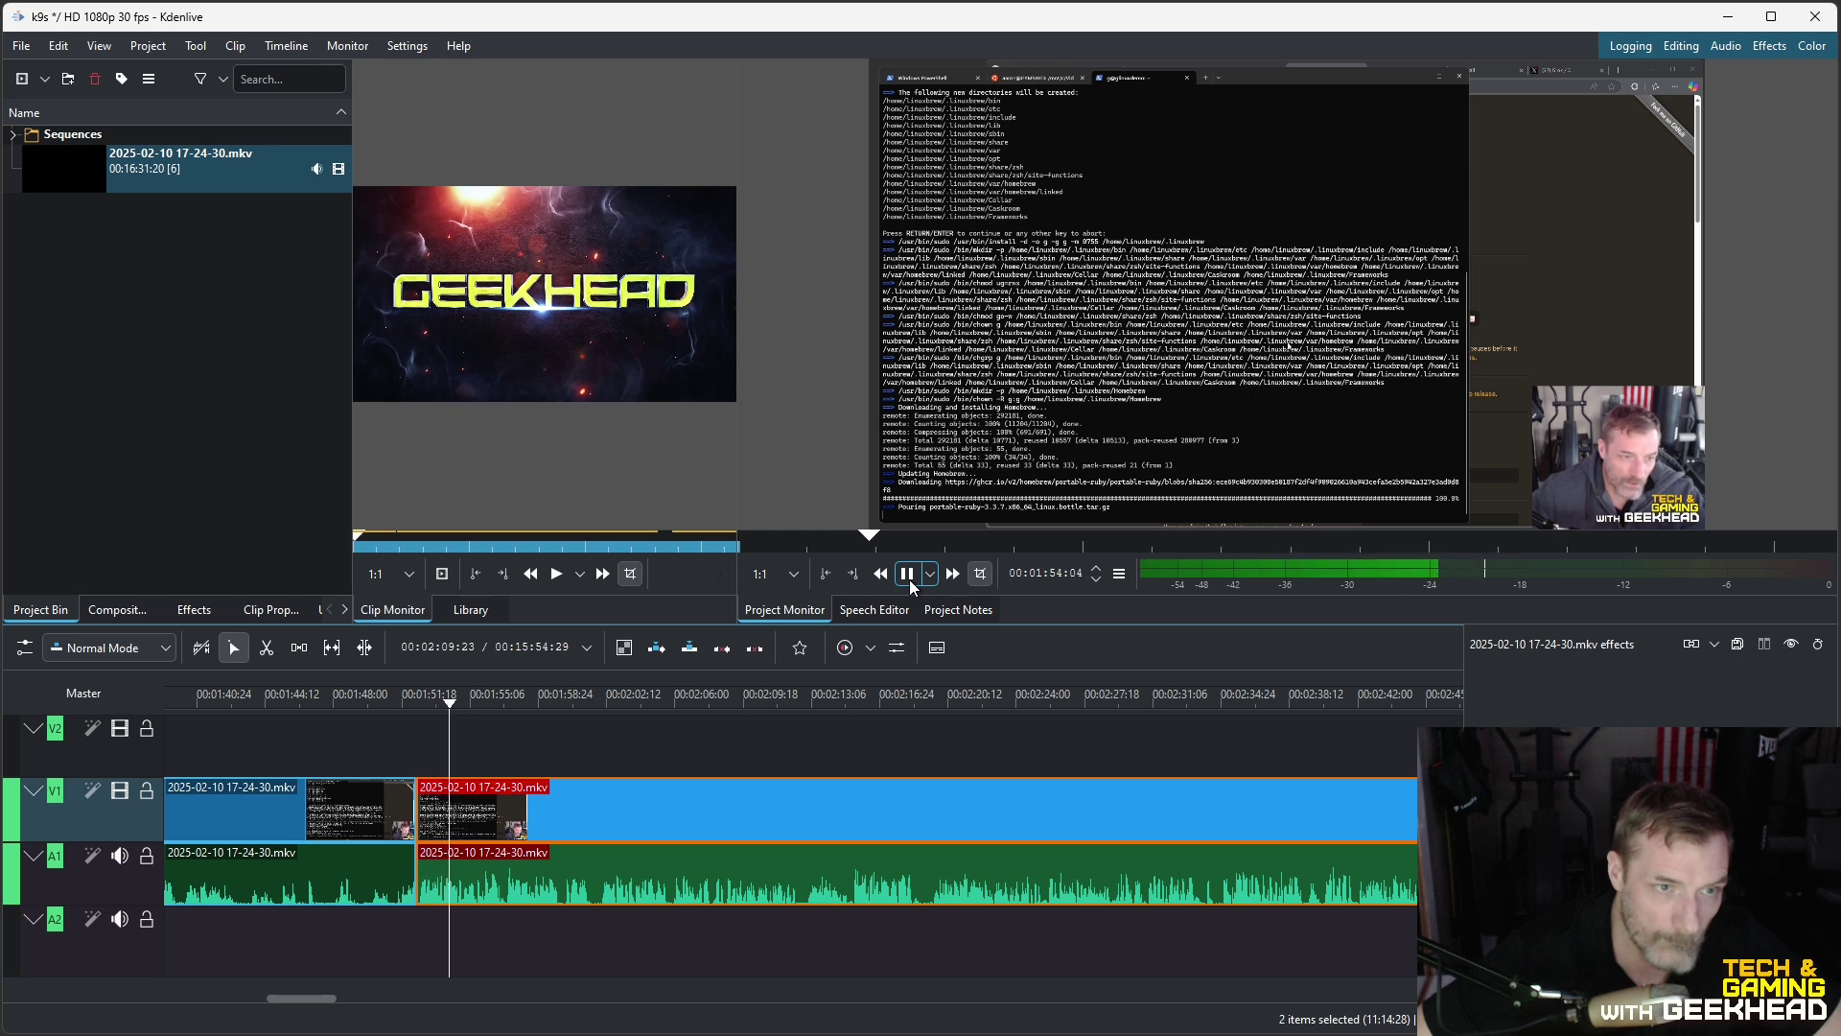
Step: Replay the joined cut from about 1:51, then scroll the timeline to the cut near 13:00
click(908, 575)
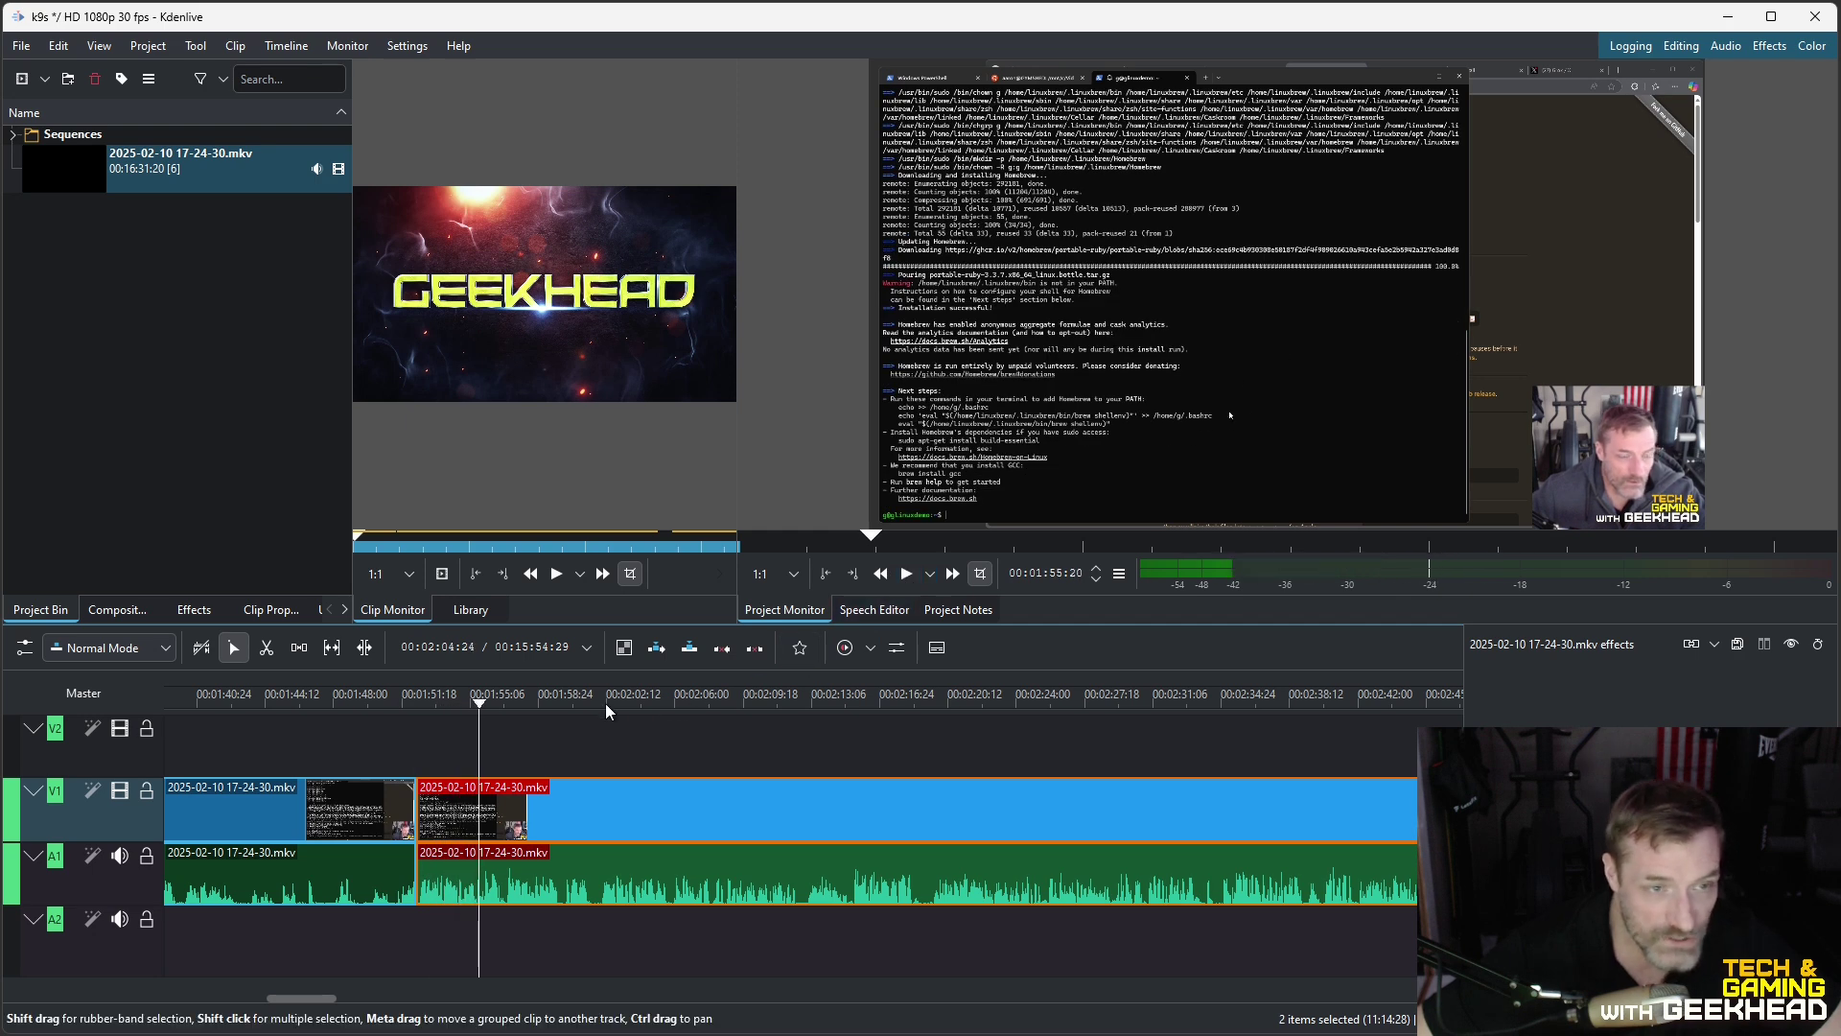
click(401, 705)
click(907, 573)
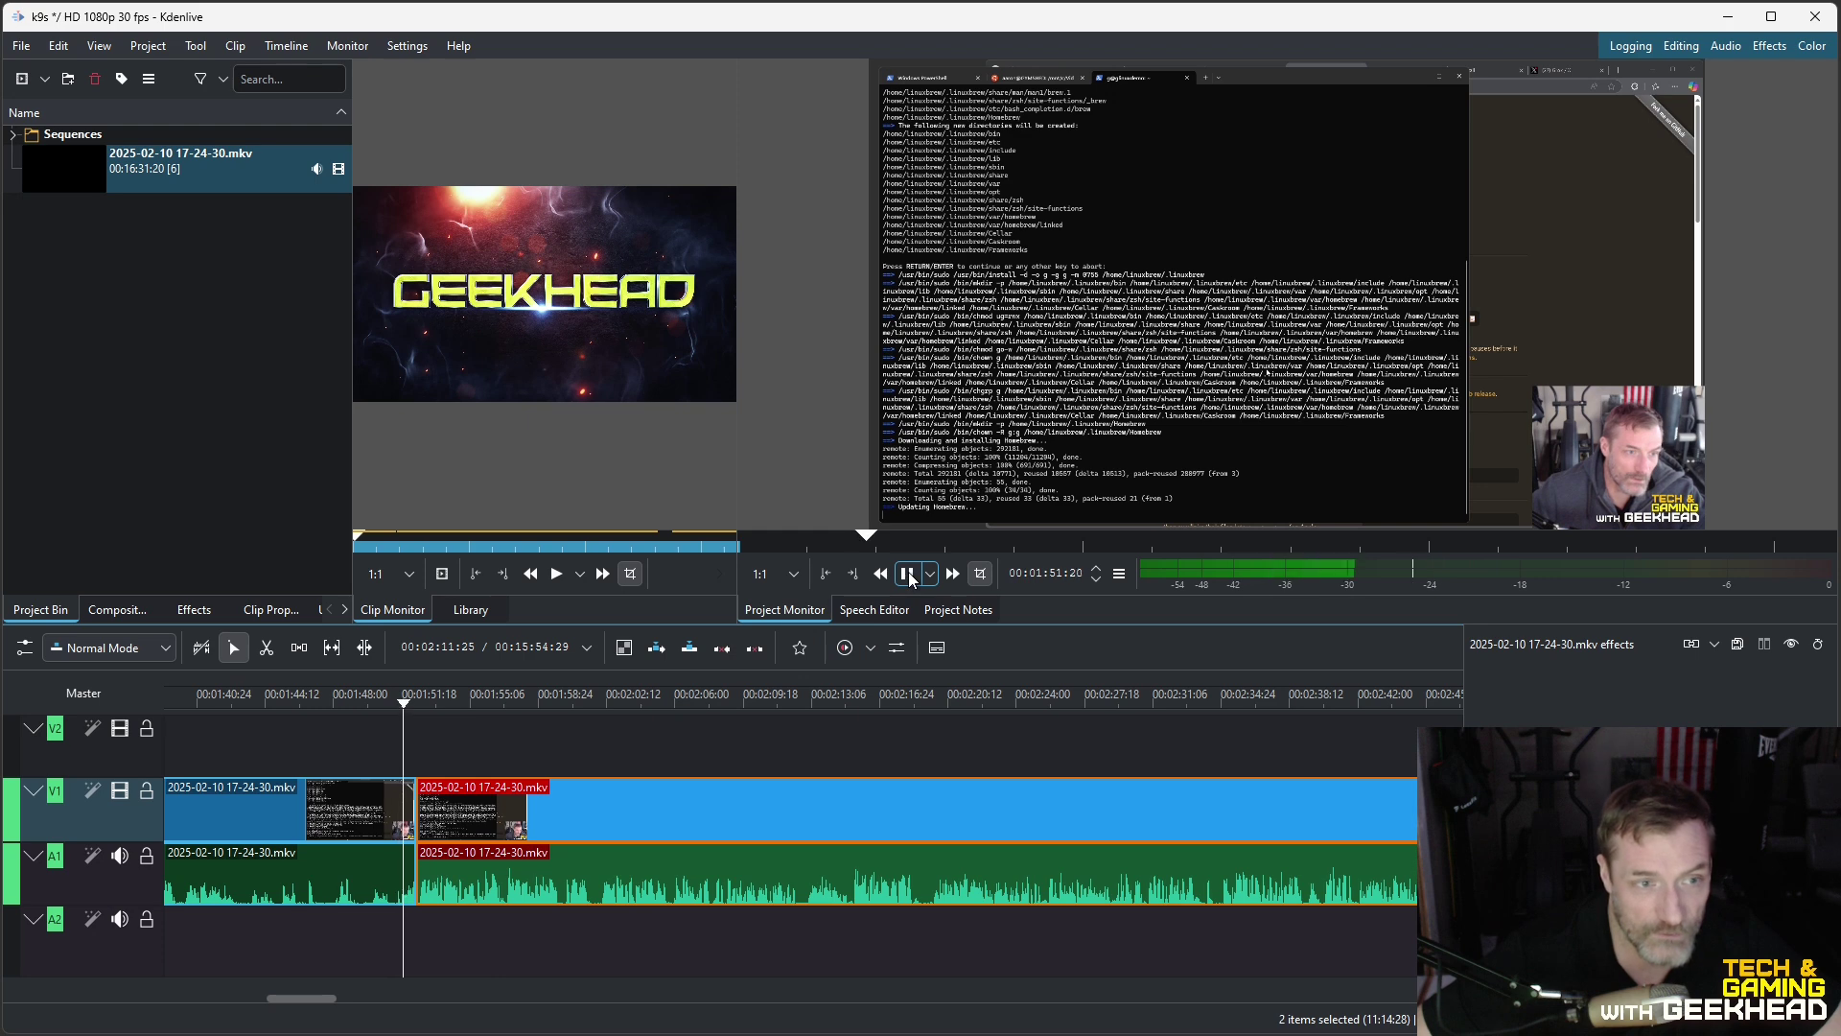
click(907, 572)
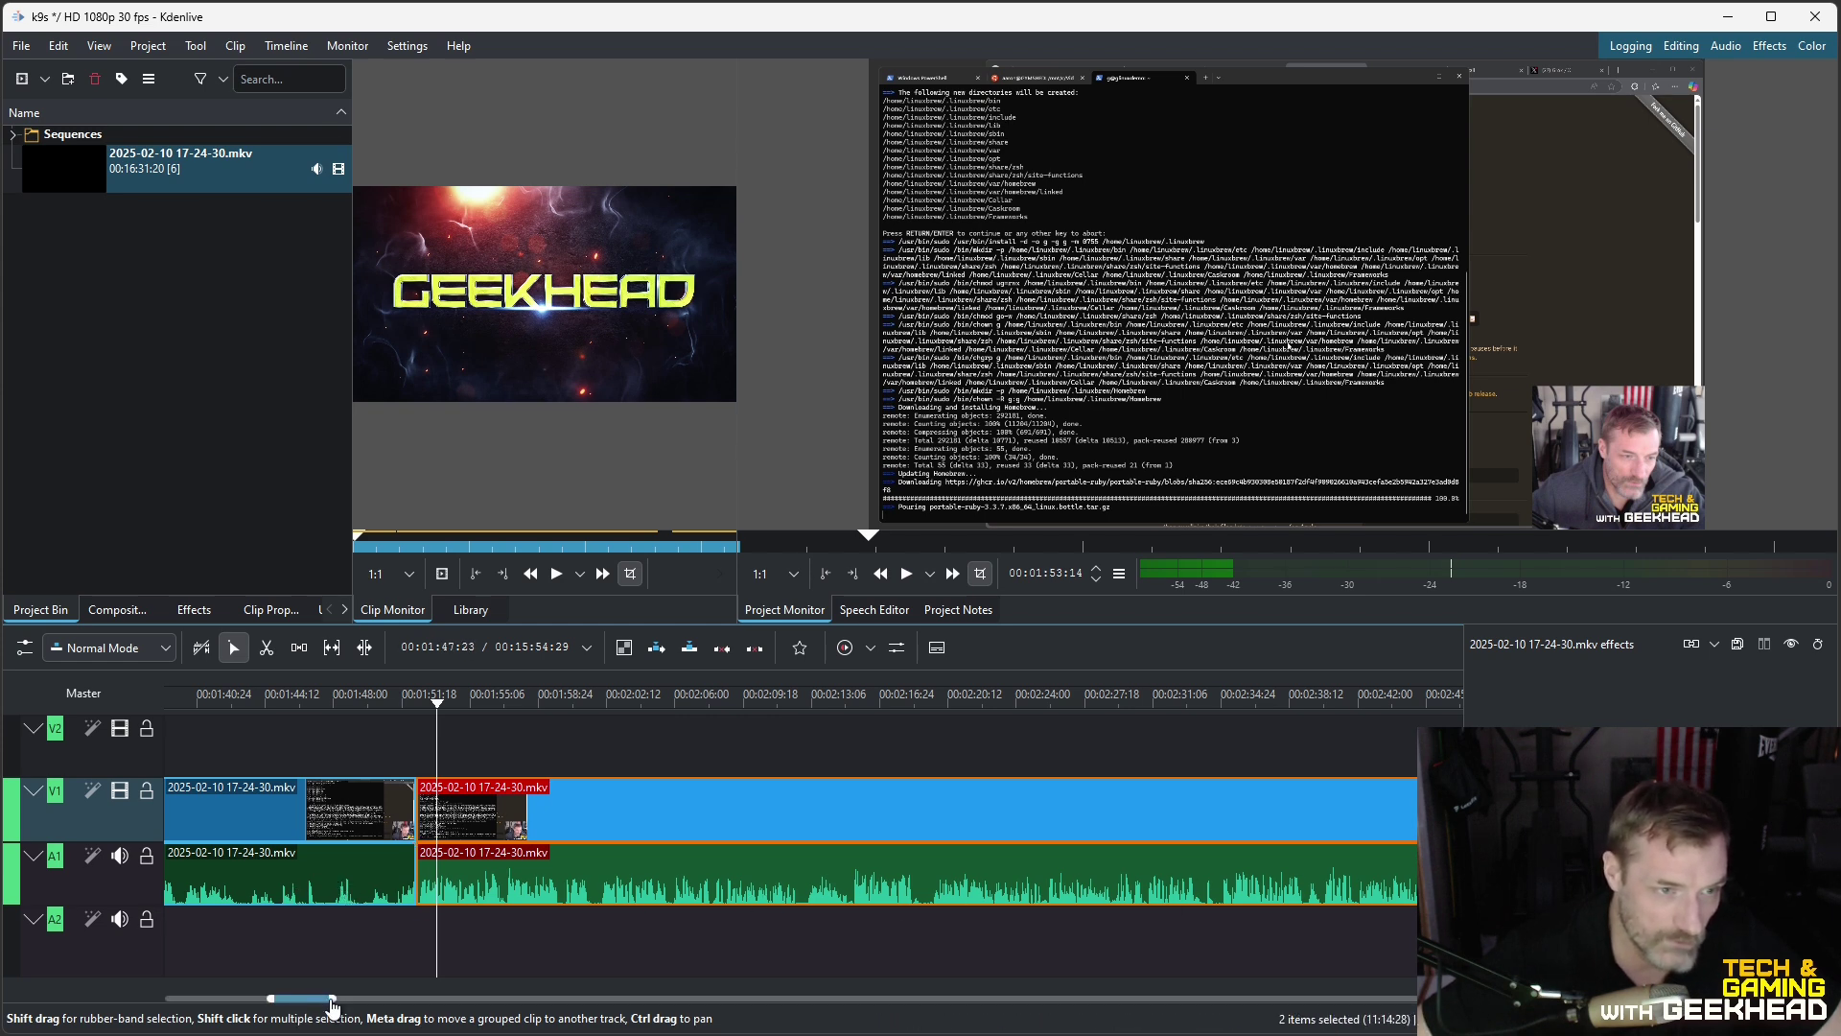
drag(331, 1000, 1050, 1006)
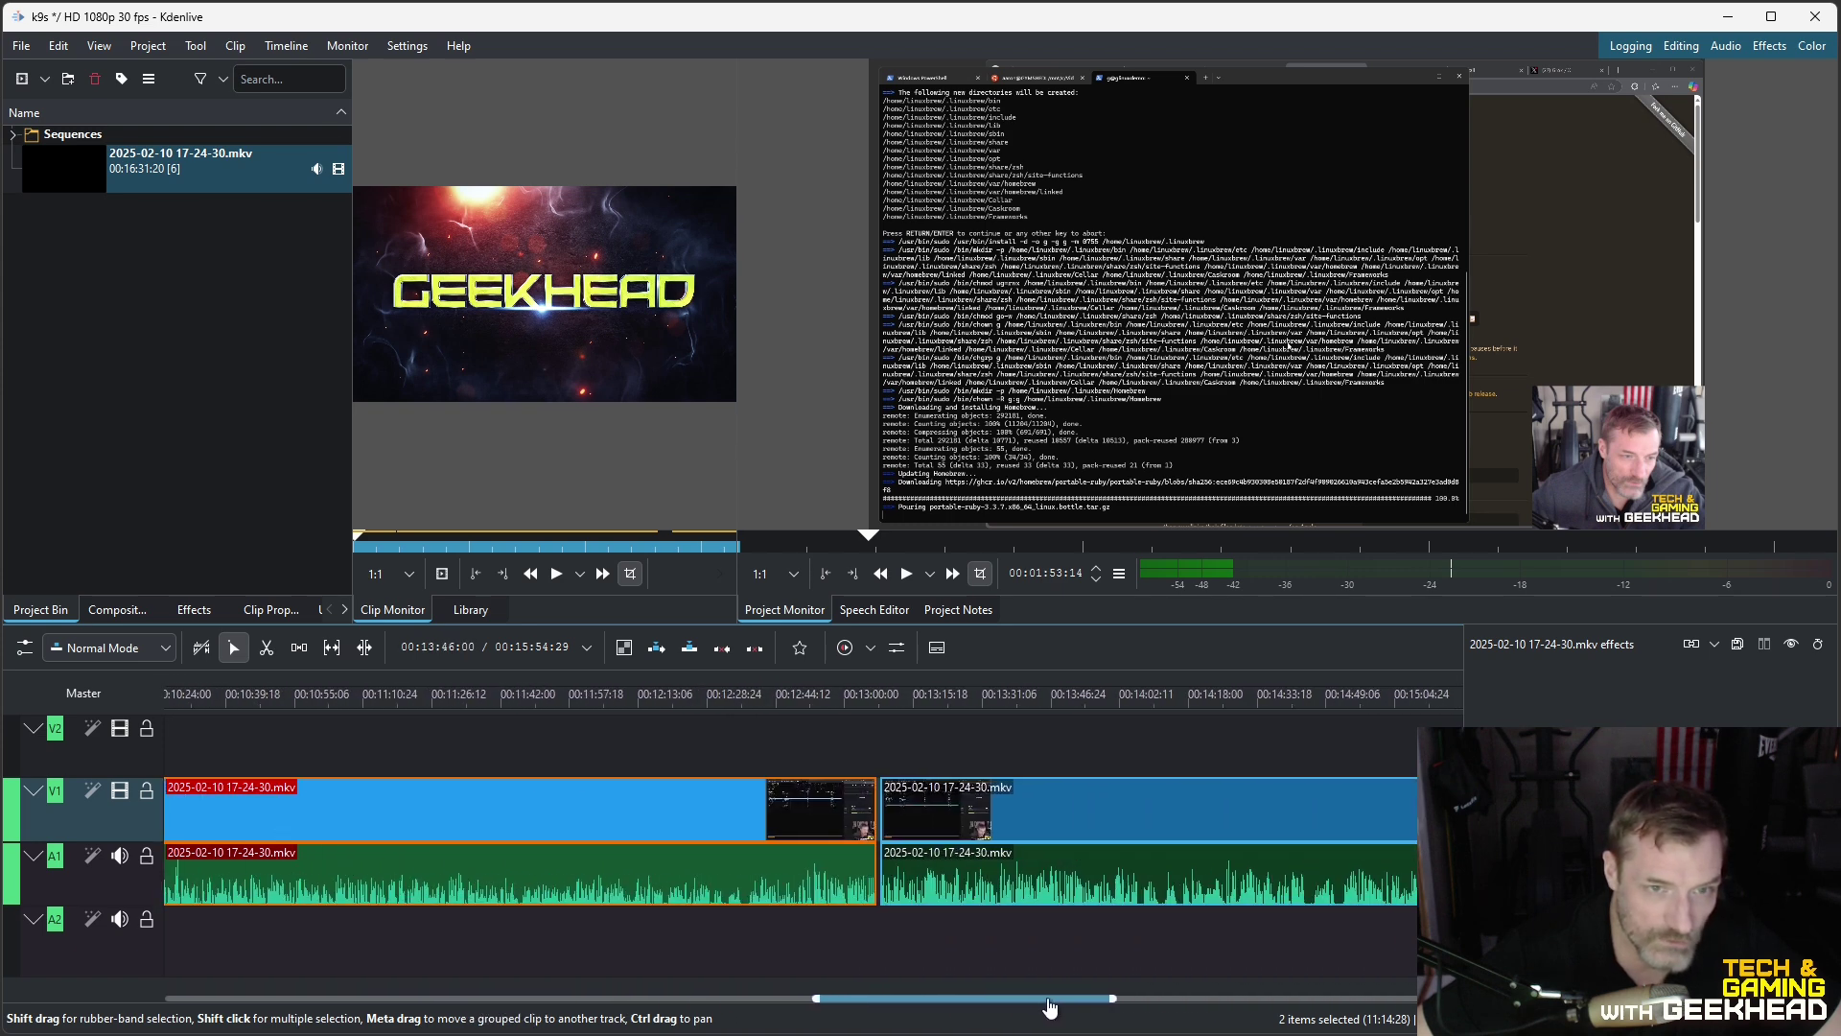
click(858, 693)
Step: Slide the clip pair after the gap near 13:00 left until flush with the previous clip
drag(1113, 997, 984, 998)
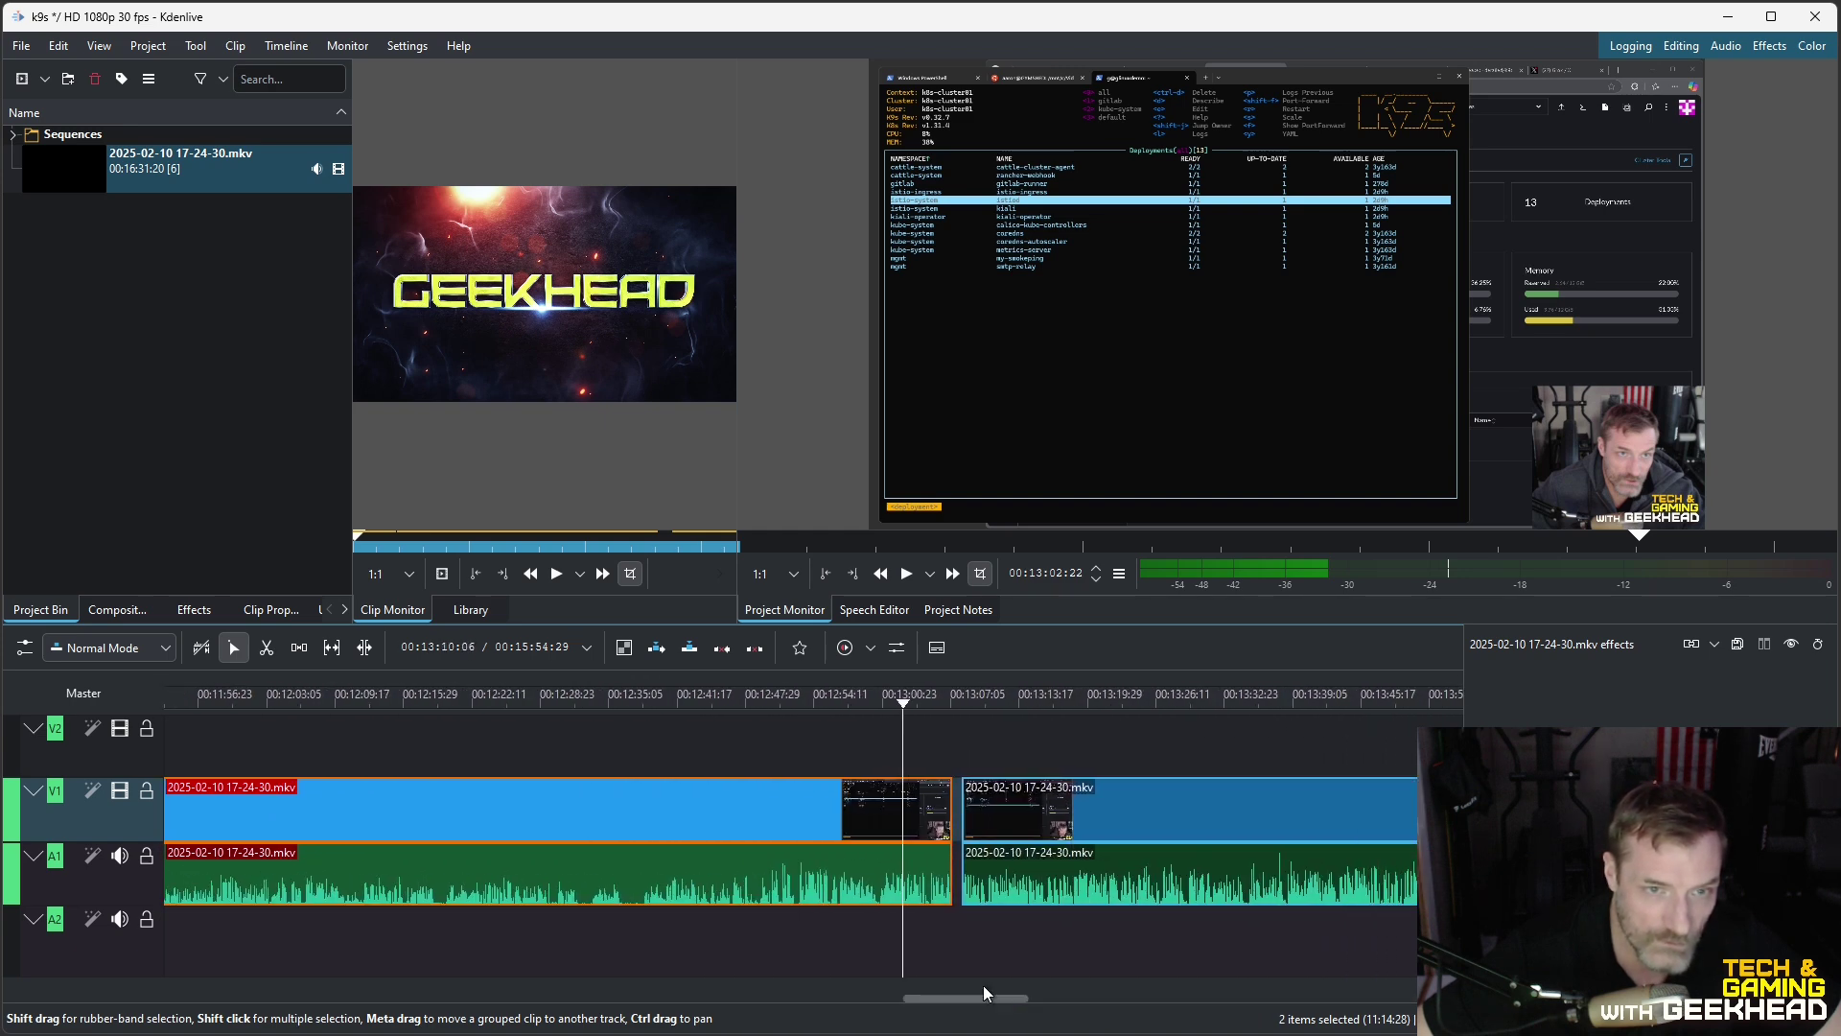
click(1129, 810)
drag(1123, 811, 1113, 836)
Step: Scroll to the timeline's end and scrub the playhead onto the DISCLAIMER card
drag(988, 997, 1136, 998)
click(836, 704)
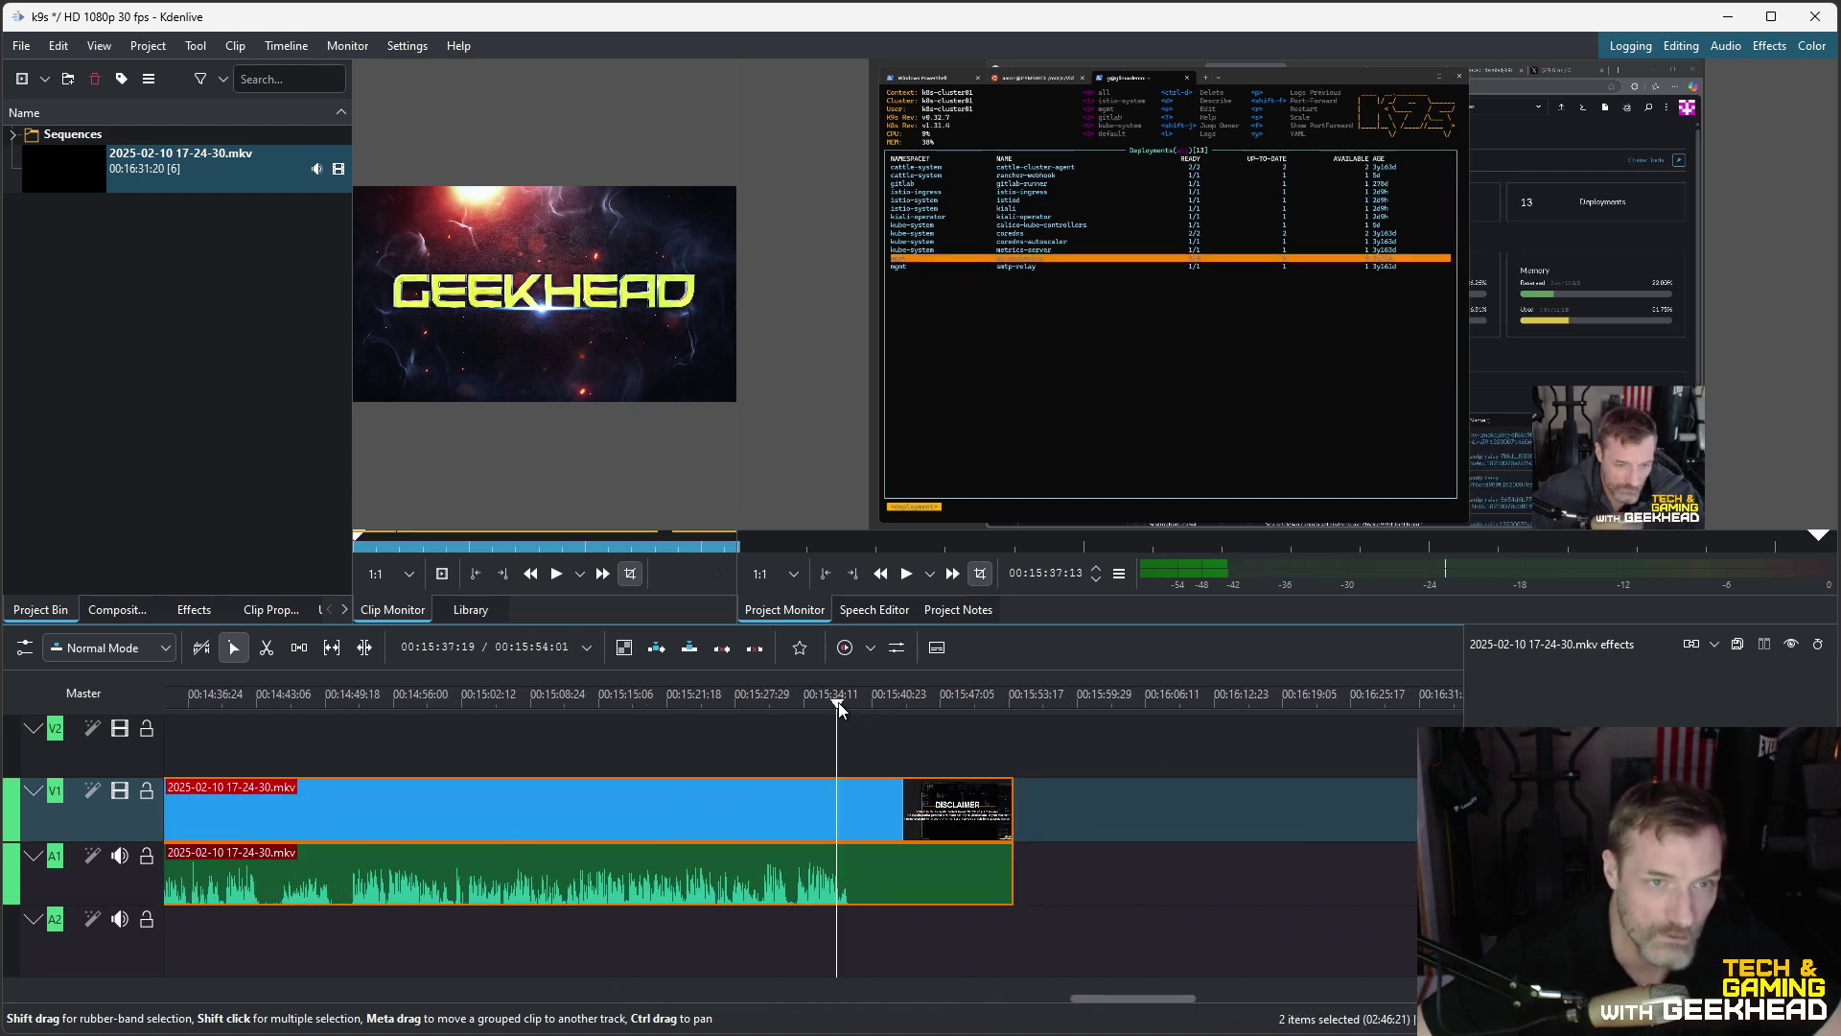
mouse_move(837, 703)
mouse_down()
mouse_move(1037, 701)
mouse_move(844, 706)
mouse_up()
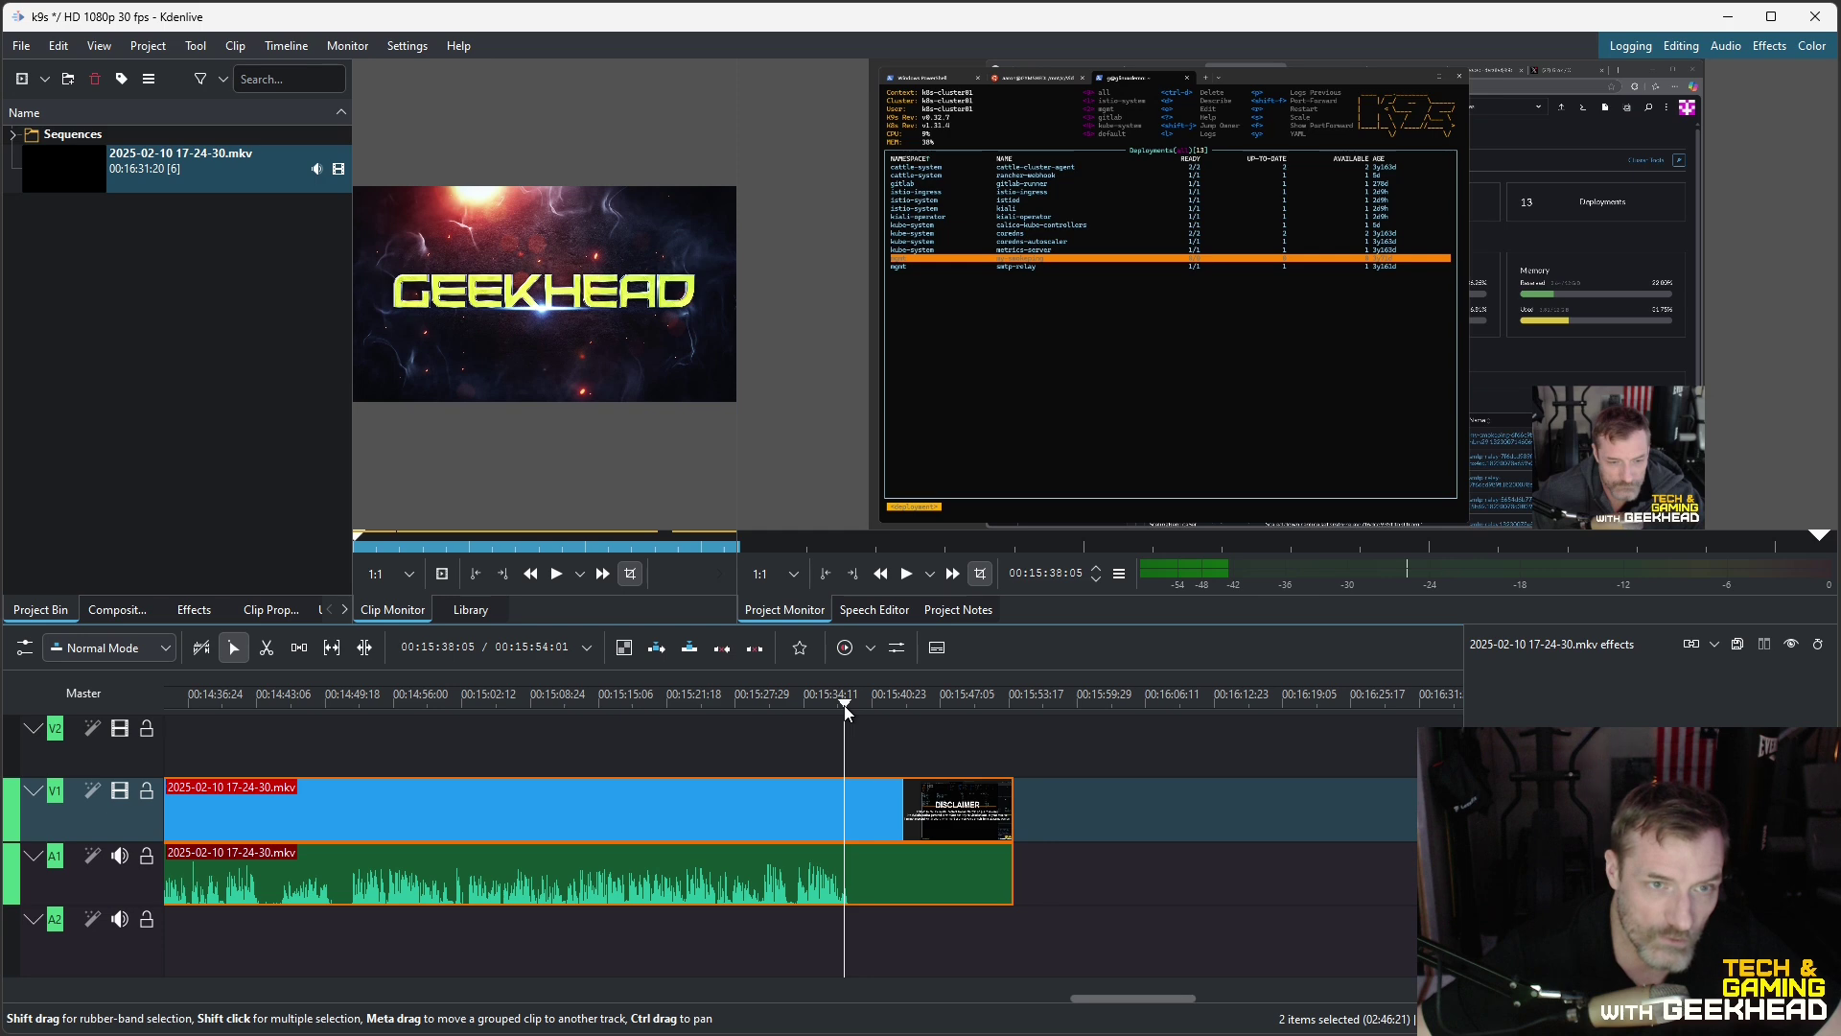
drag(845, 706, 1013, 702)
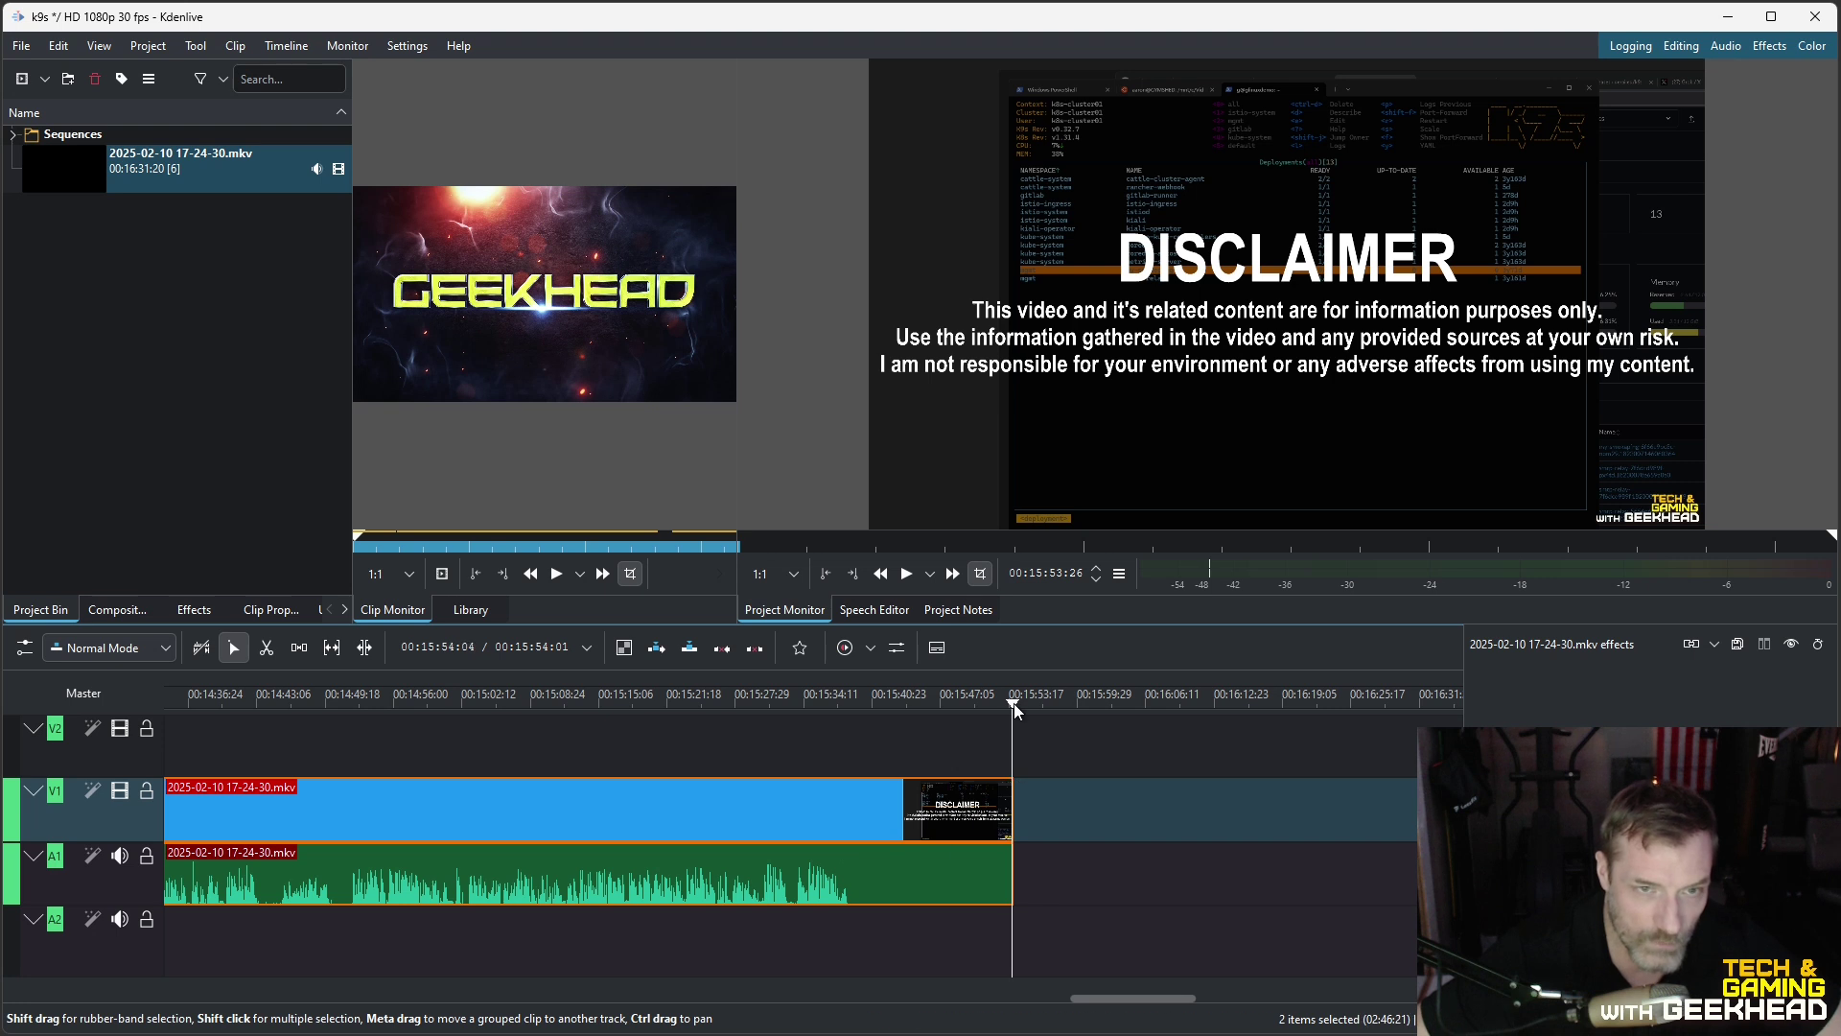
drag(1015, 704, 894, 707)
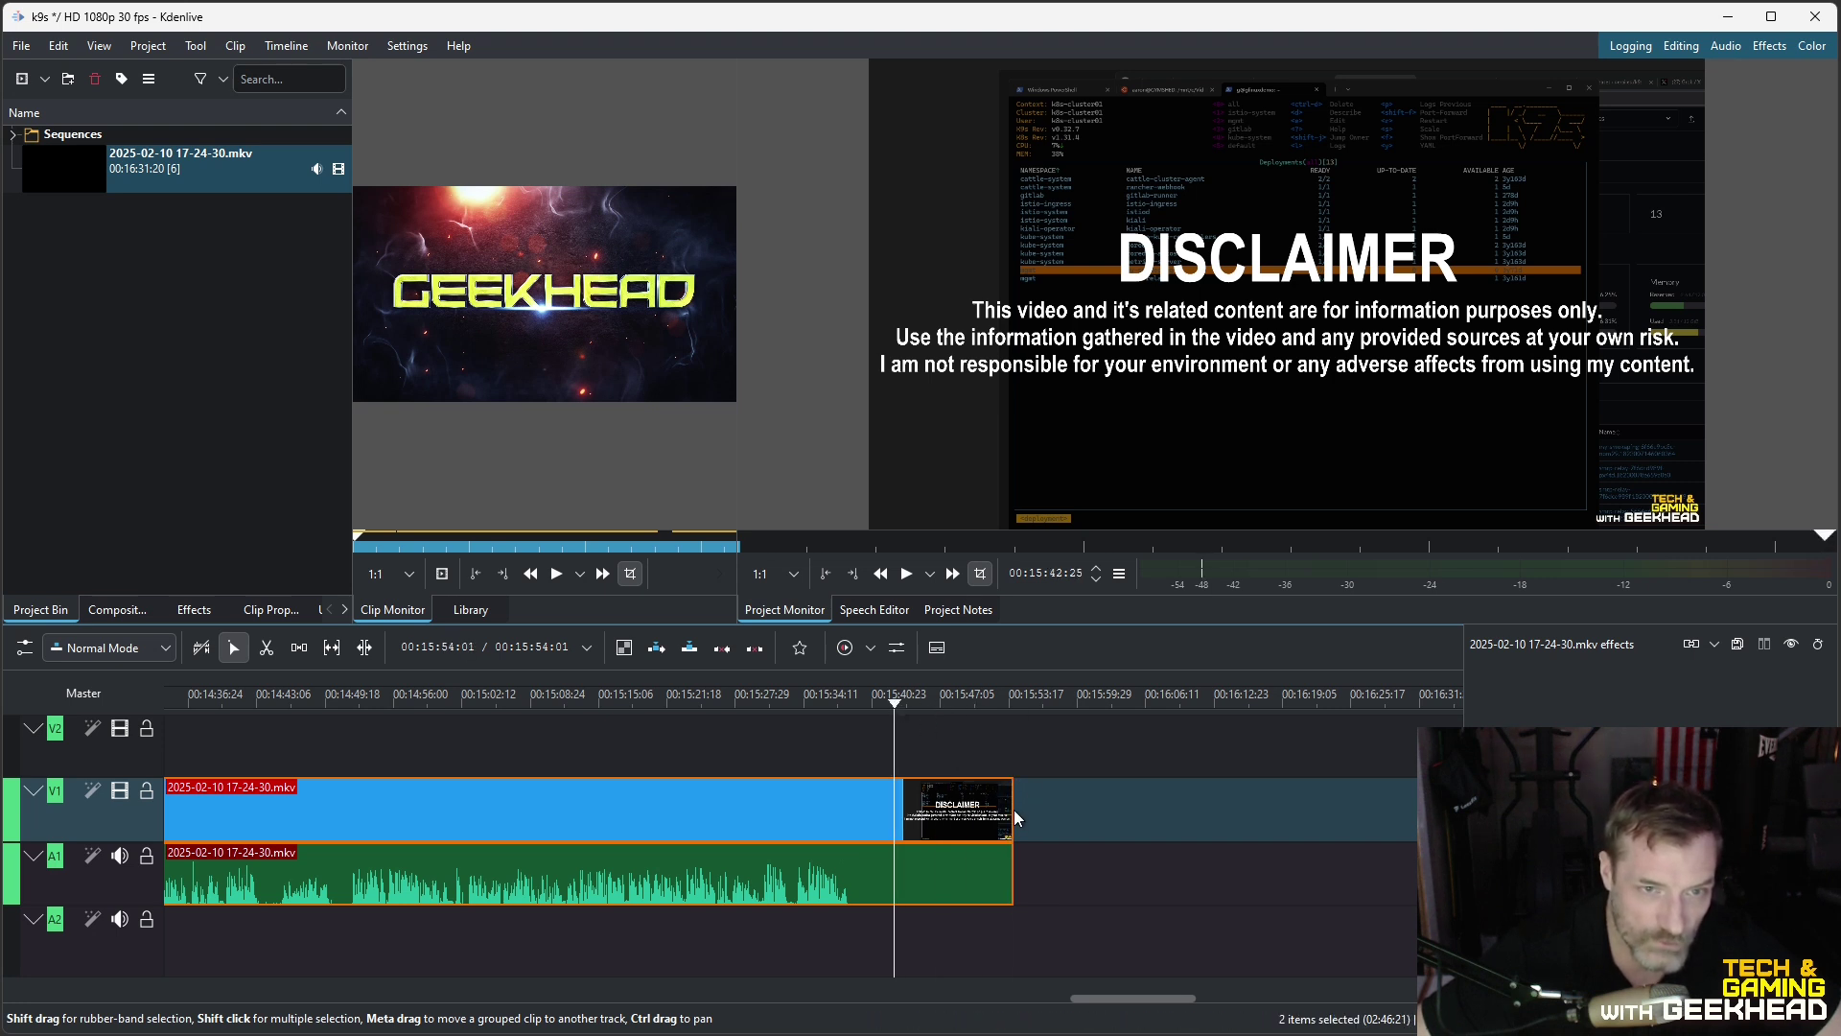
drag(1002, 808, 1065, 811)
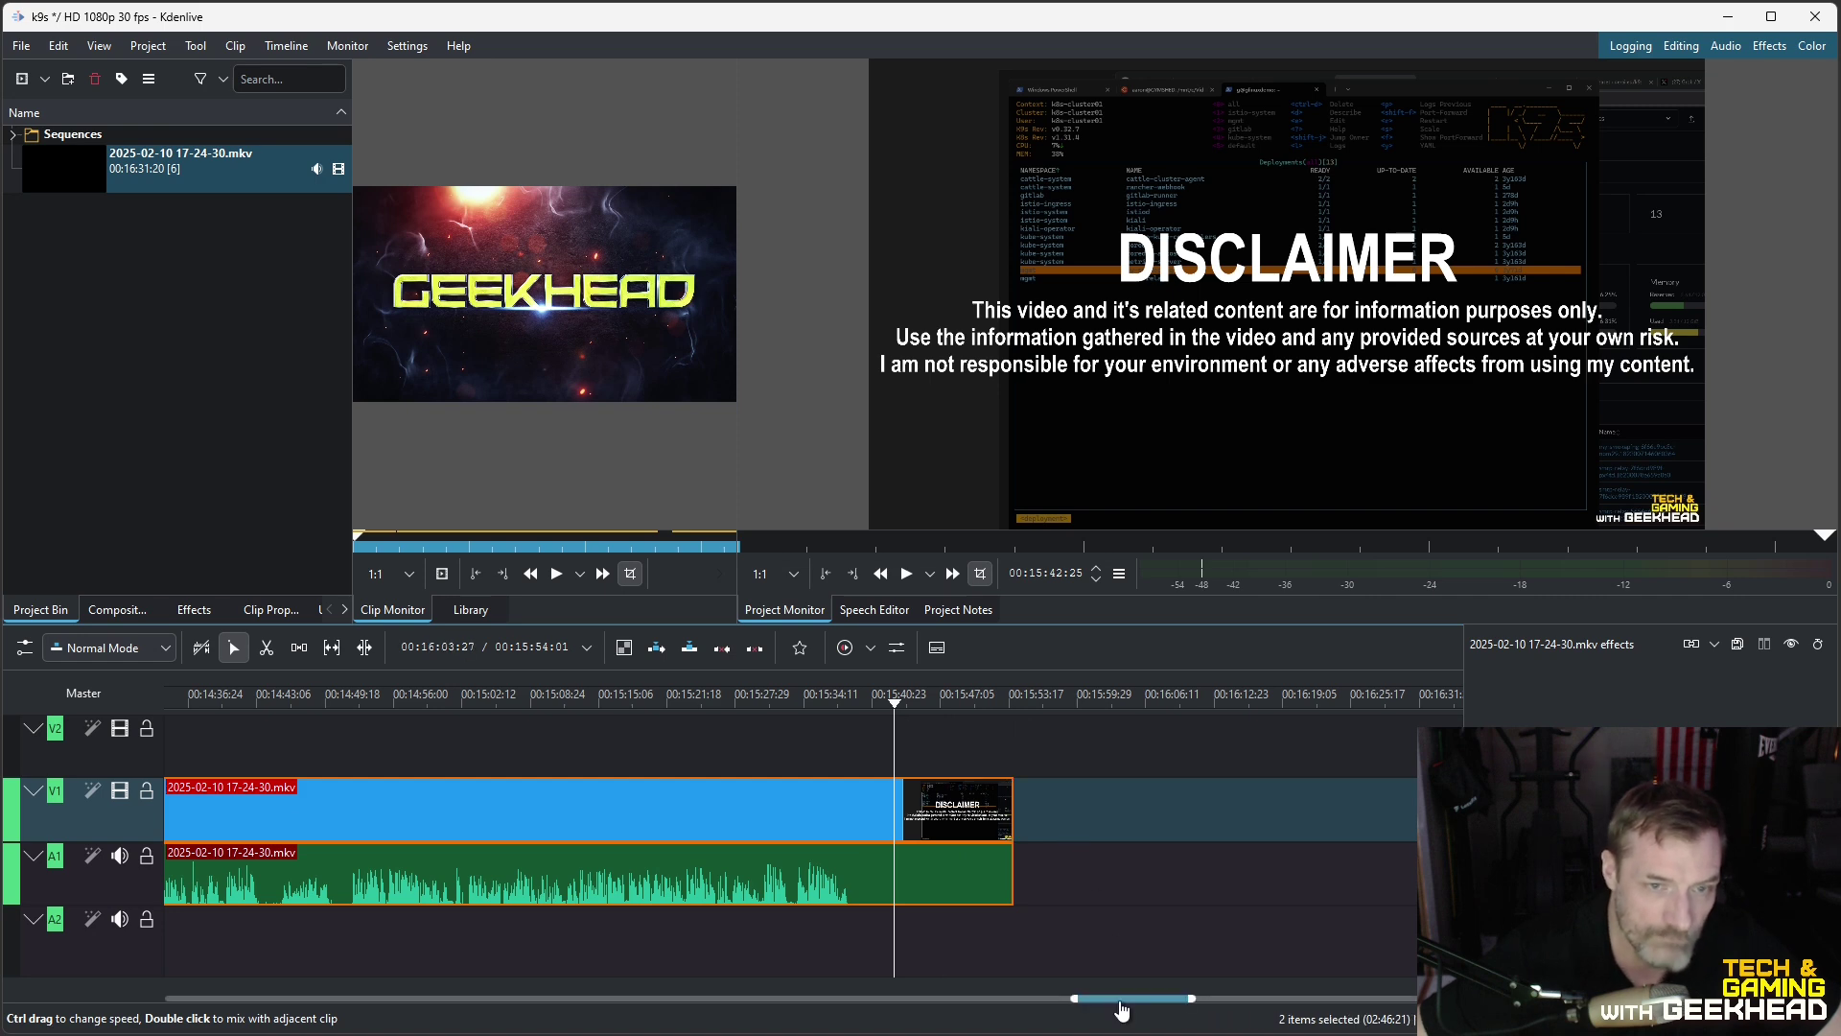
mouse_move(1124, 1000)
mouse_down()
mouse_move(1103, 1002)
mouse_move(1184, 1009)
mouse_move(1127, 1012)
mouse_up()
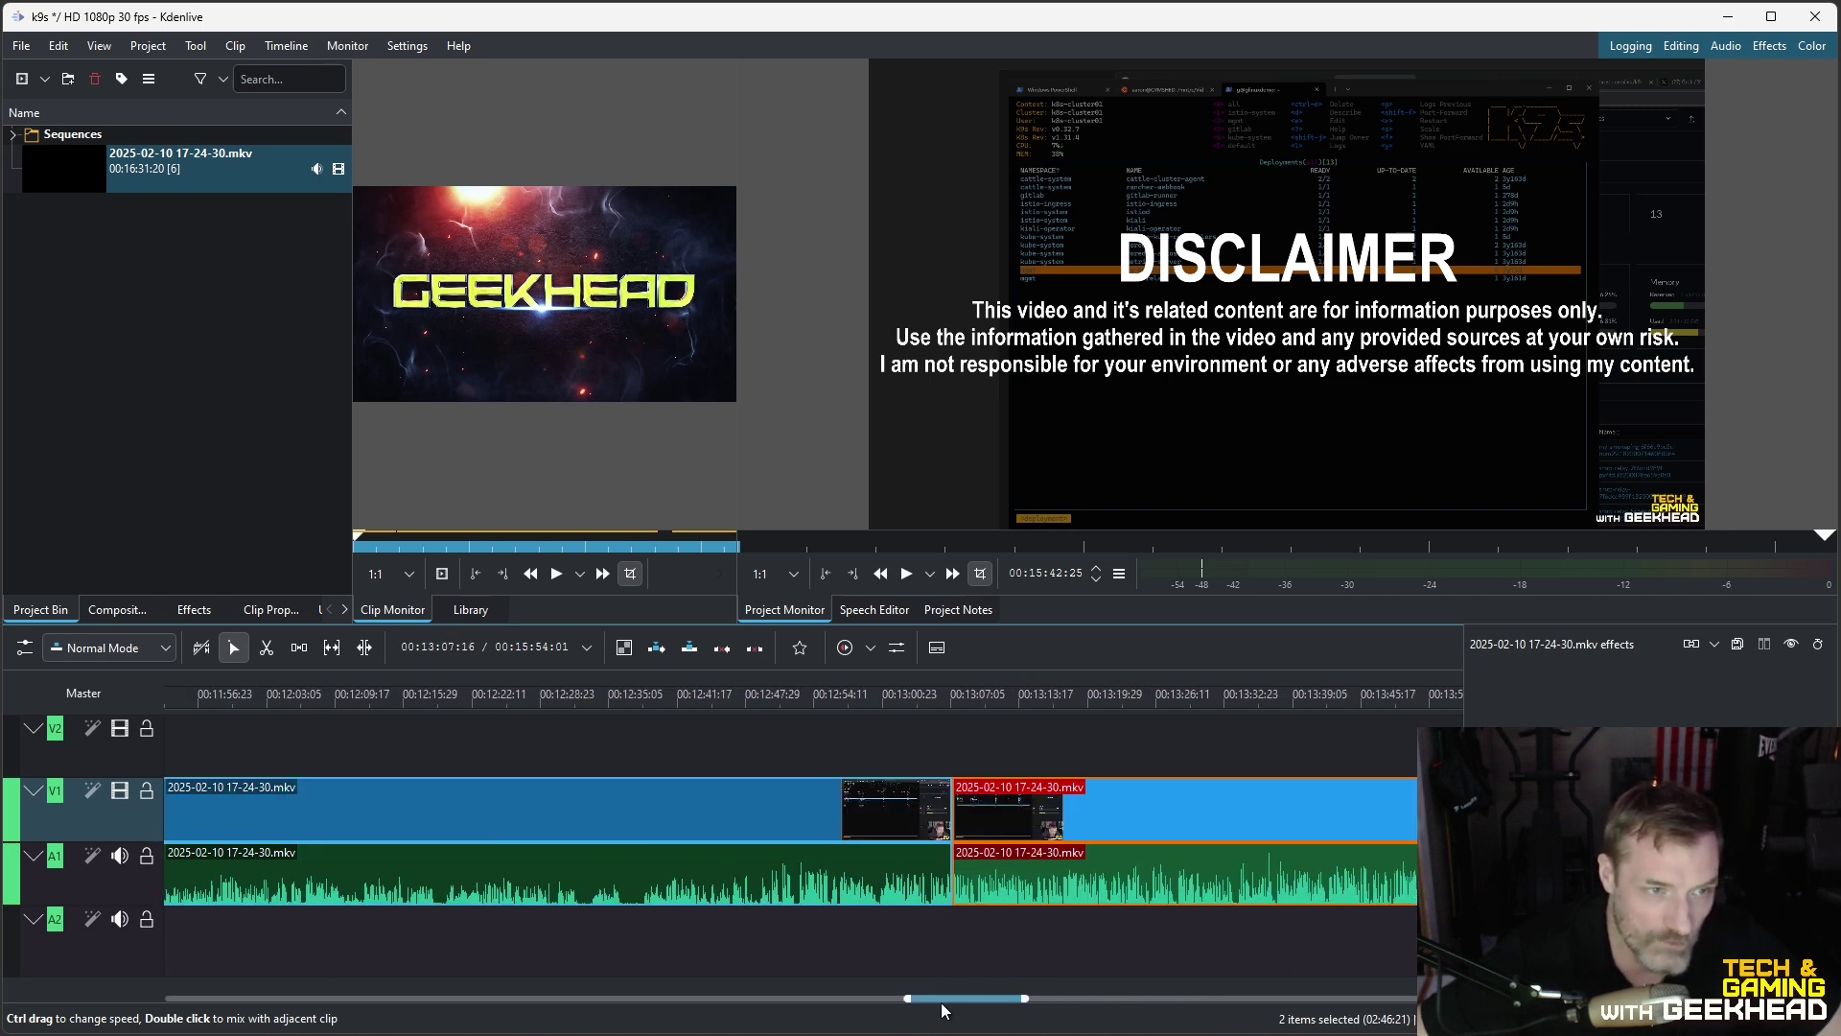
drag(945, 1005, 996, 1007)
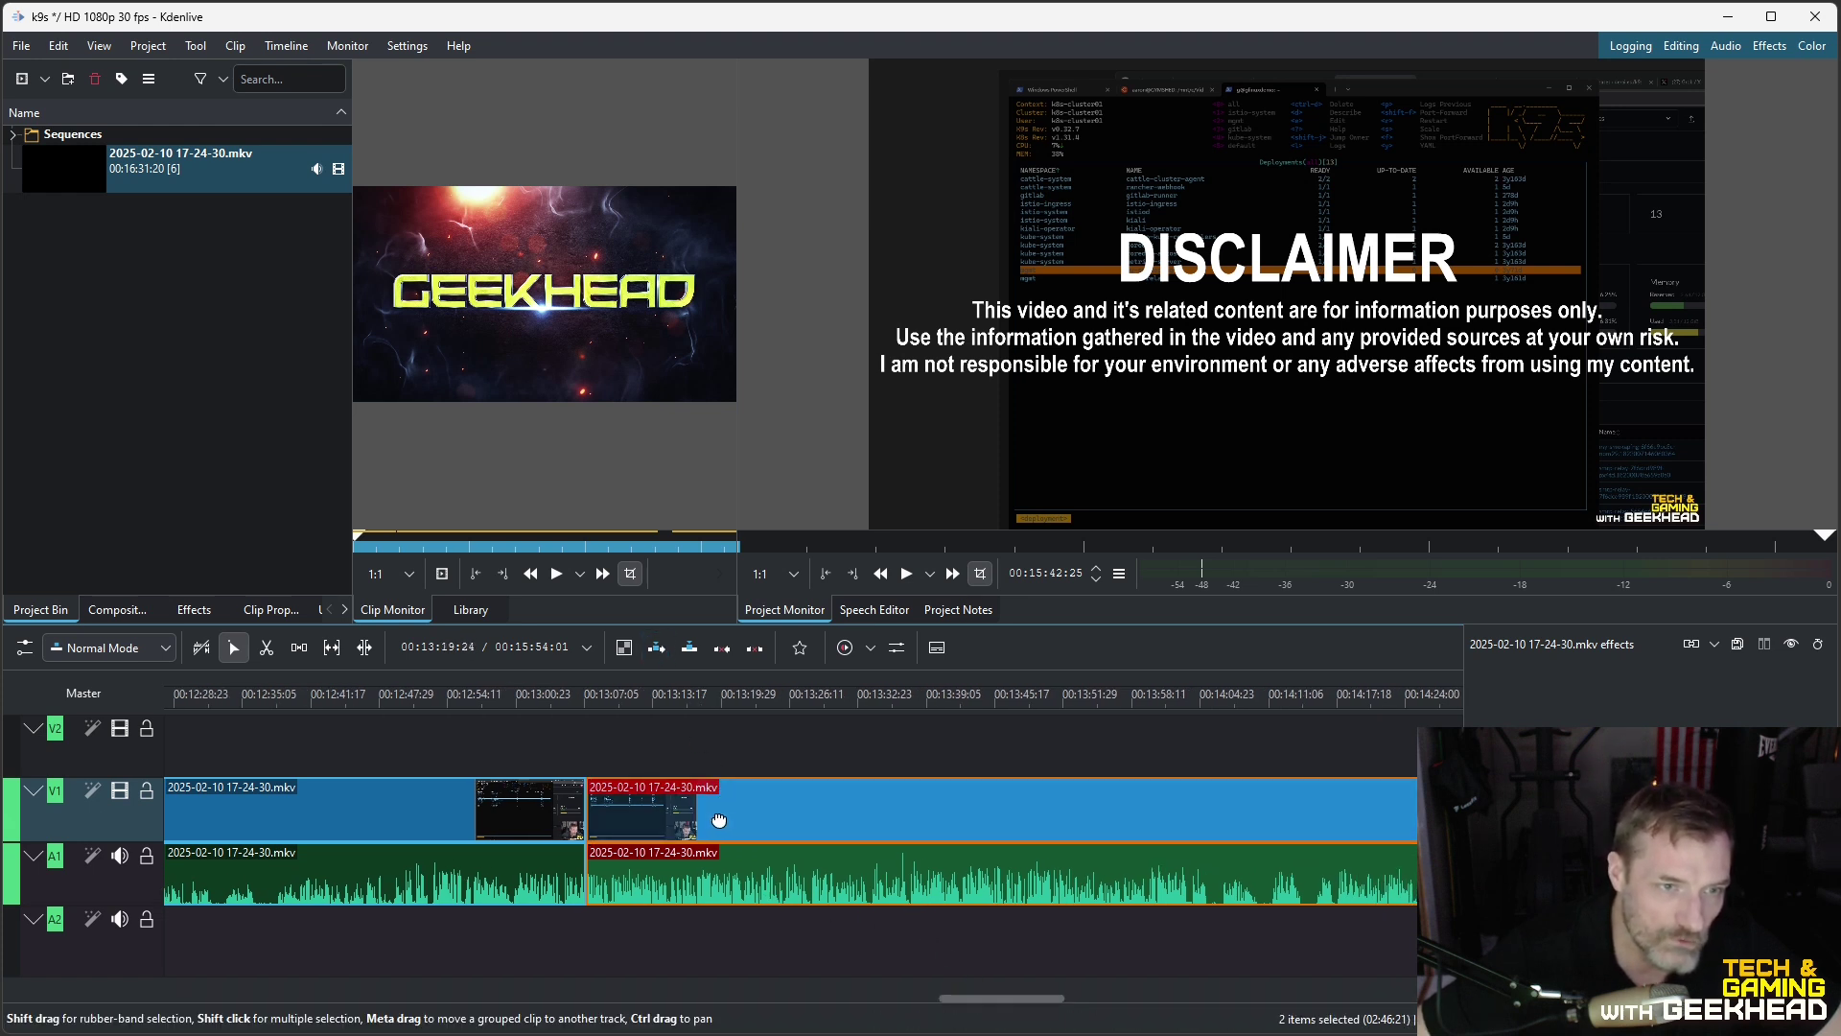
Step: Select the clip before the joined cut and find Fade in under the Motion effects category
click(556, 811)
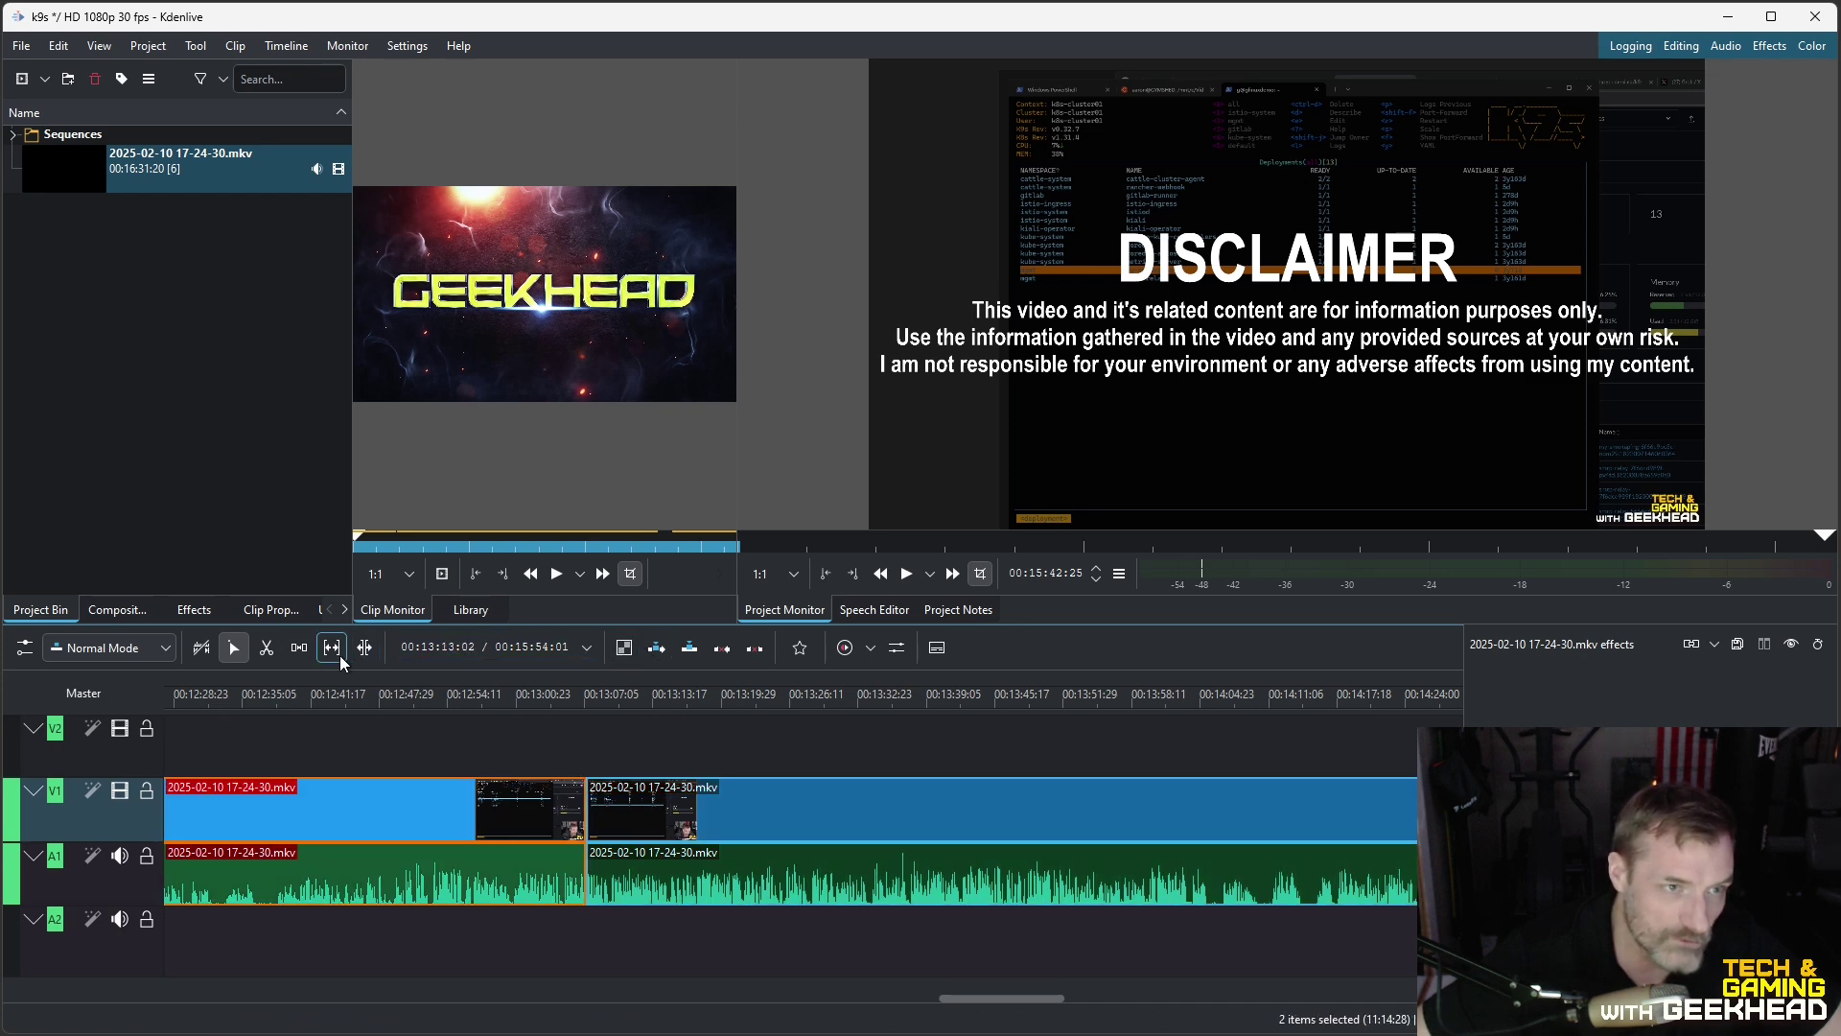
click(192, 612)
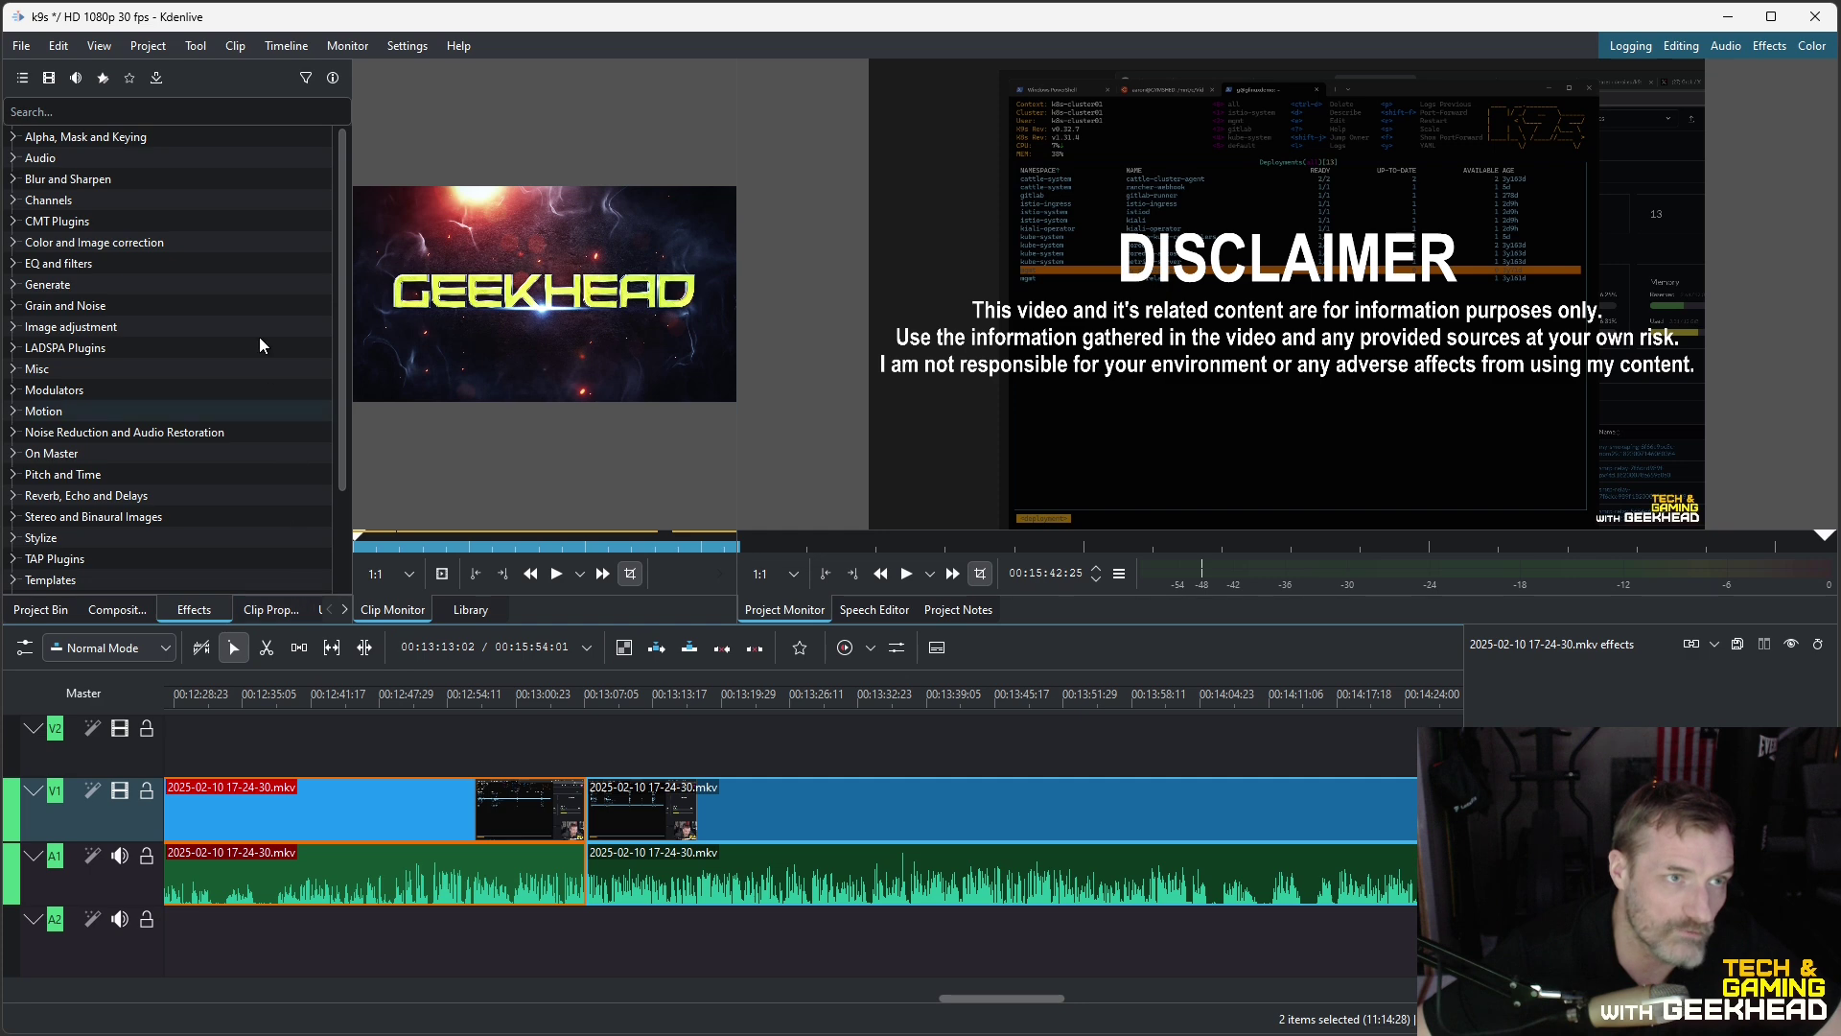
click(15, 142)
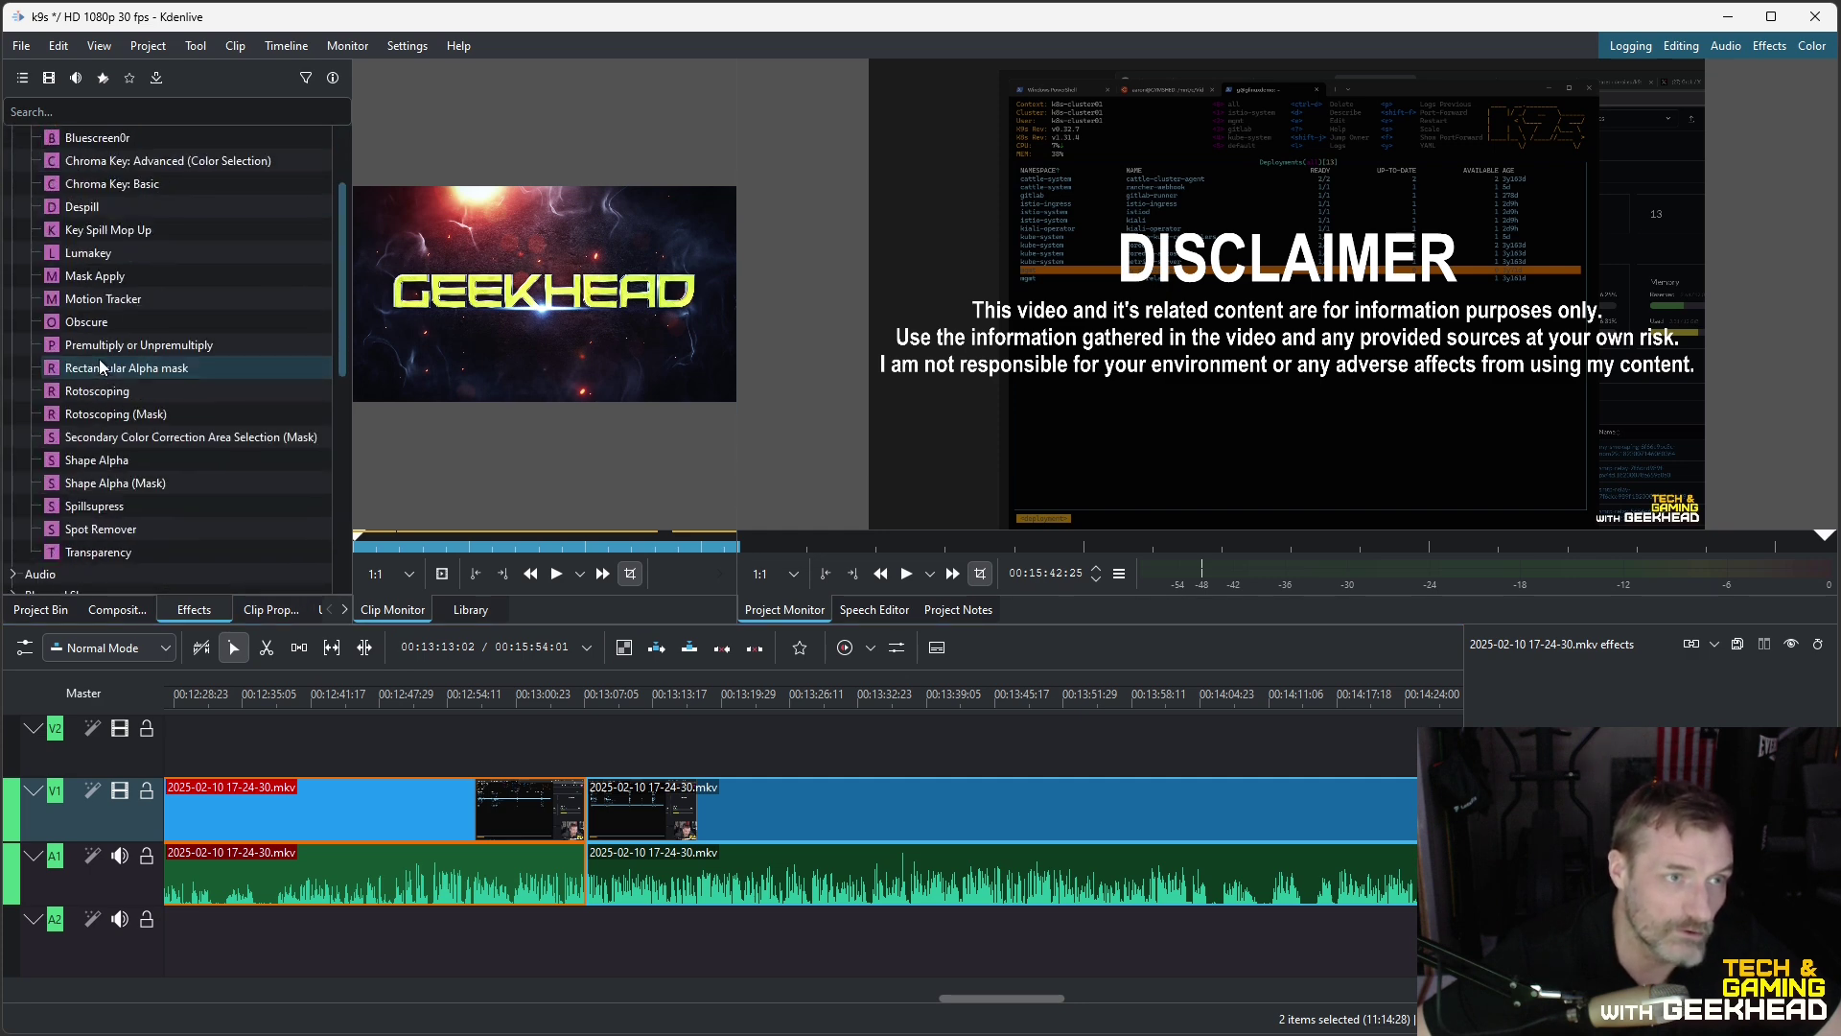
scroll(96, 221, down, 3)
scroll(29, 182, up, 3)
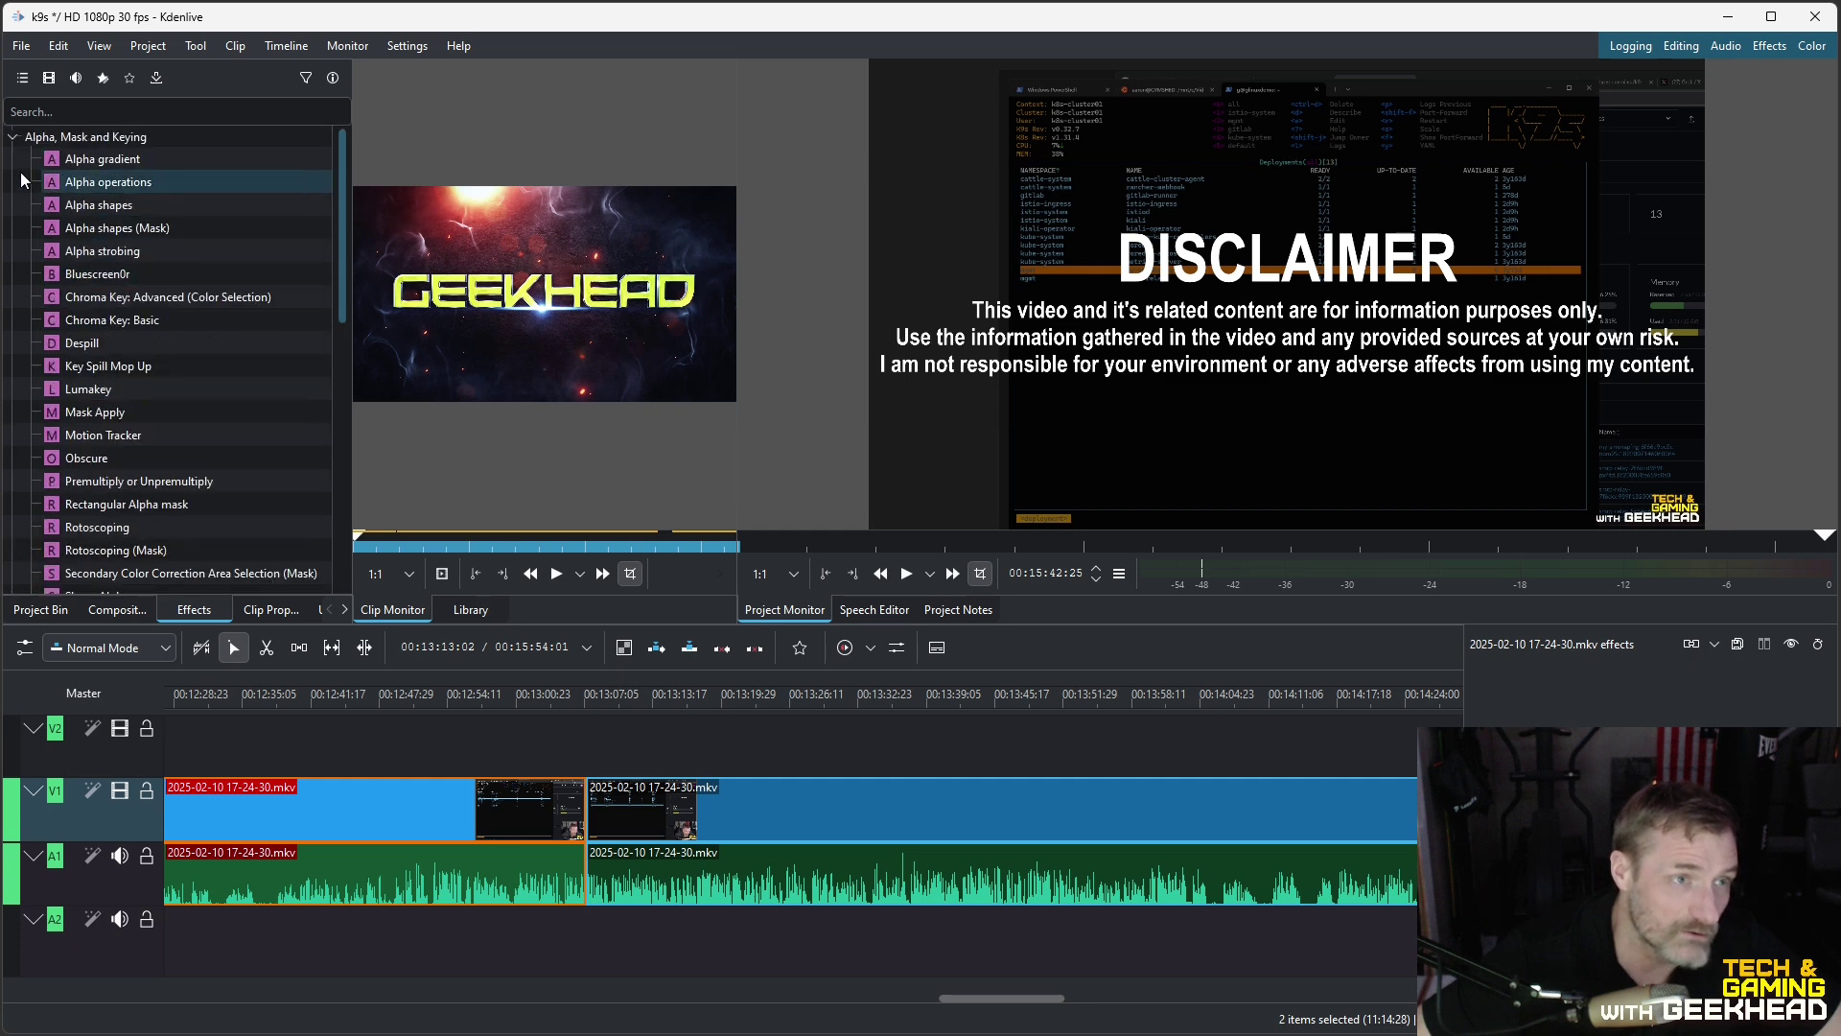
click(13, 140)
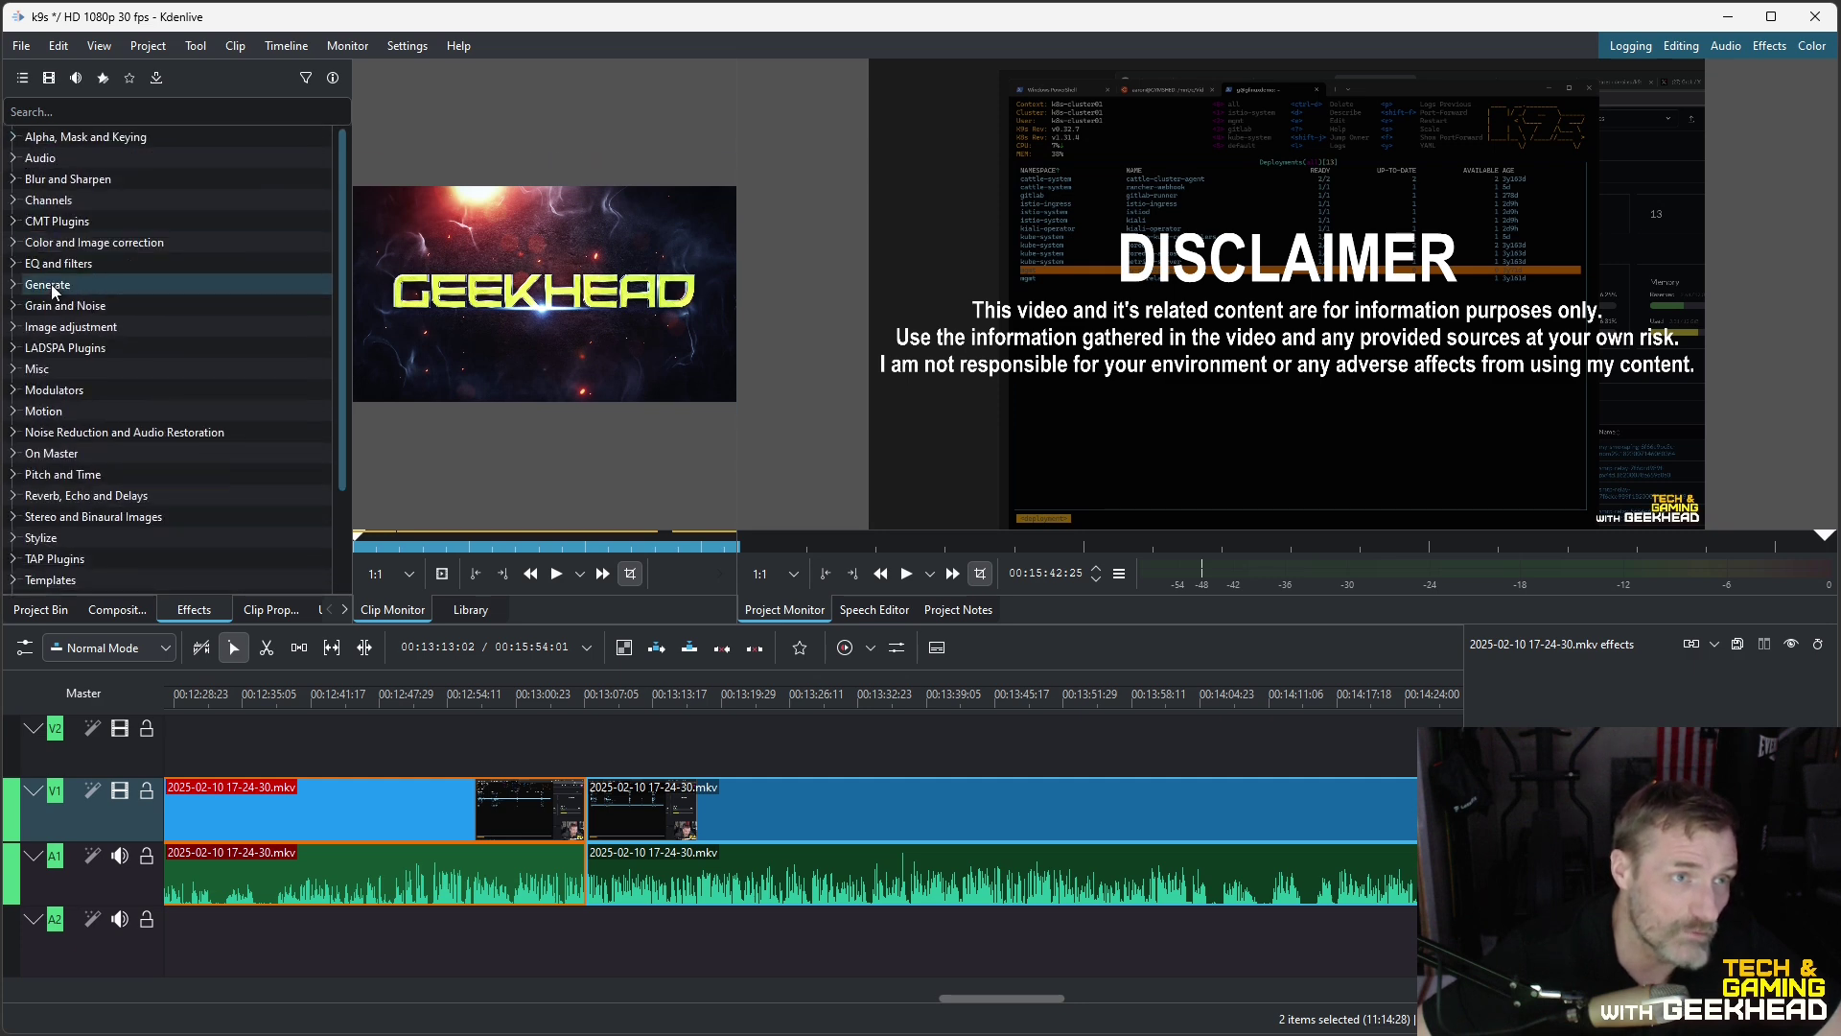
click(13, 159)
click(14, 159)
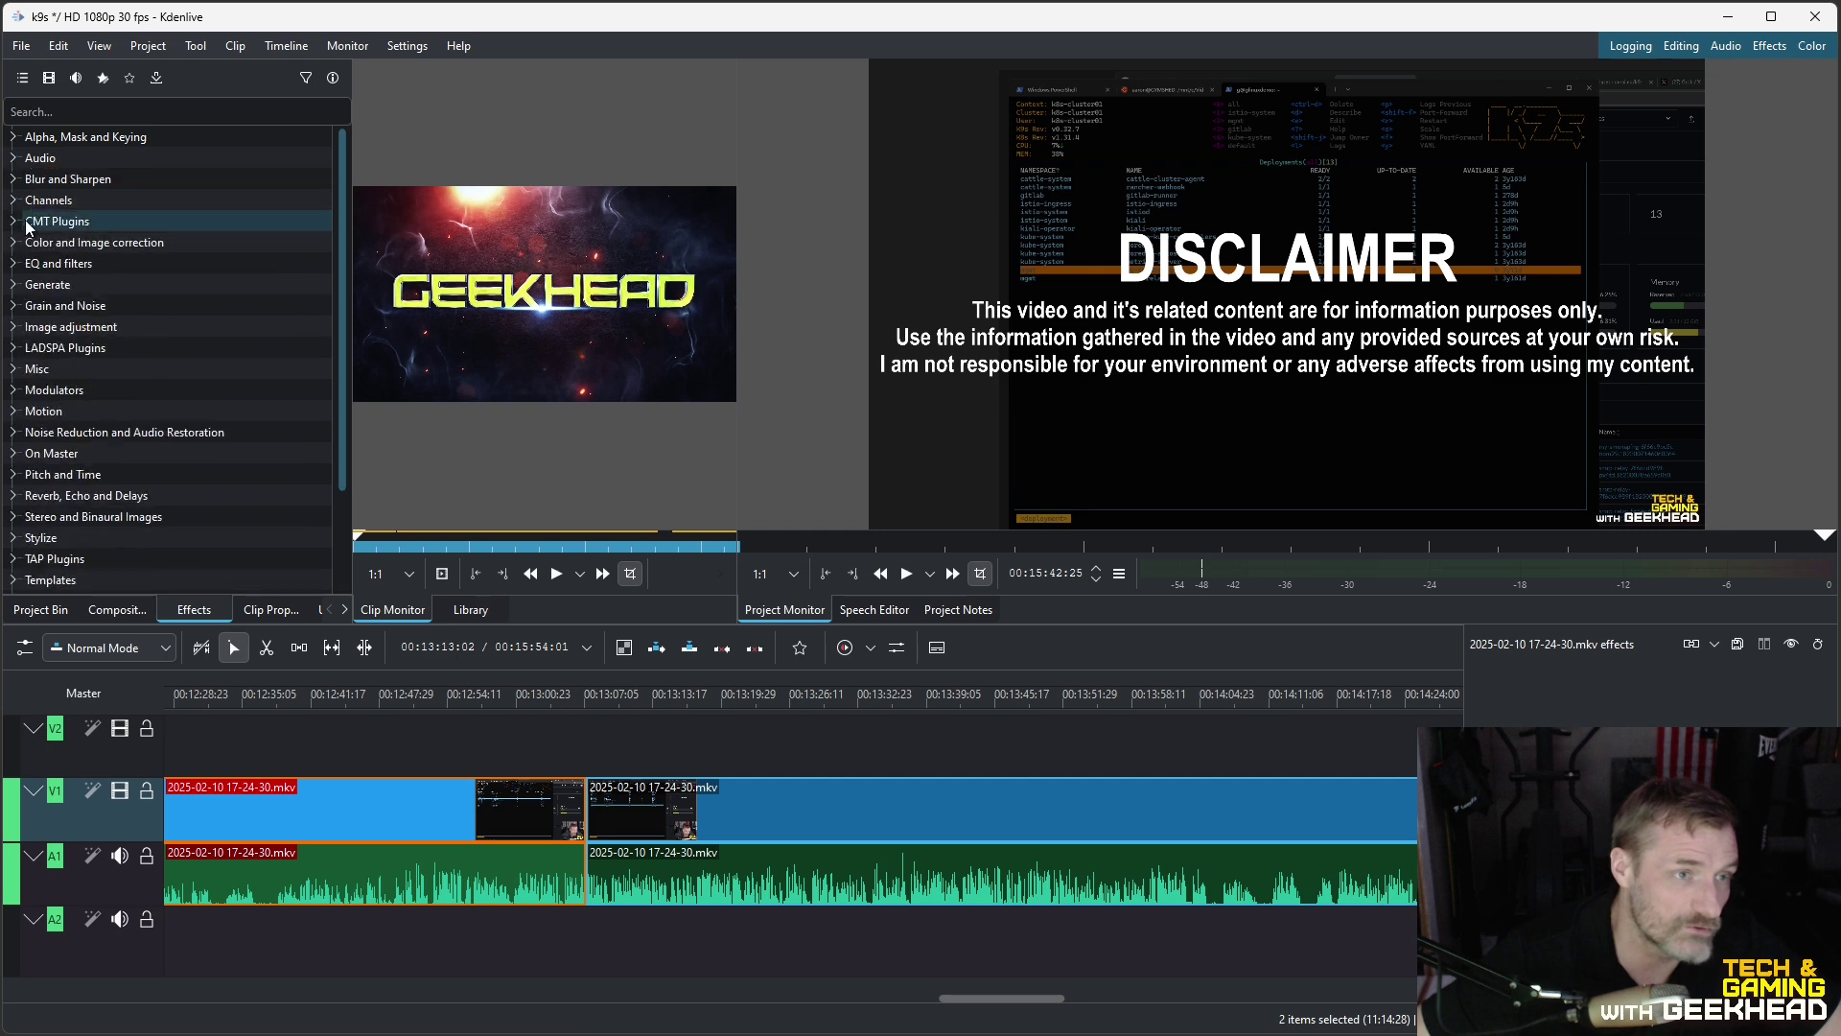
scroll(43, 316, down, 2)
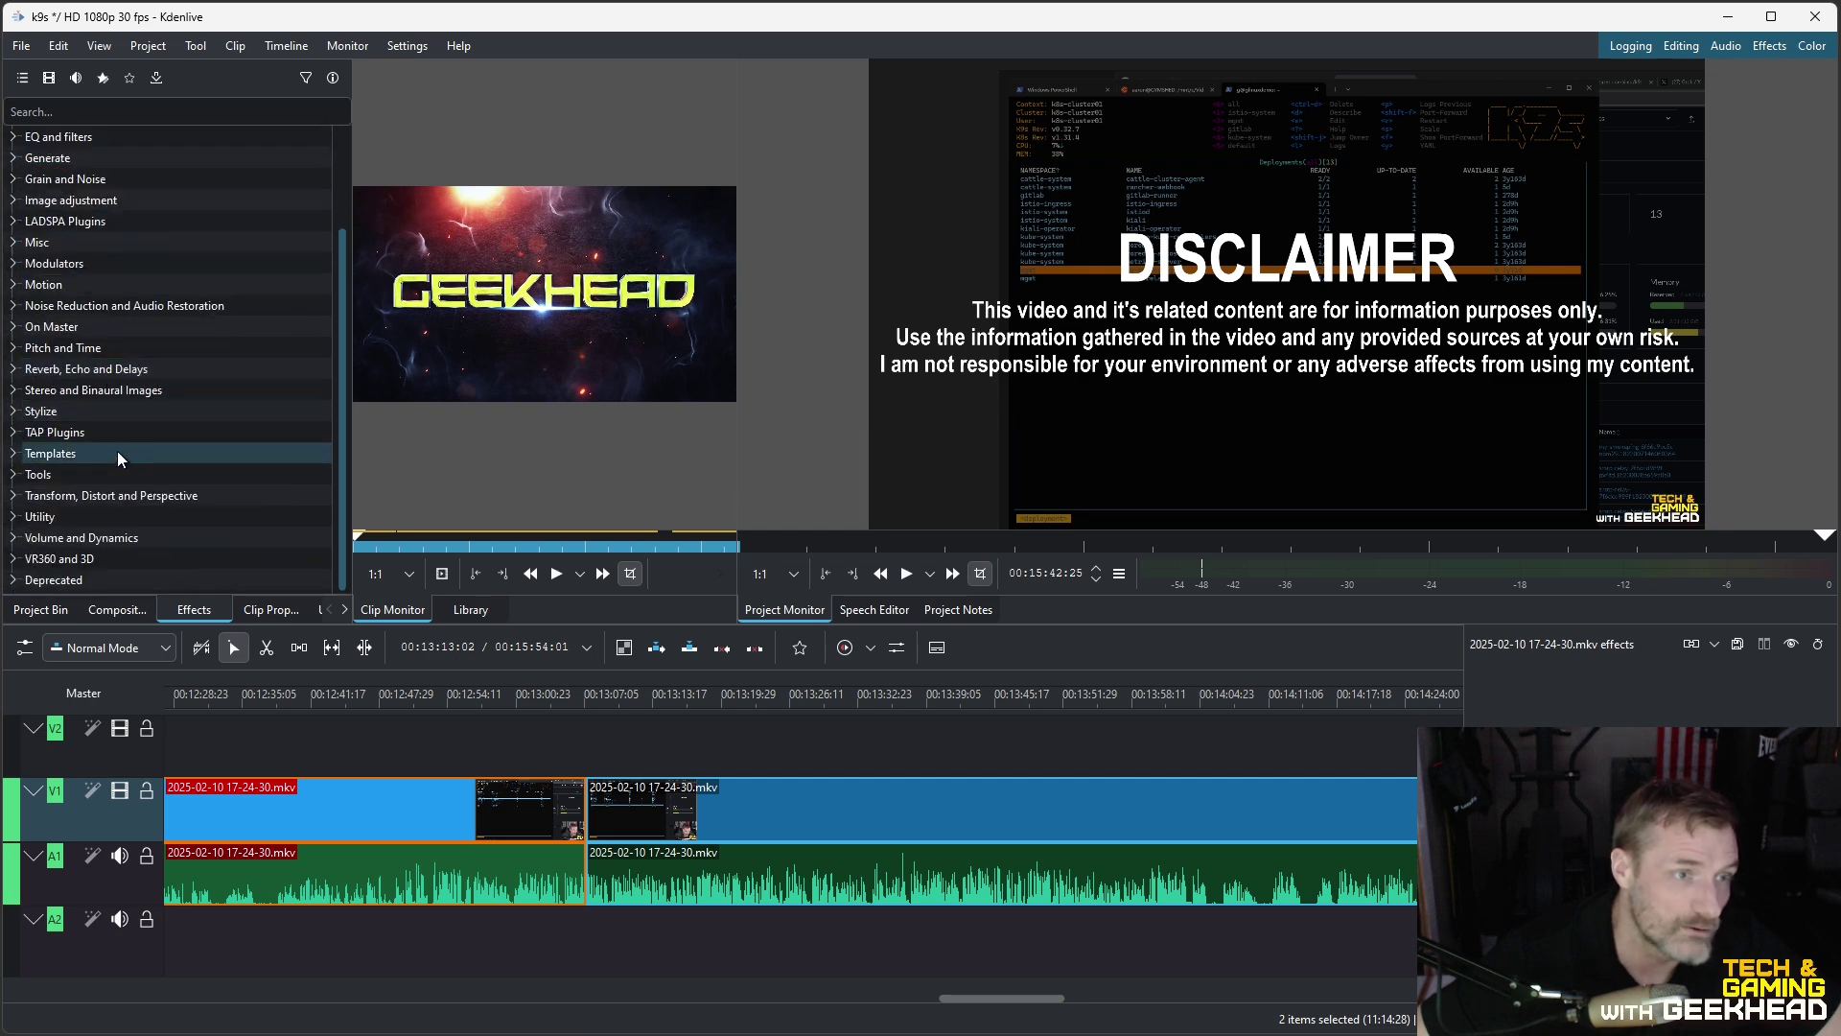
click(14, 287)
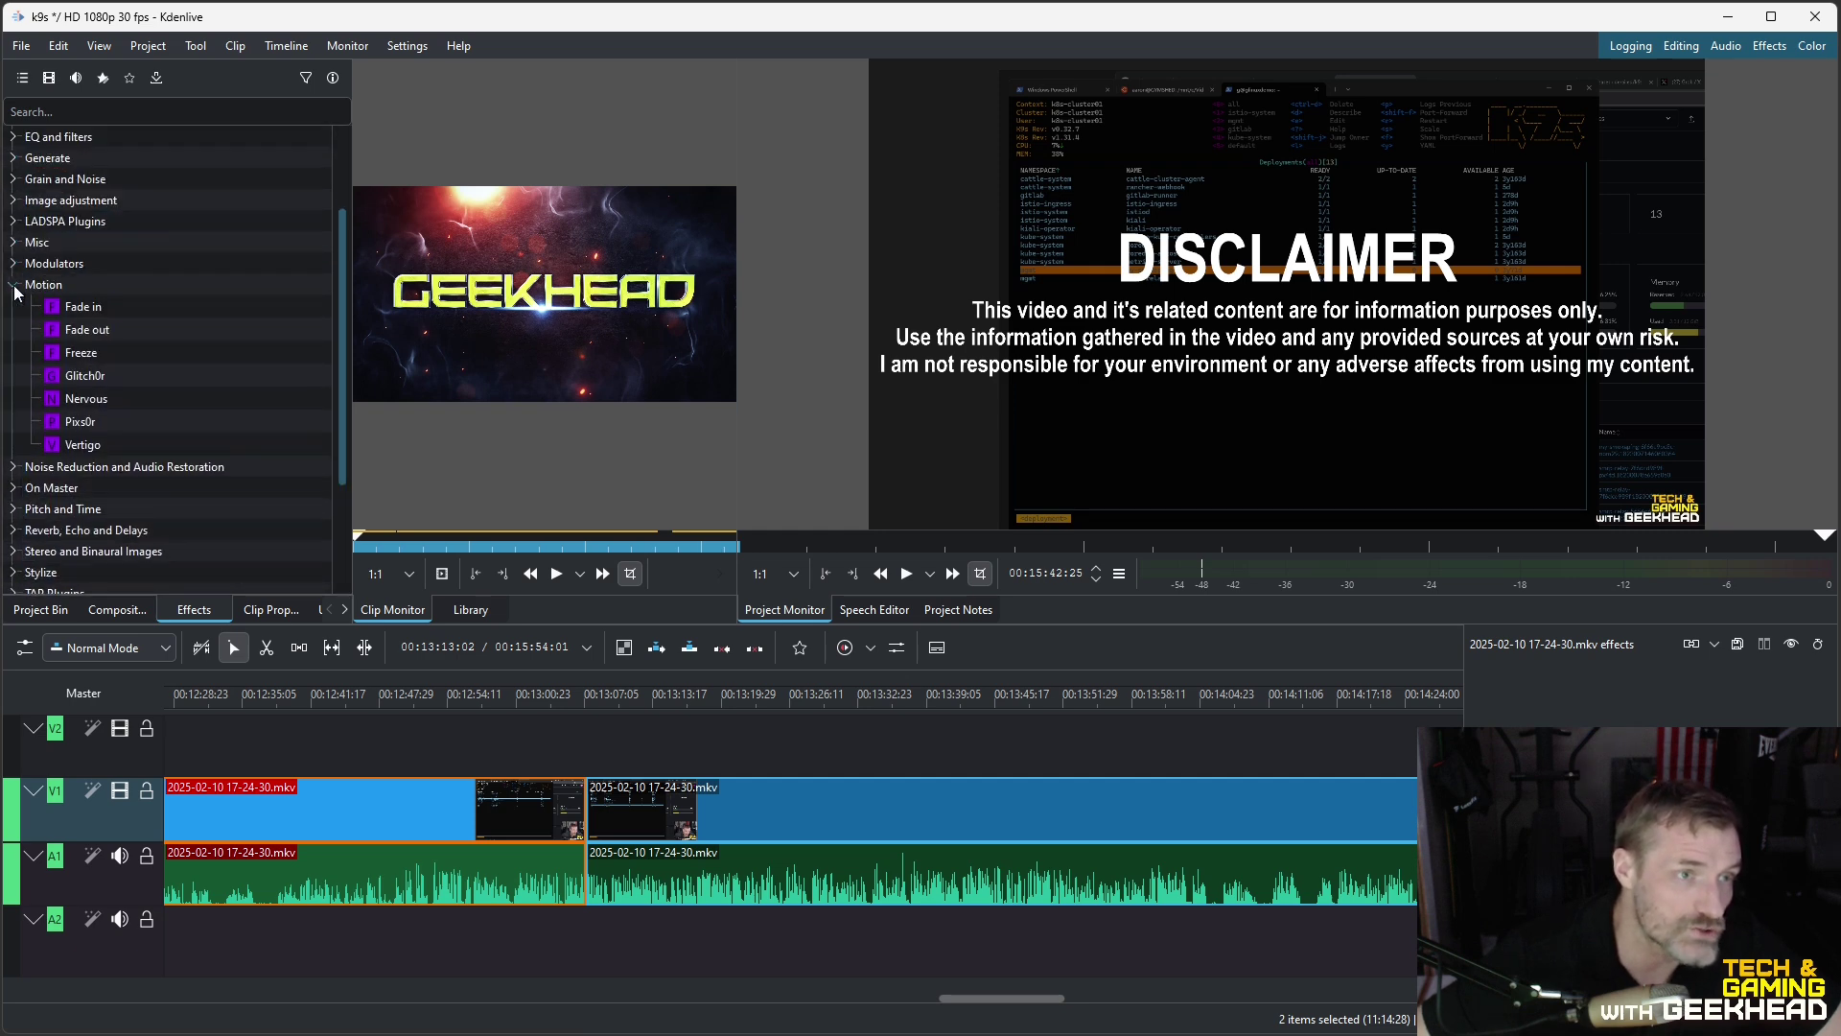
click(81, 305)
Step: Apply the Fade in effect to the second video clip near 13:07
click(590, 829)
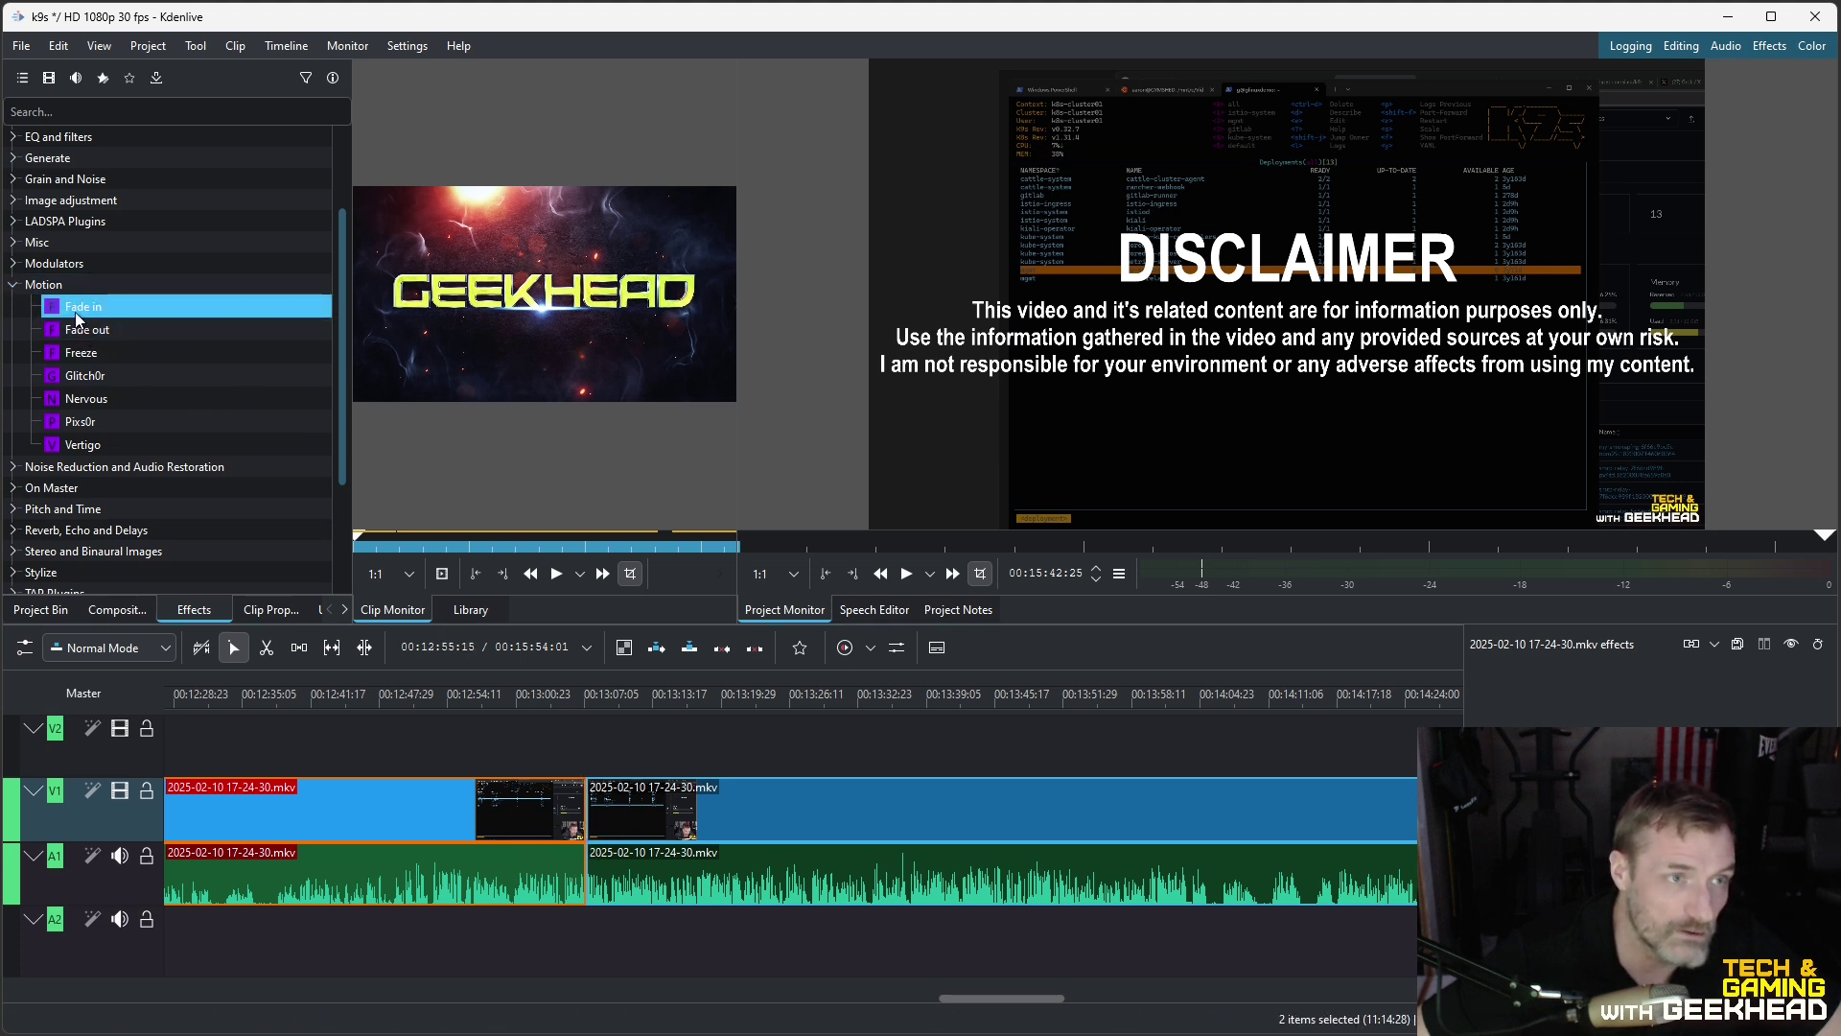
drag(76, 320, 598, 819)
click(596, 810)
Step: Play from the clip's start to preview the fade, then scrub back to its black start
click(574, 727)
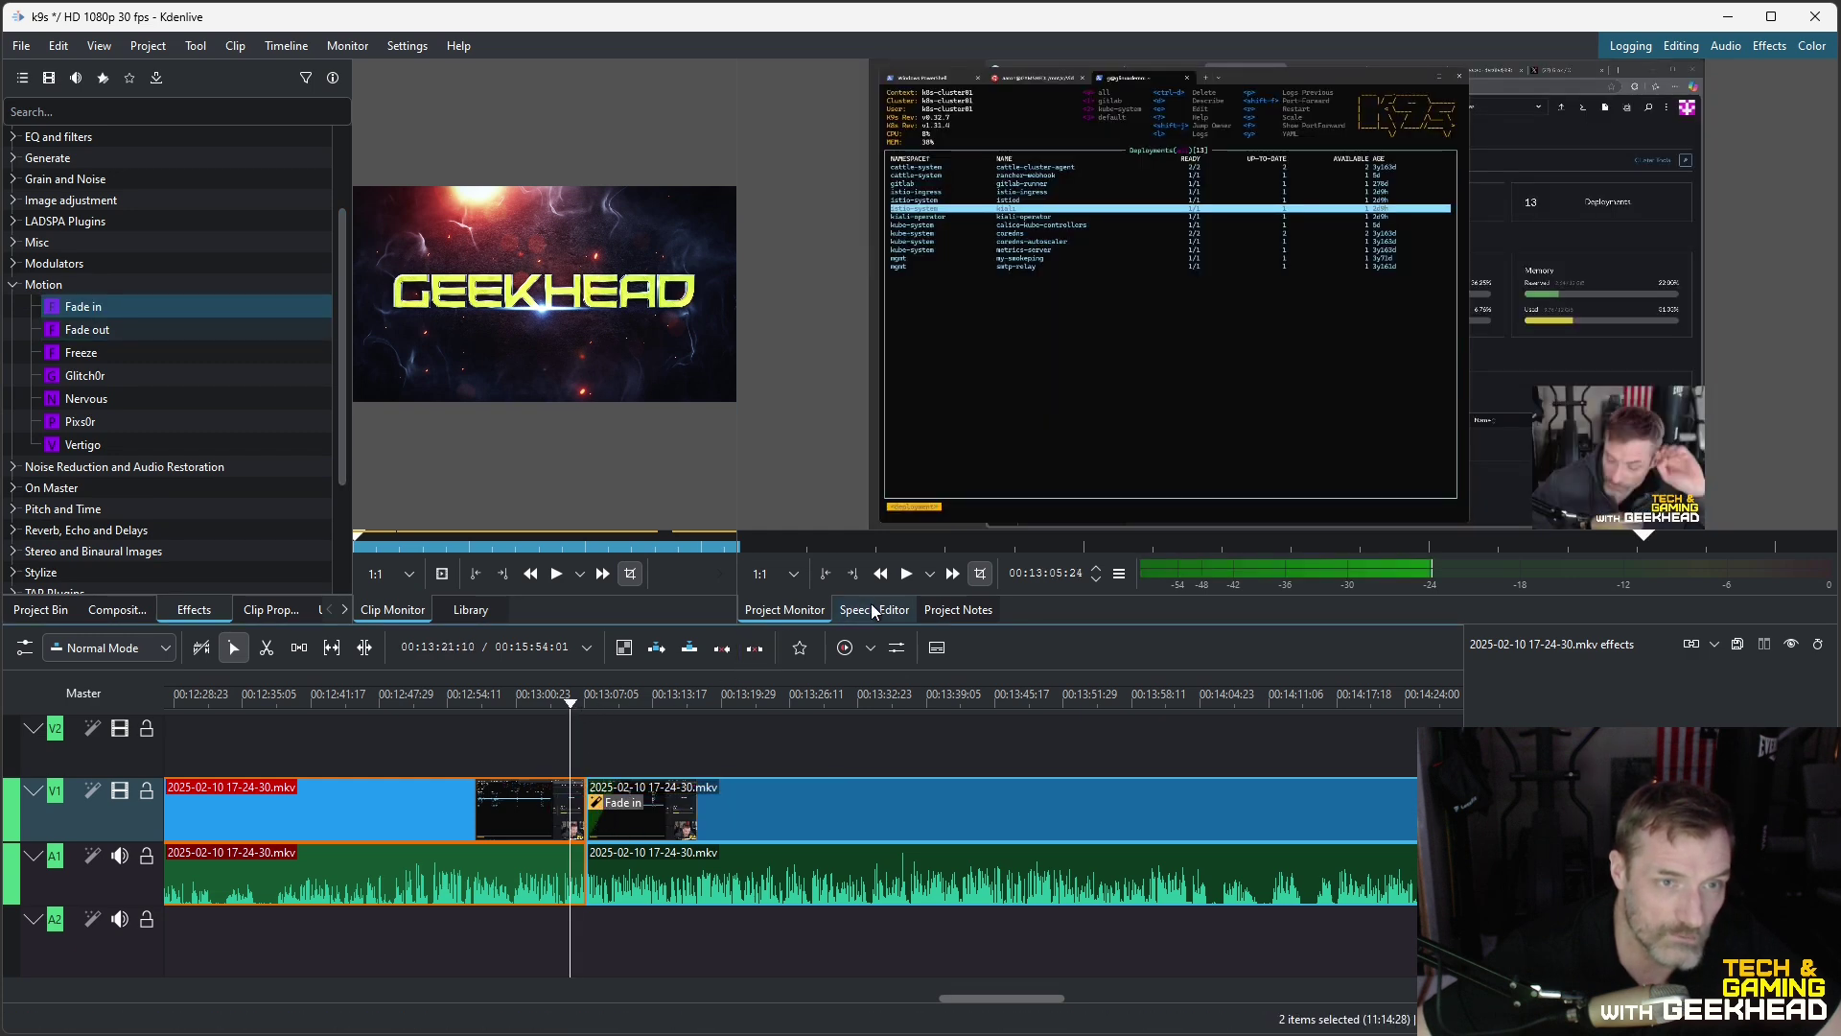
click(906, 573)
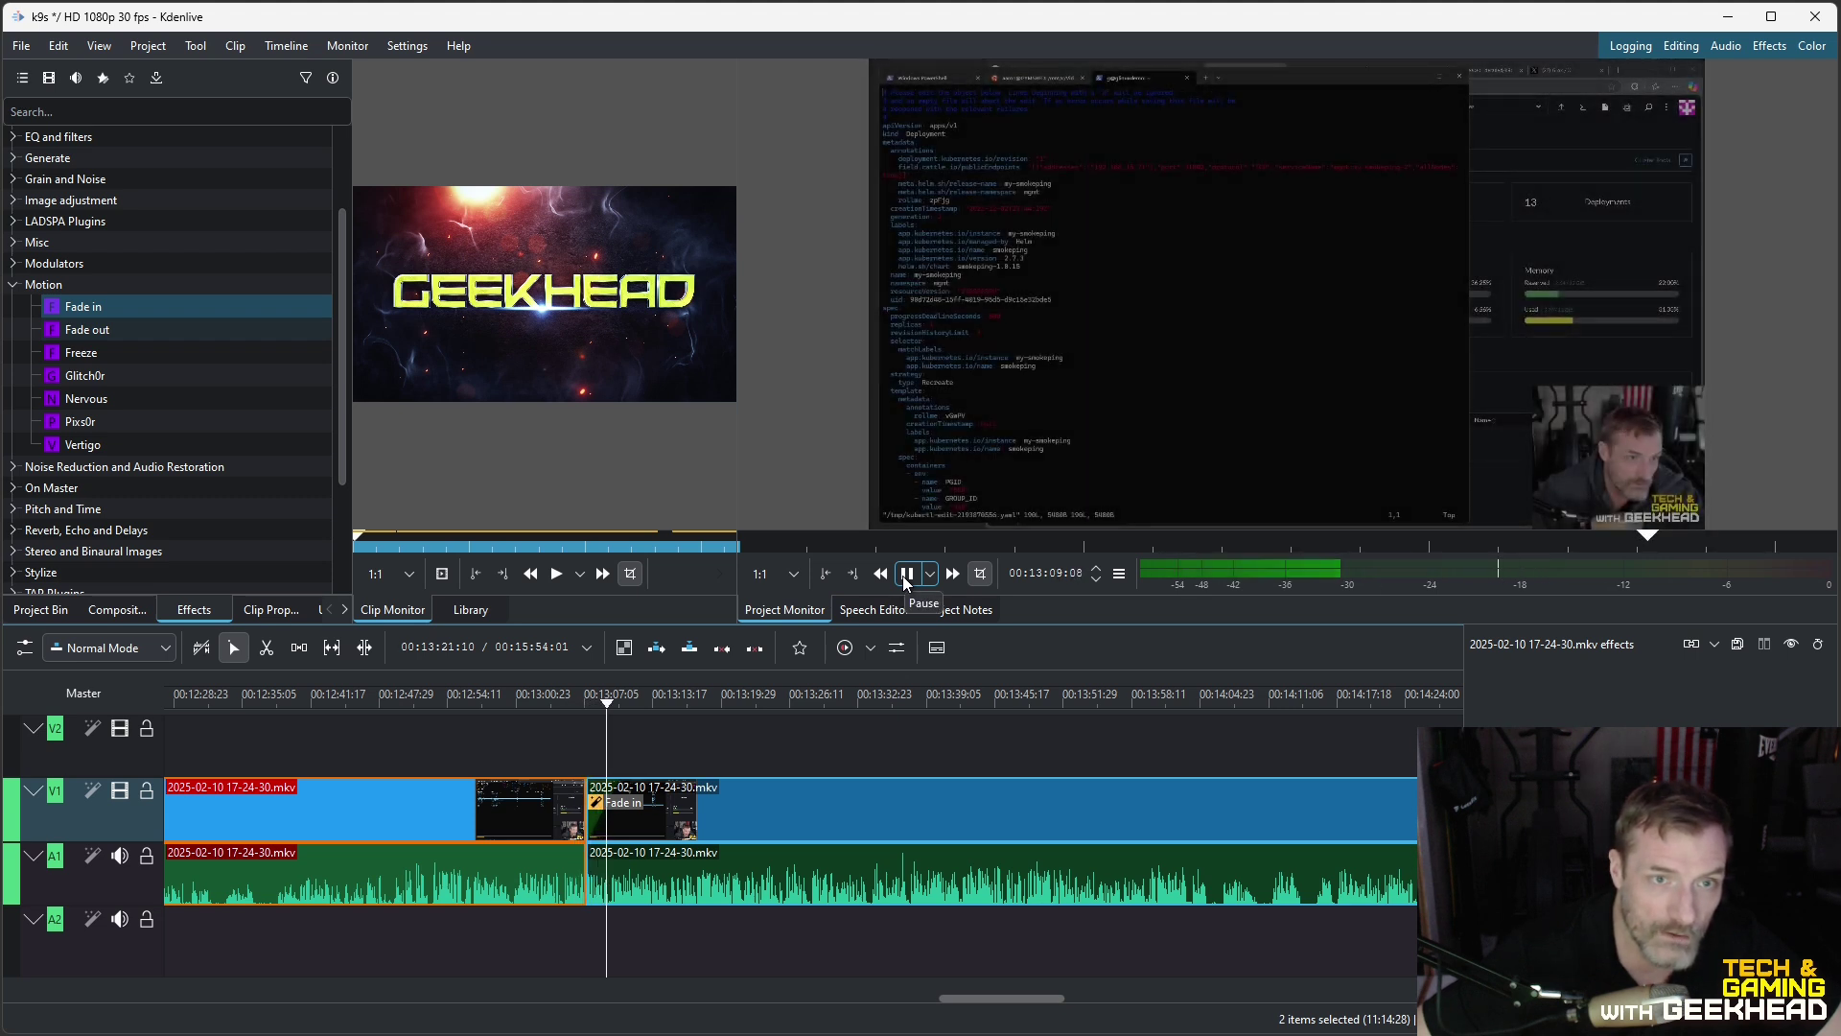
click(906, 573)
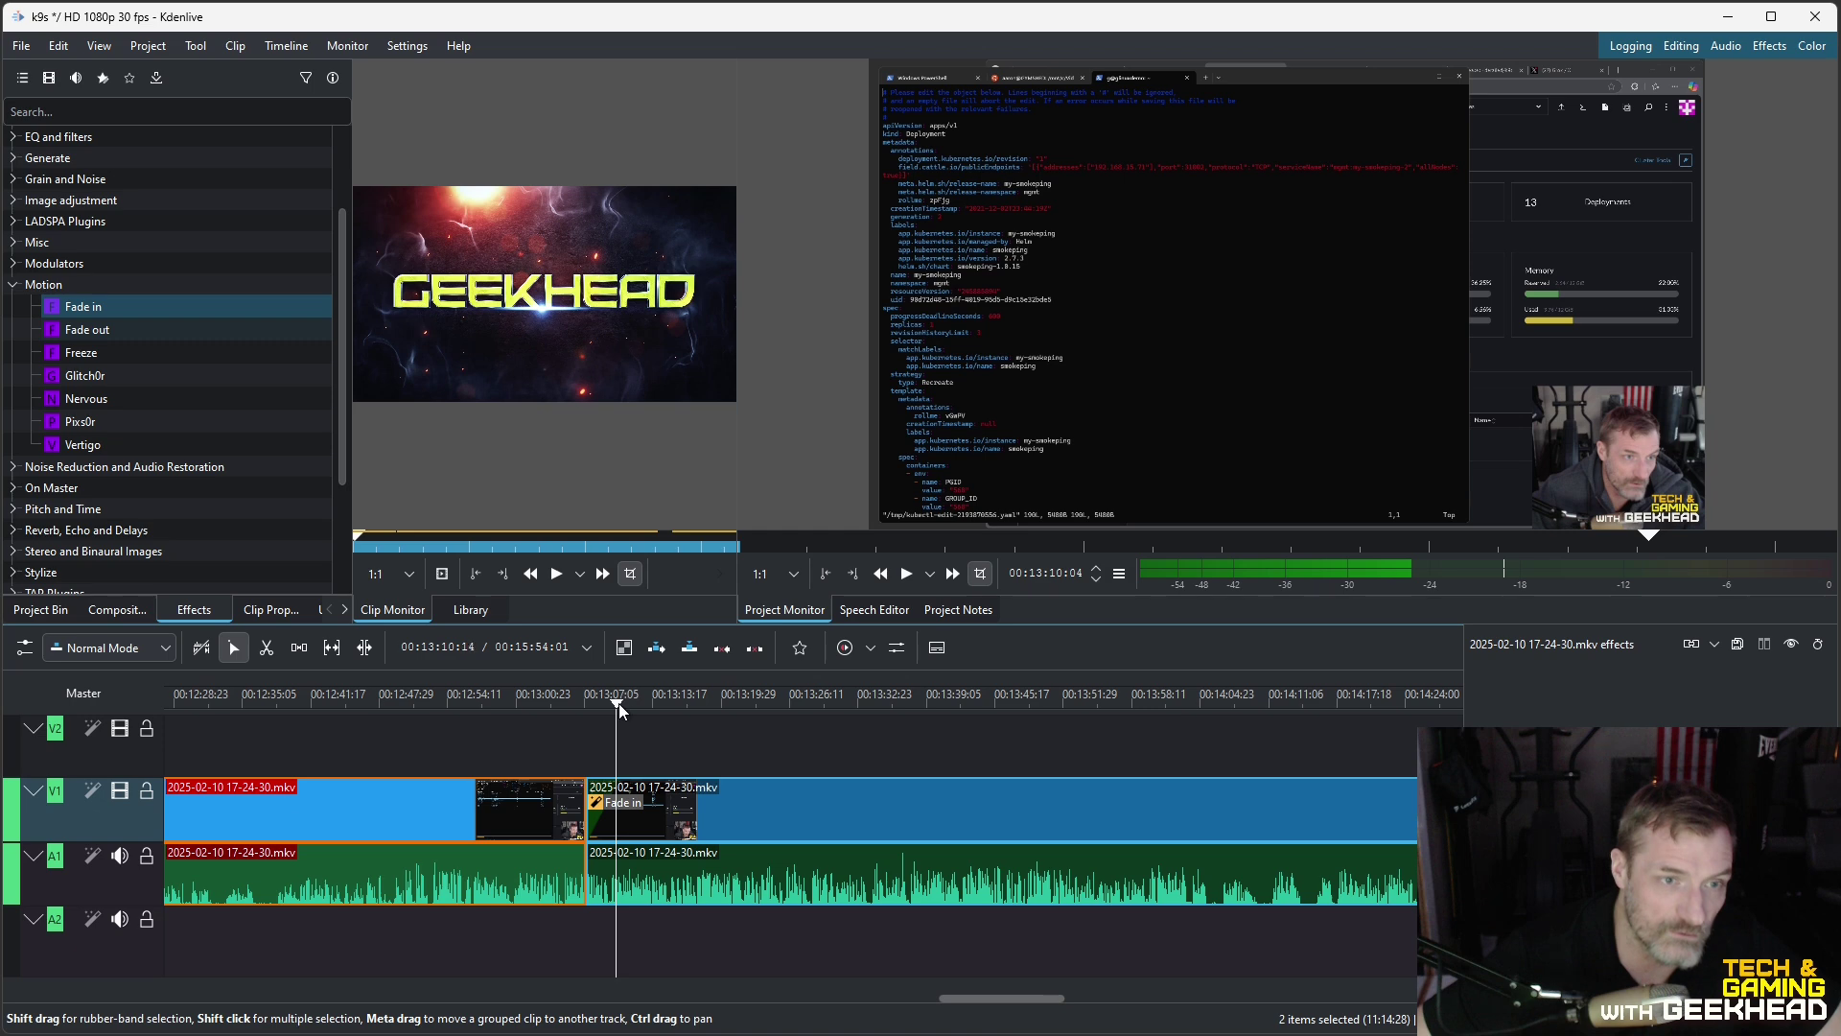
drag(617, 708, 575, 707)
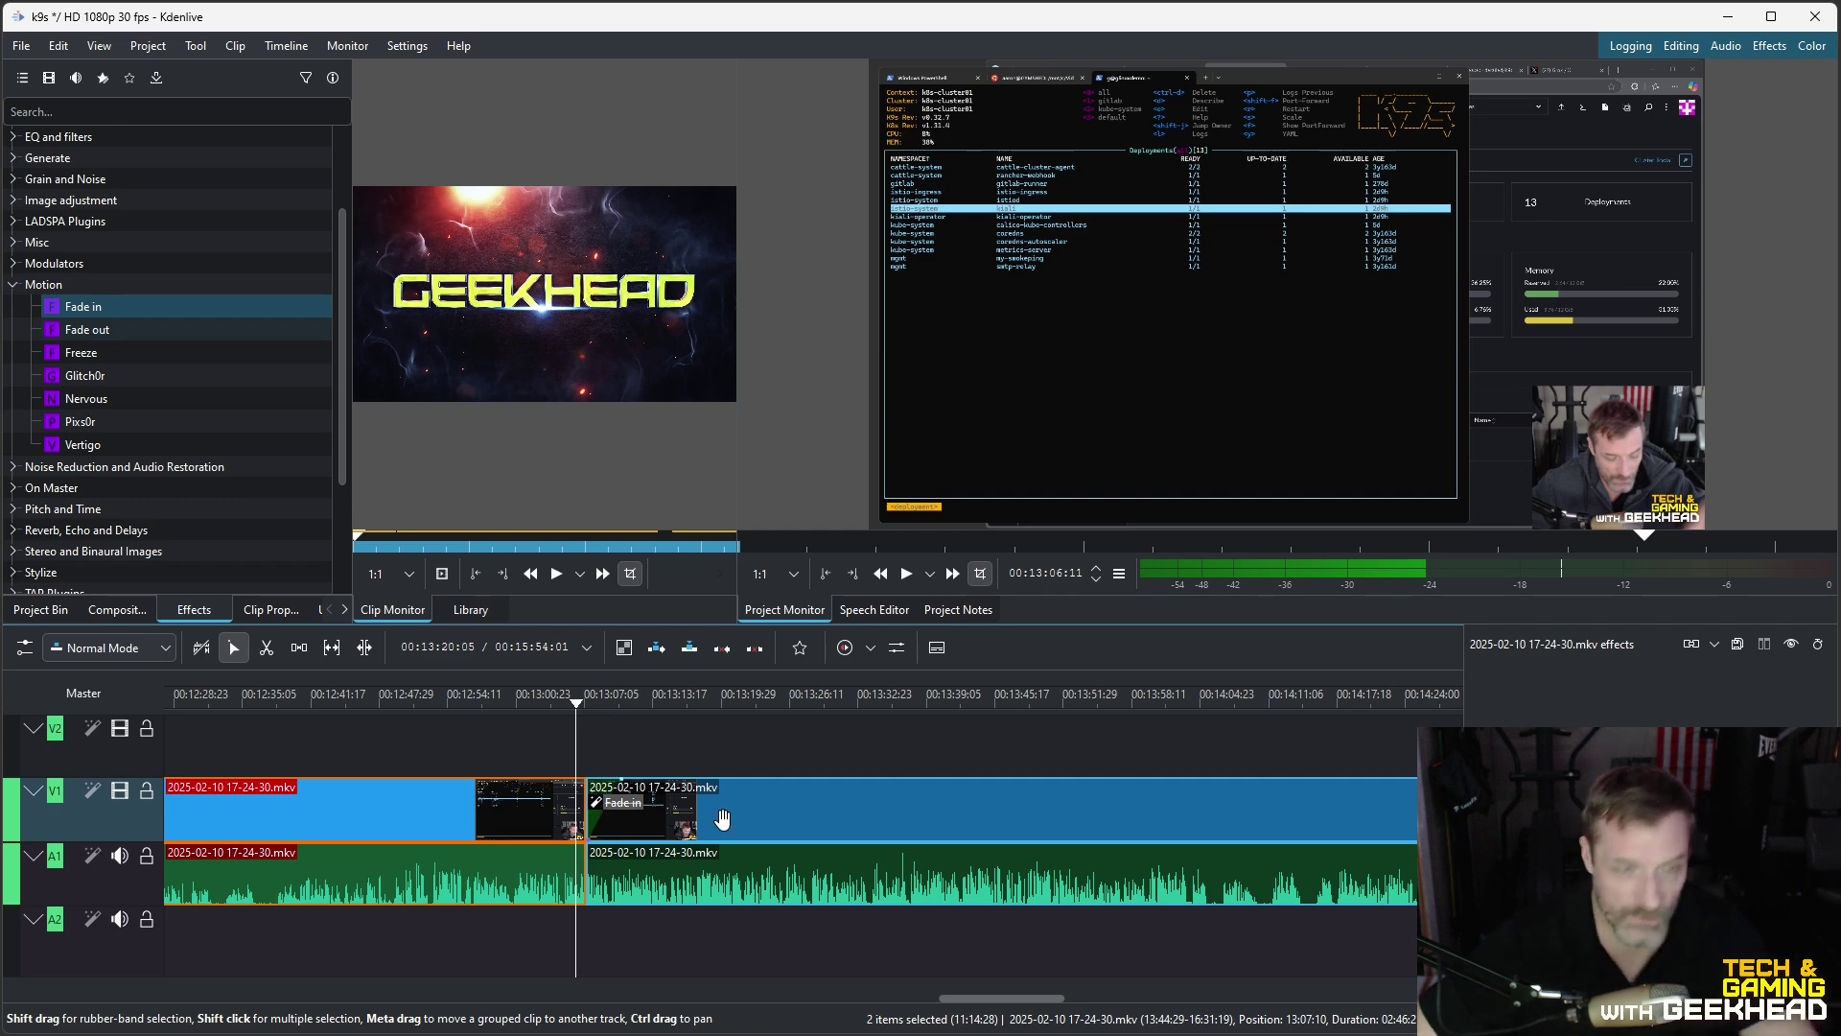
Step: Restore the accidentally deleted clip, then strip its Fade in effect with Delete Effects
key(Delete)
key(ctrl+z)
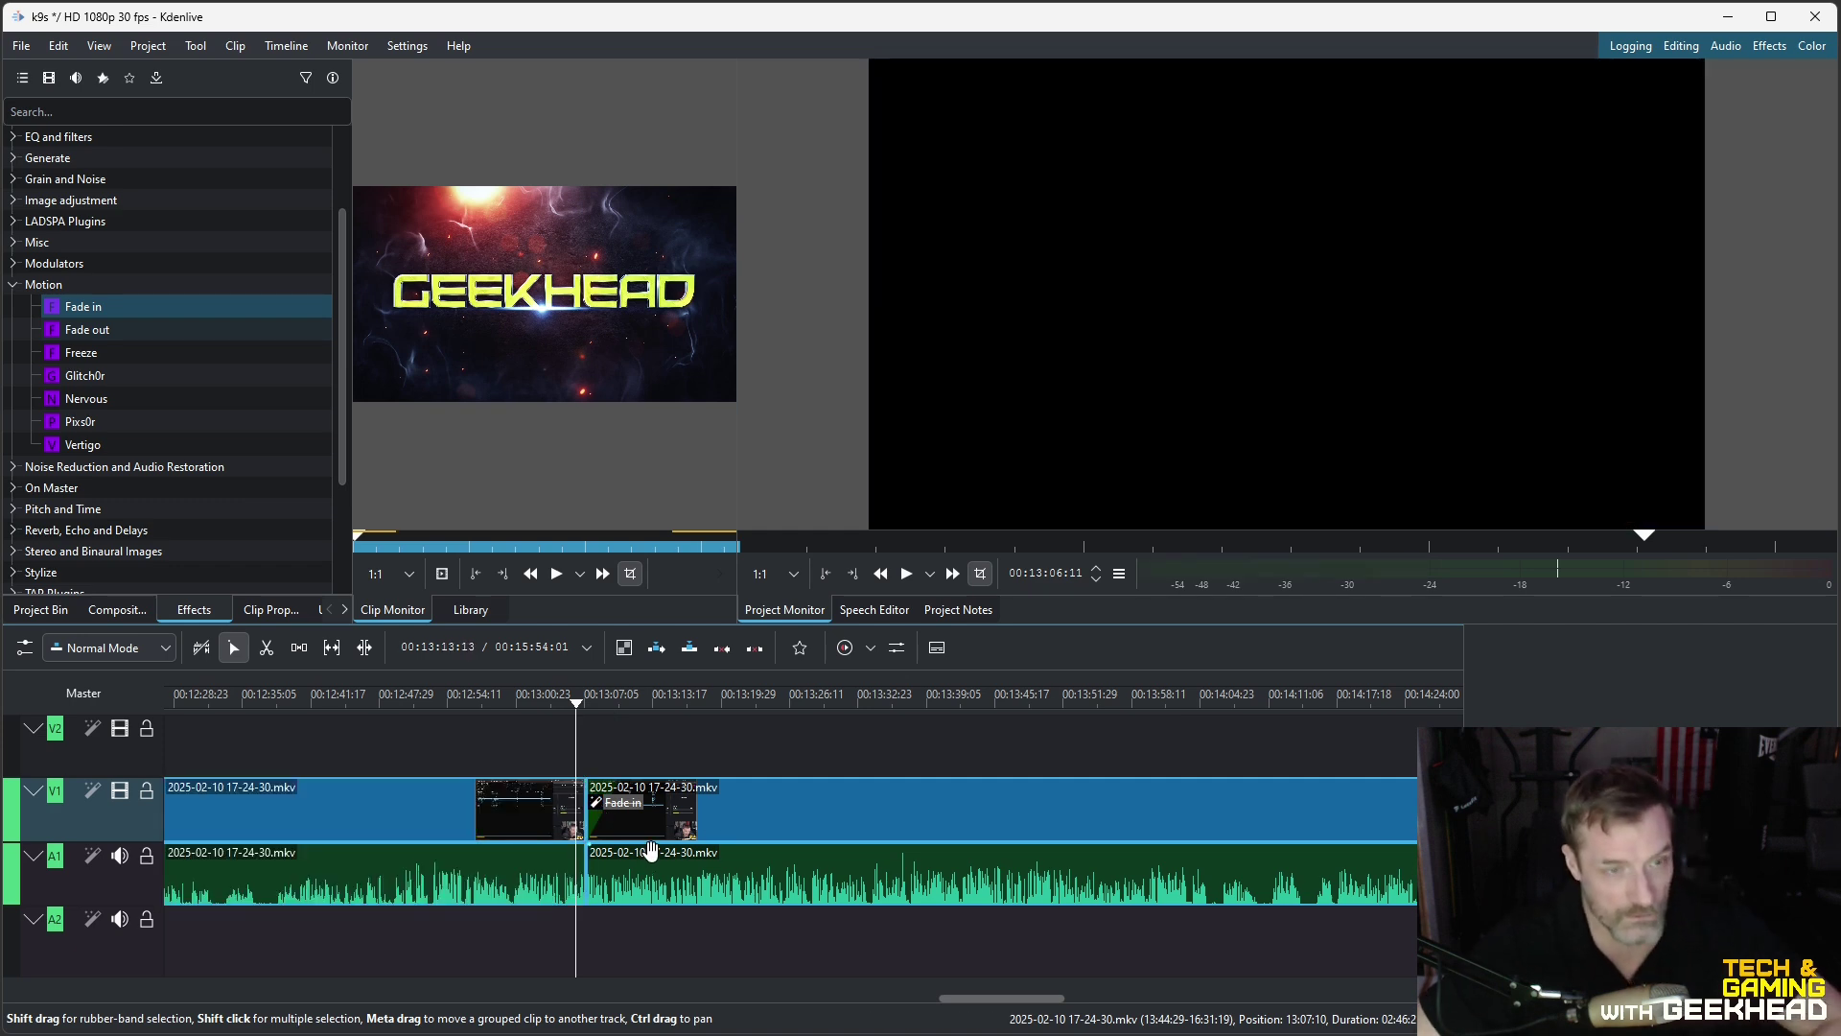
right_click(598, 806)
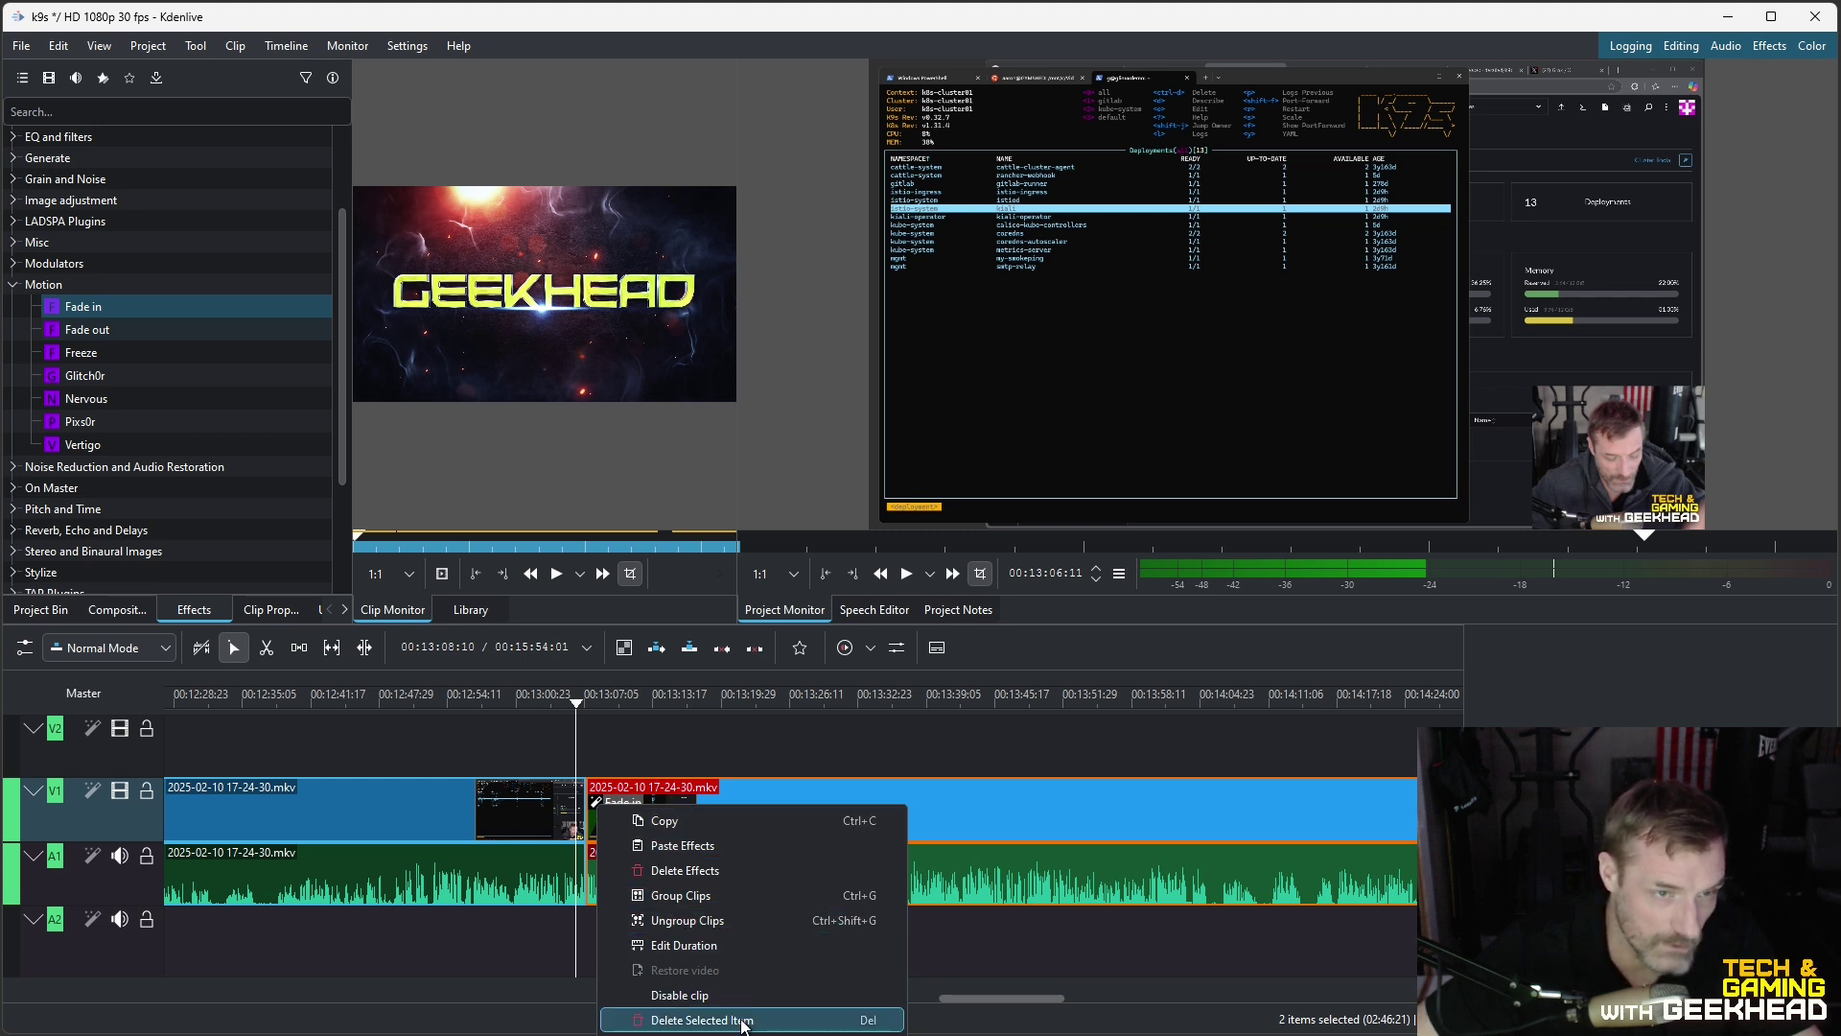
click(682, 870)
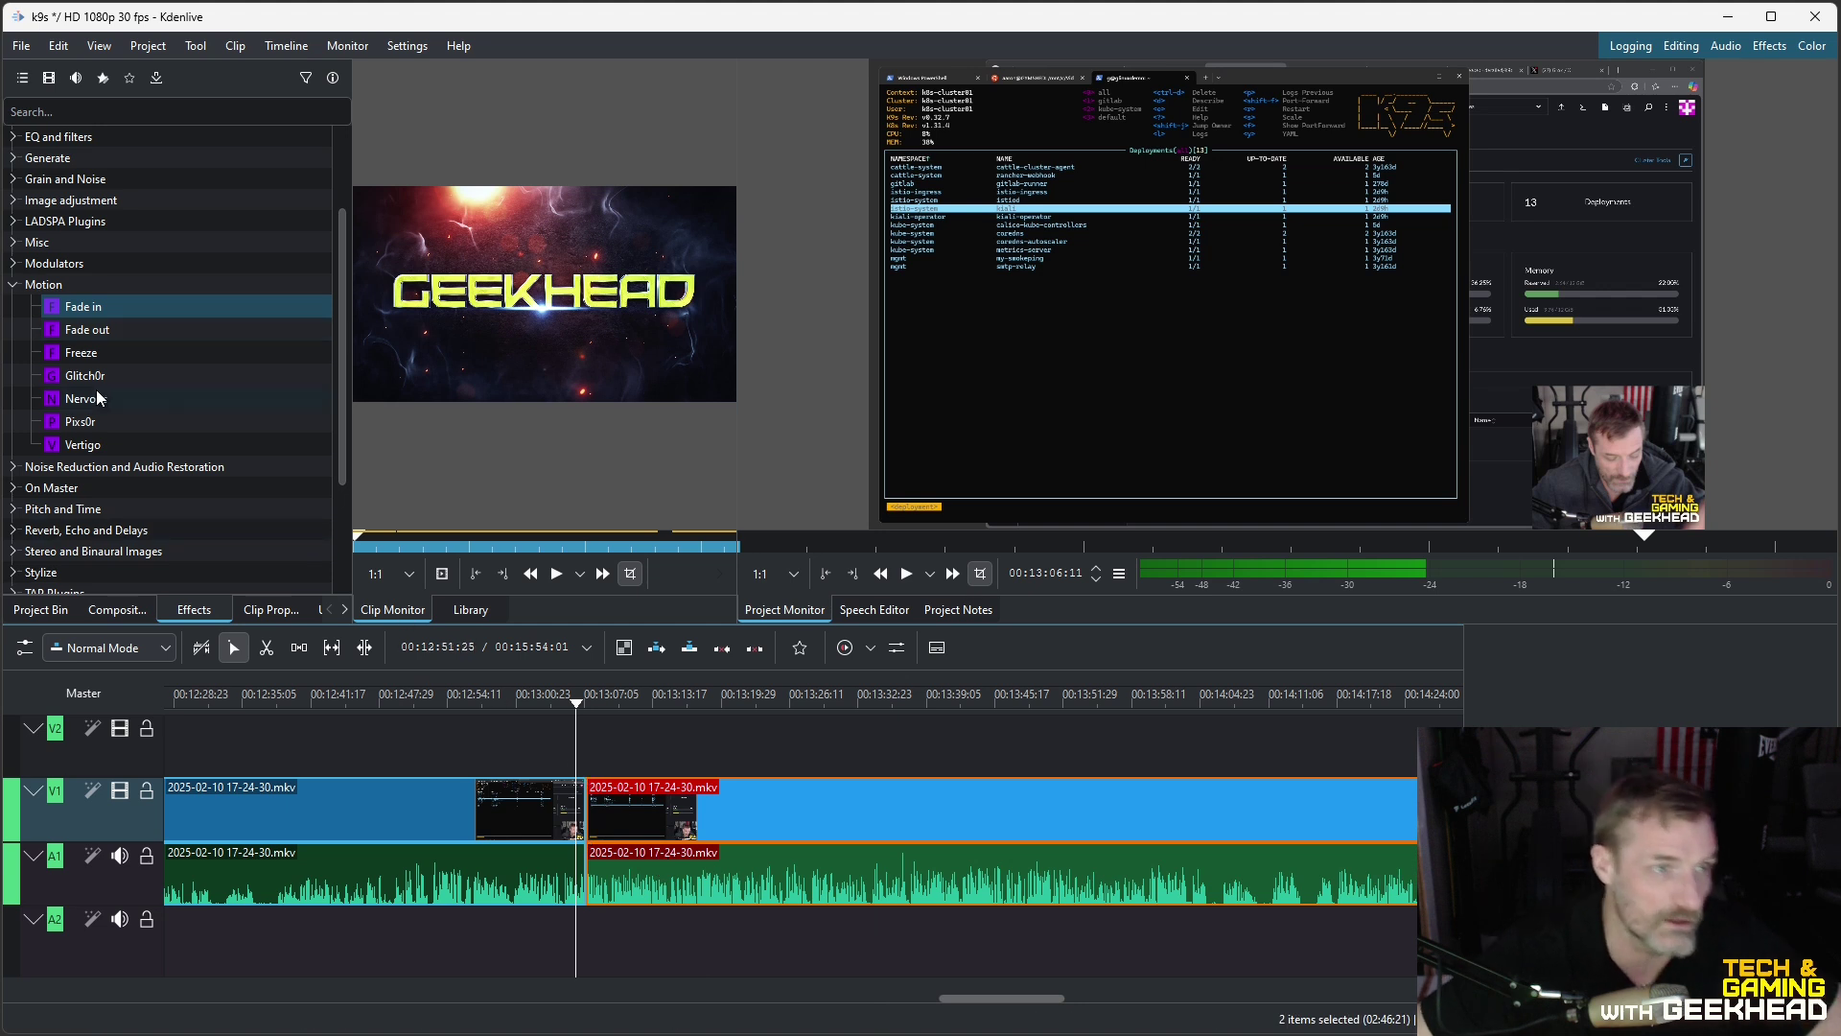
Step: Scroll the Effects panel and expand the Utility and Transform, Distort and Perspective categories
scroll(100, 474, down, 1)
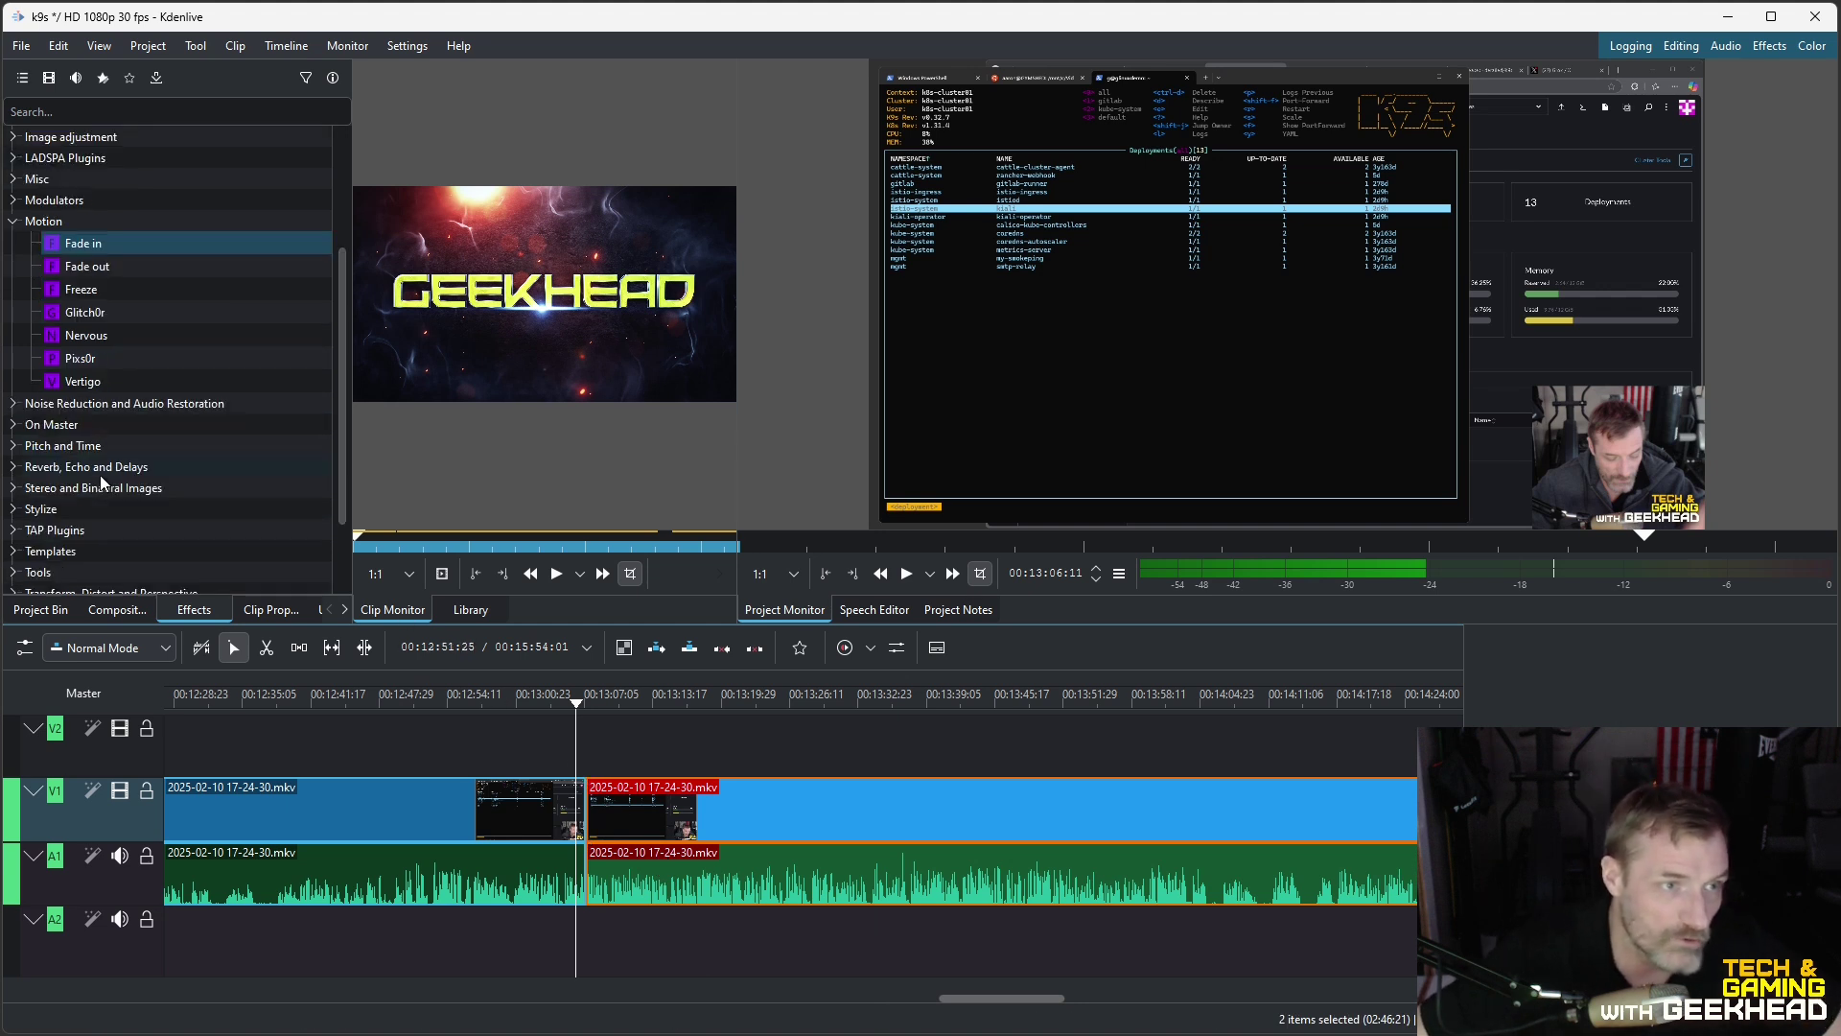
scroll(115, 485, down, 1)
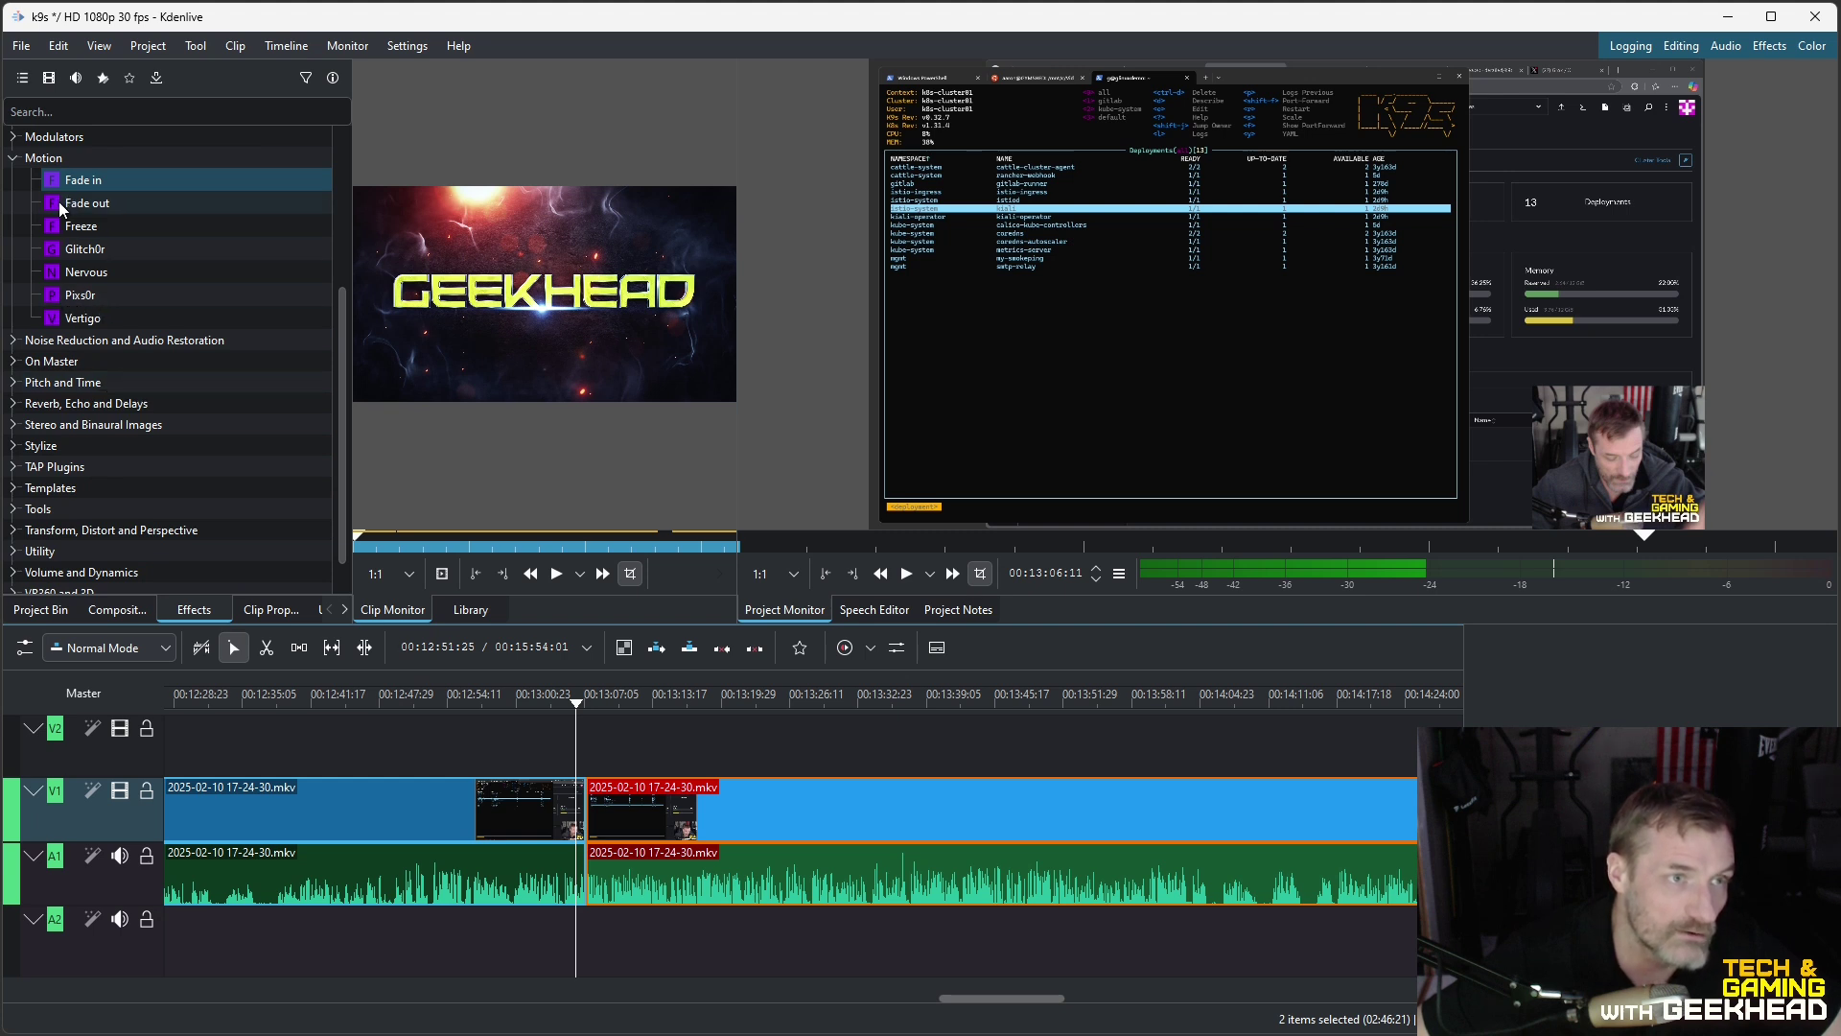
scroll(57, 460, down, 1)
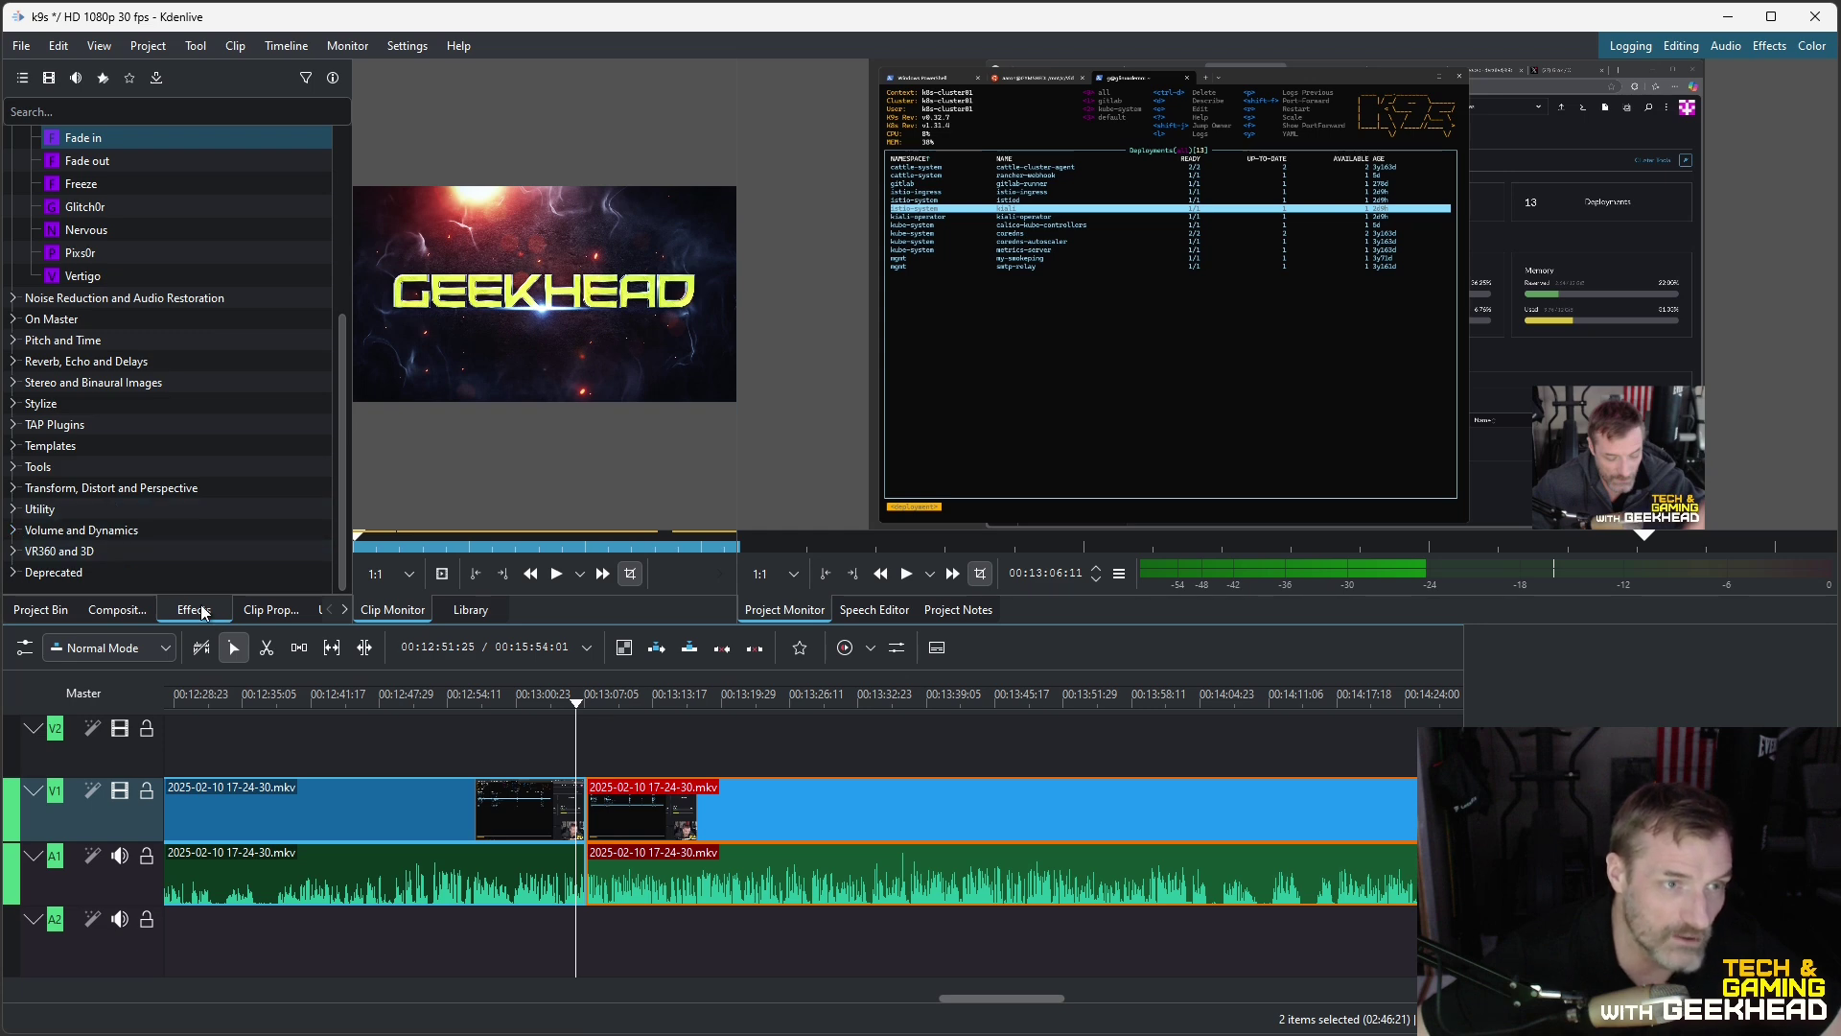
click(15, 509)
scroll(23, 499, down, 3)
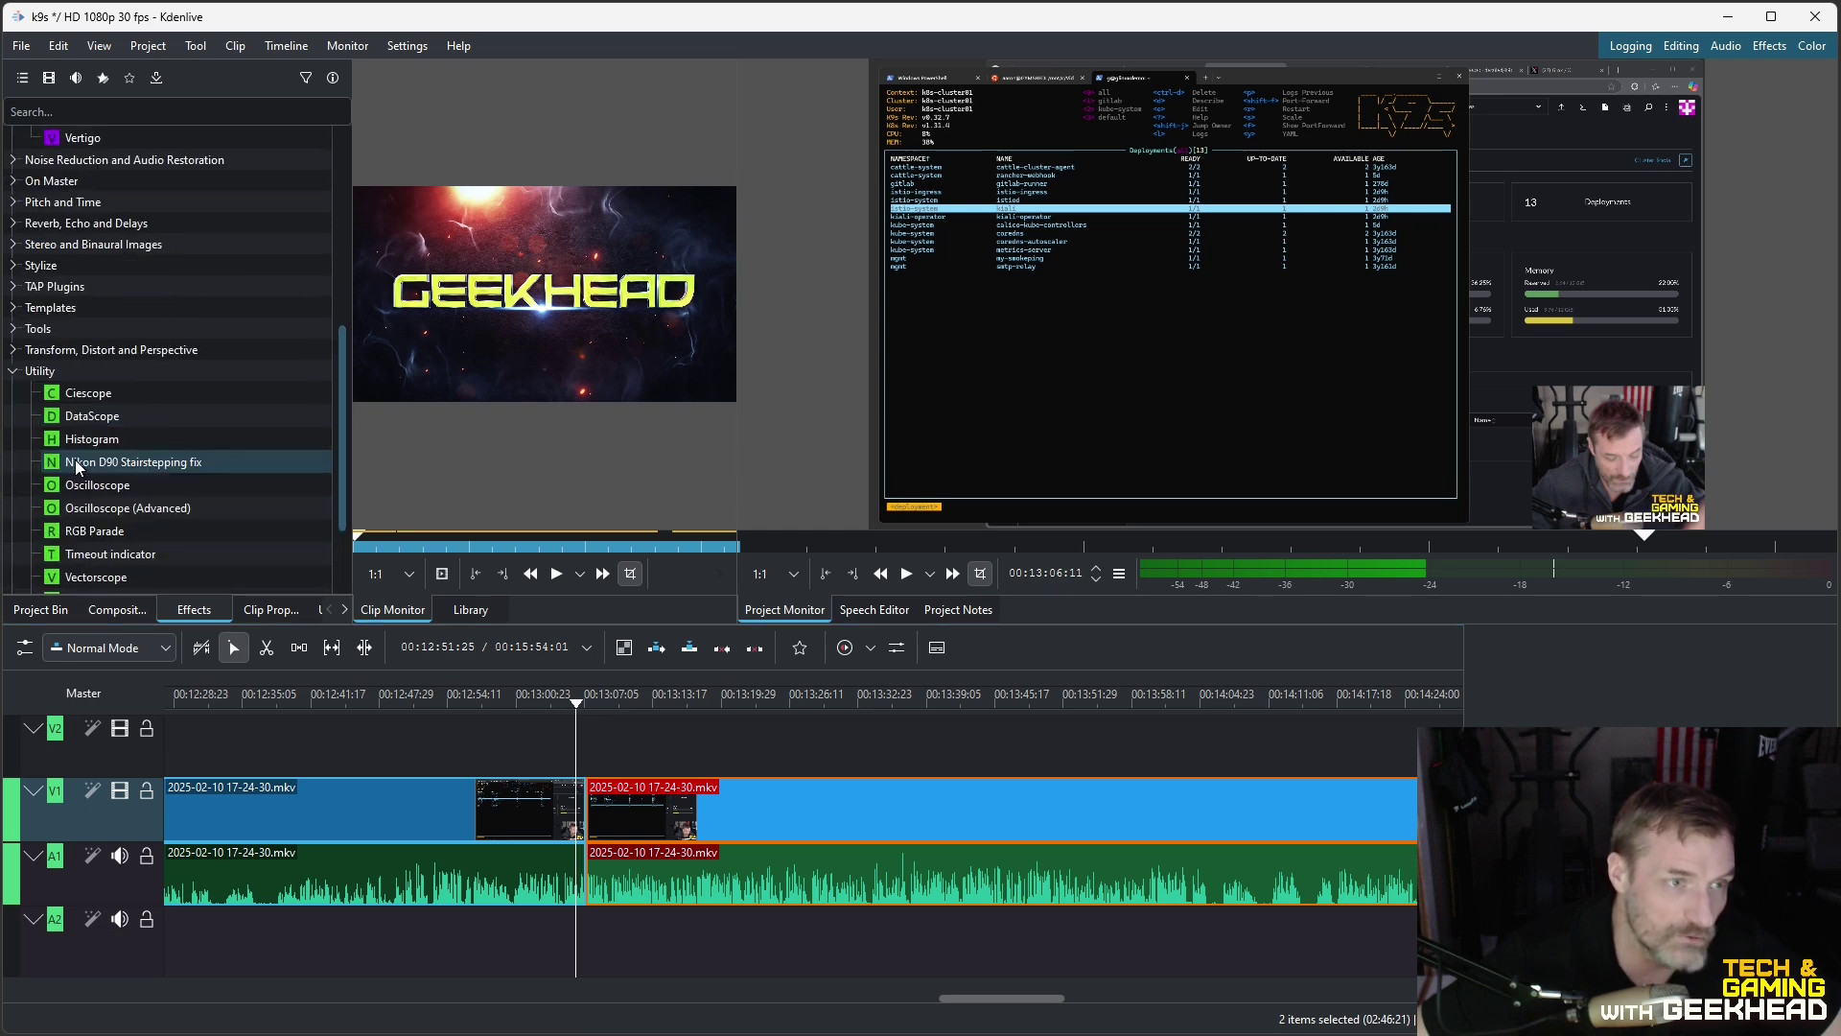
click(15, 351)
Step: Expand Stereo and Binaural Images to browse it, then collapse it again
scroll(81, 367, down, 3)
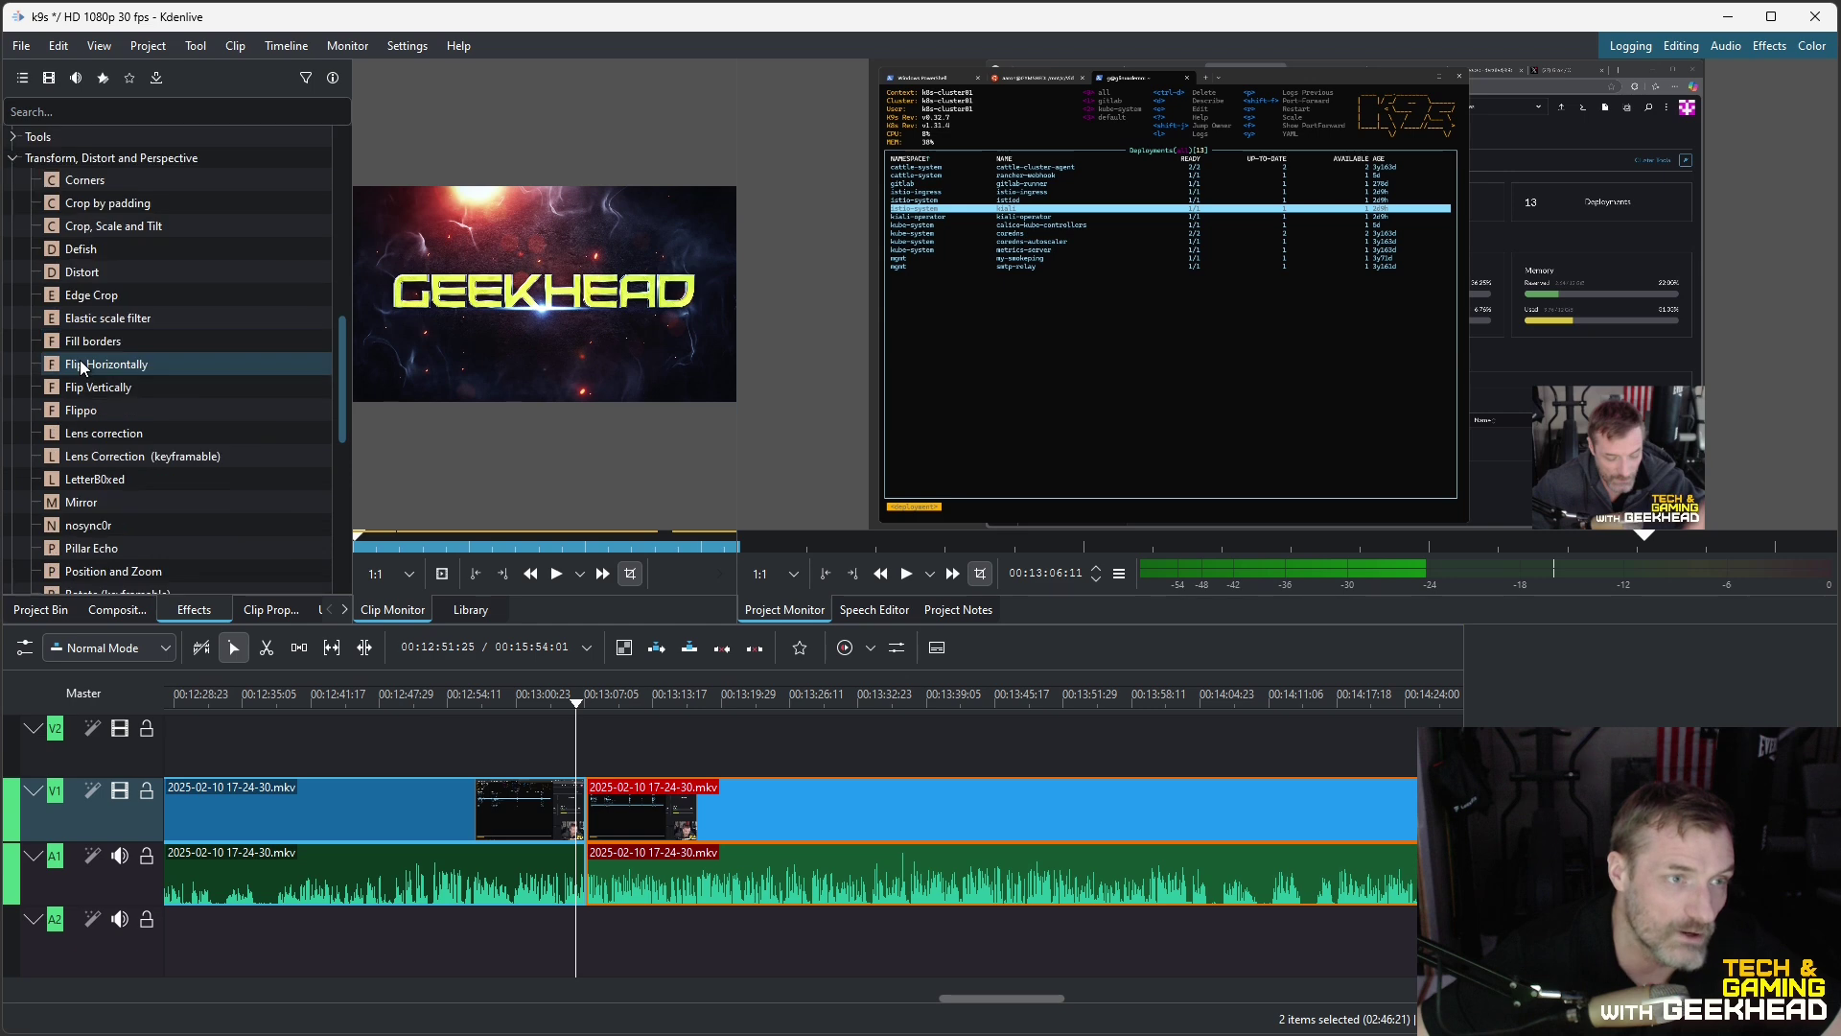
scroll(81, 368, down, 3)
scroll(144, 432, up, 7)
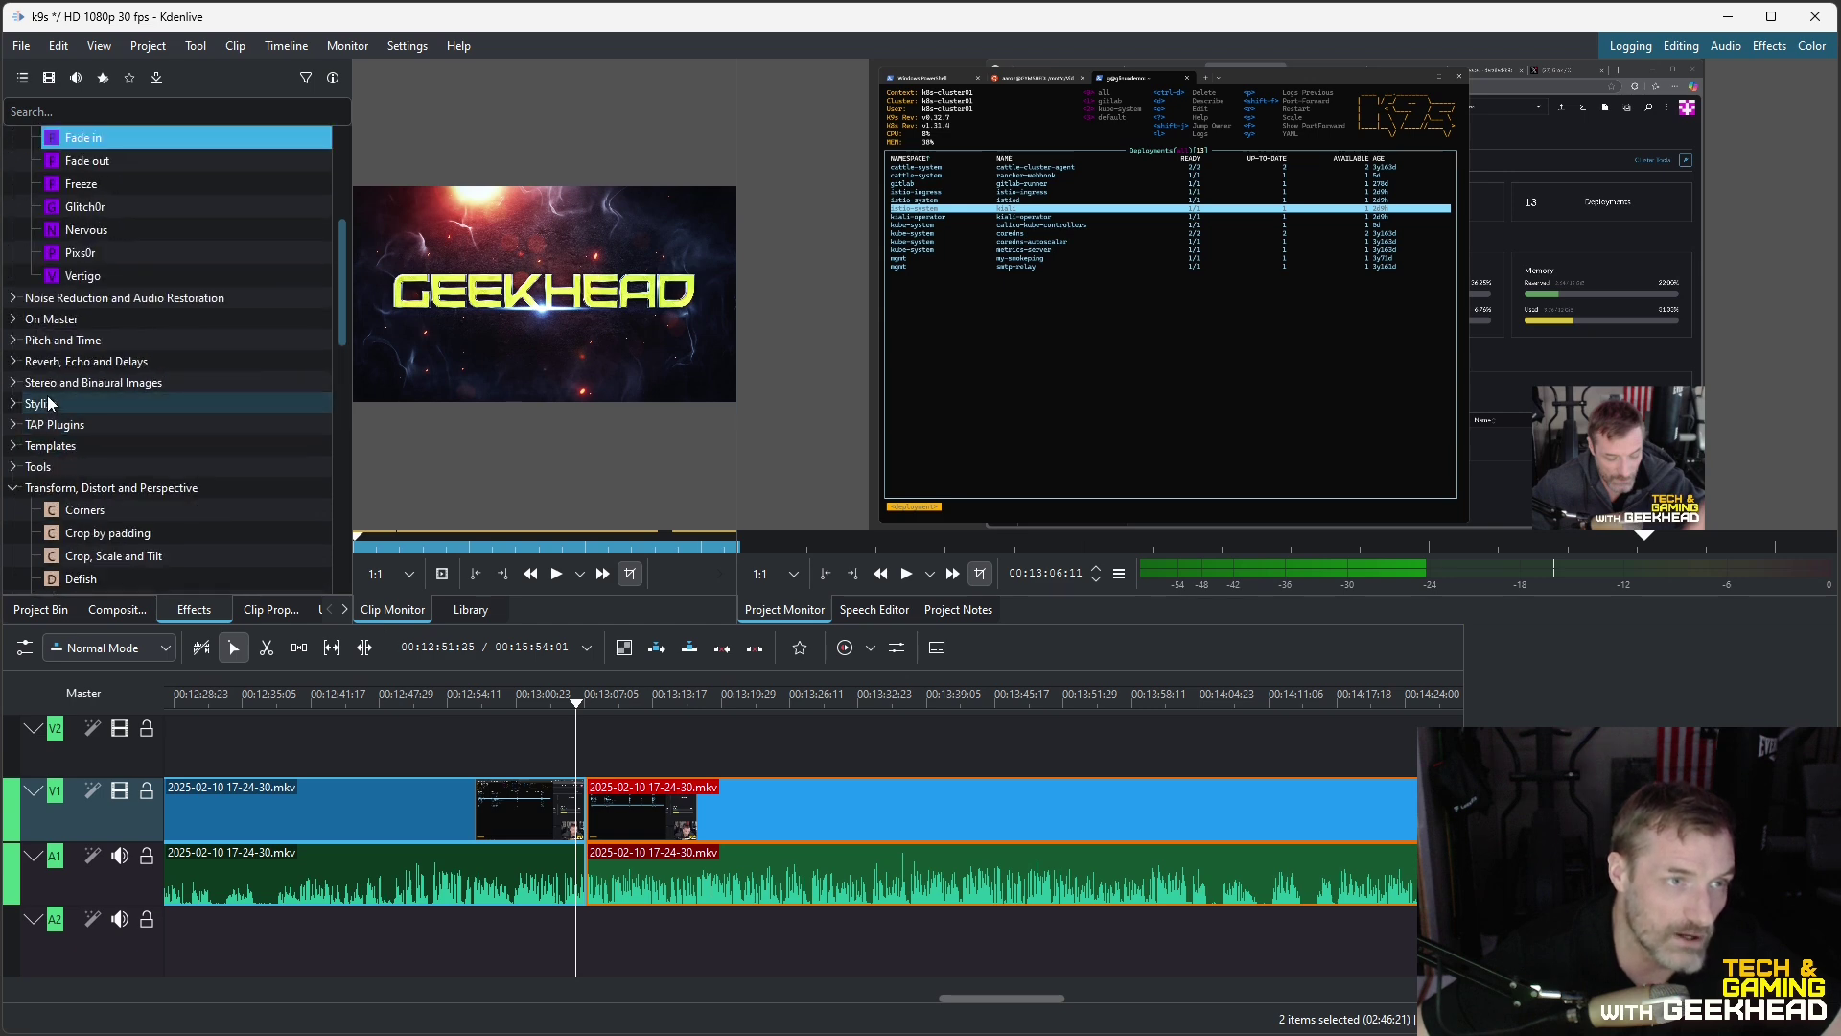
click(13, 381)
click(13, 382)
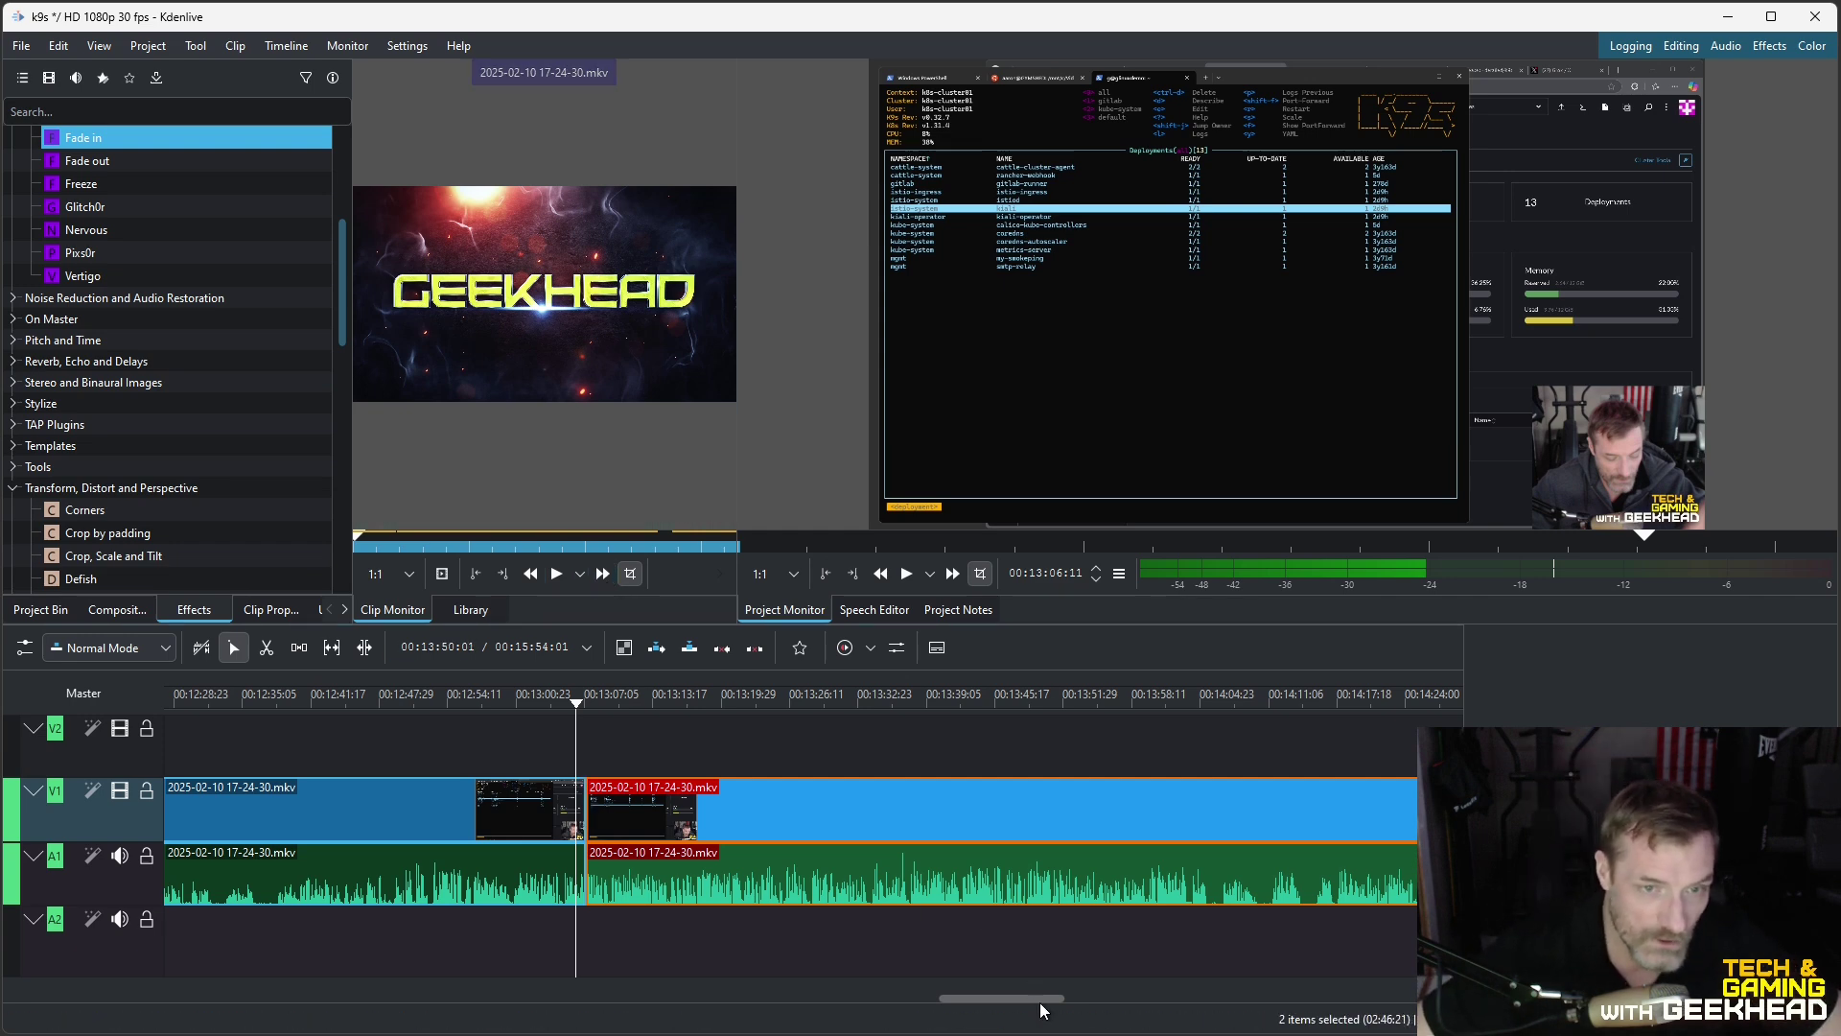
Step: Zoom out and scroll across the whole 00:15:54:01 edit, ending at the project start
drag(1060, 999, 387, 1004)
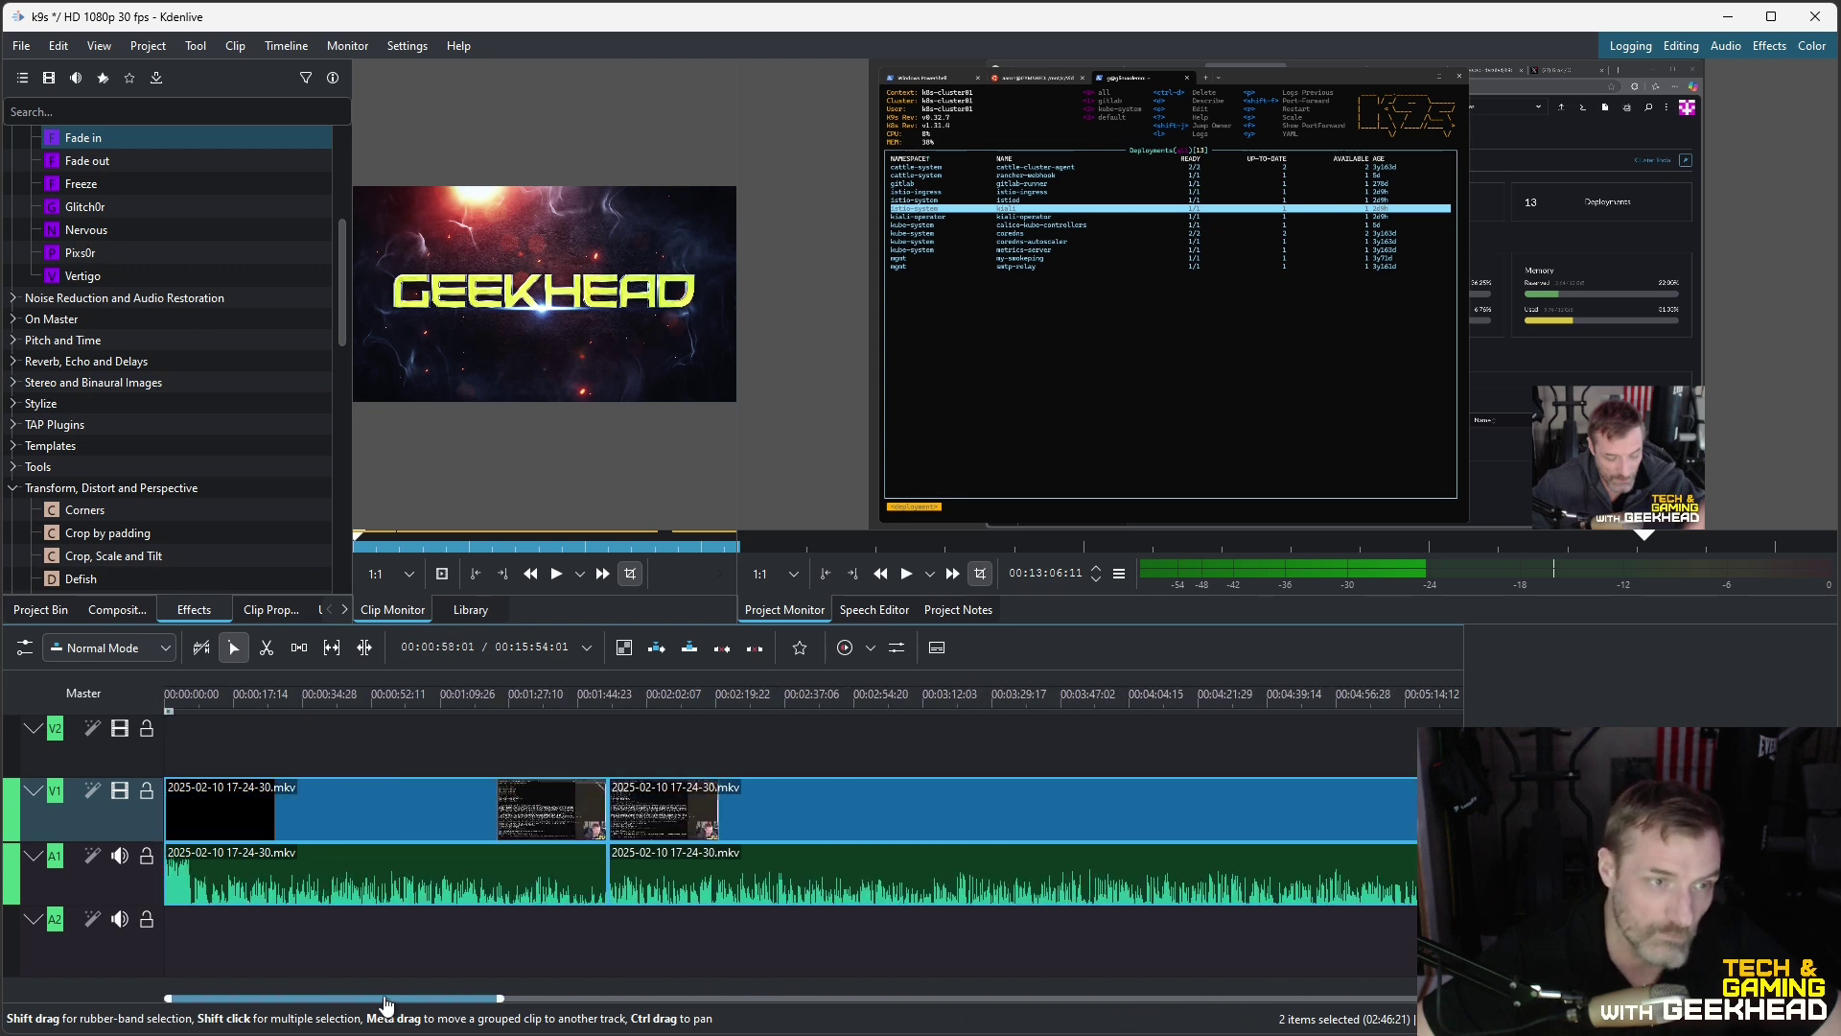
scroll(369, 1006, down, 2)
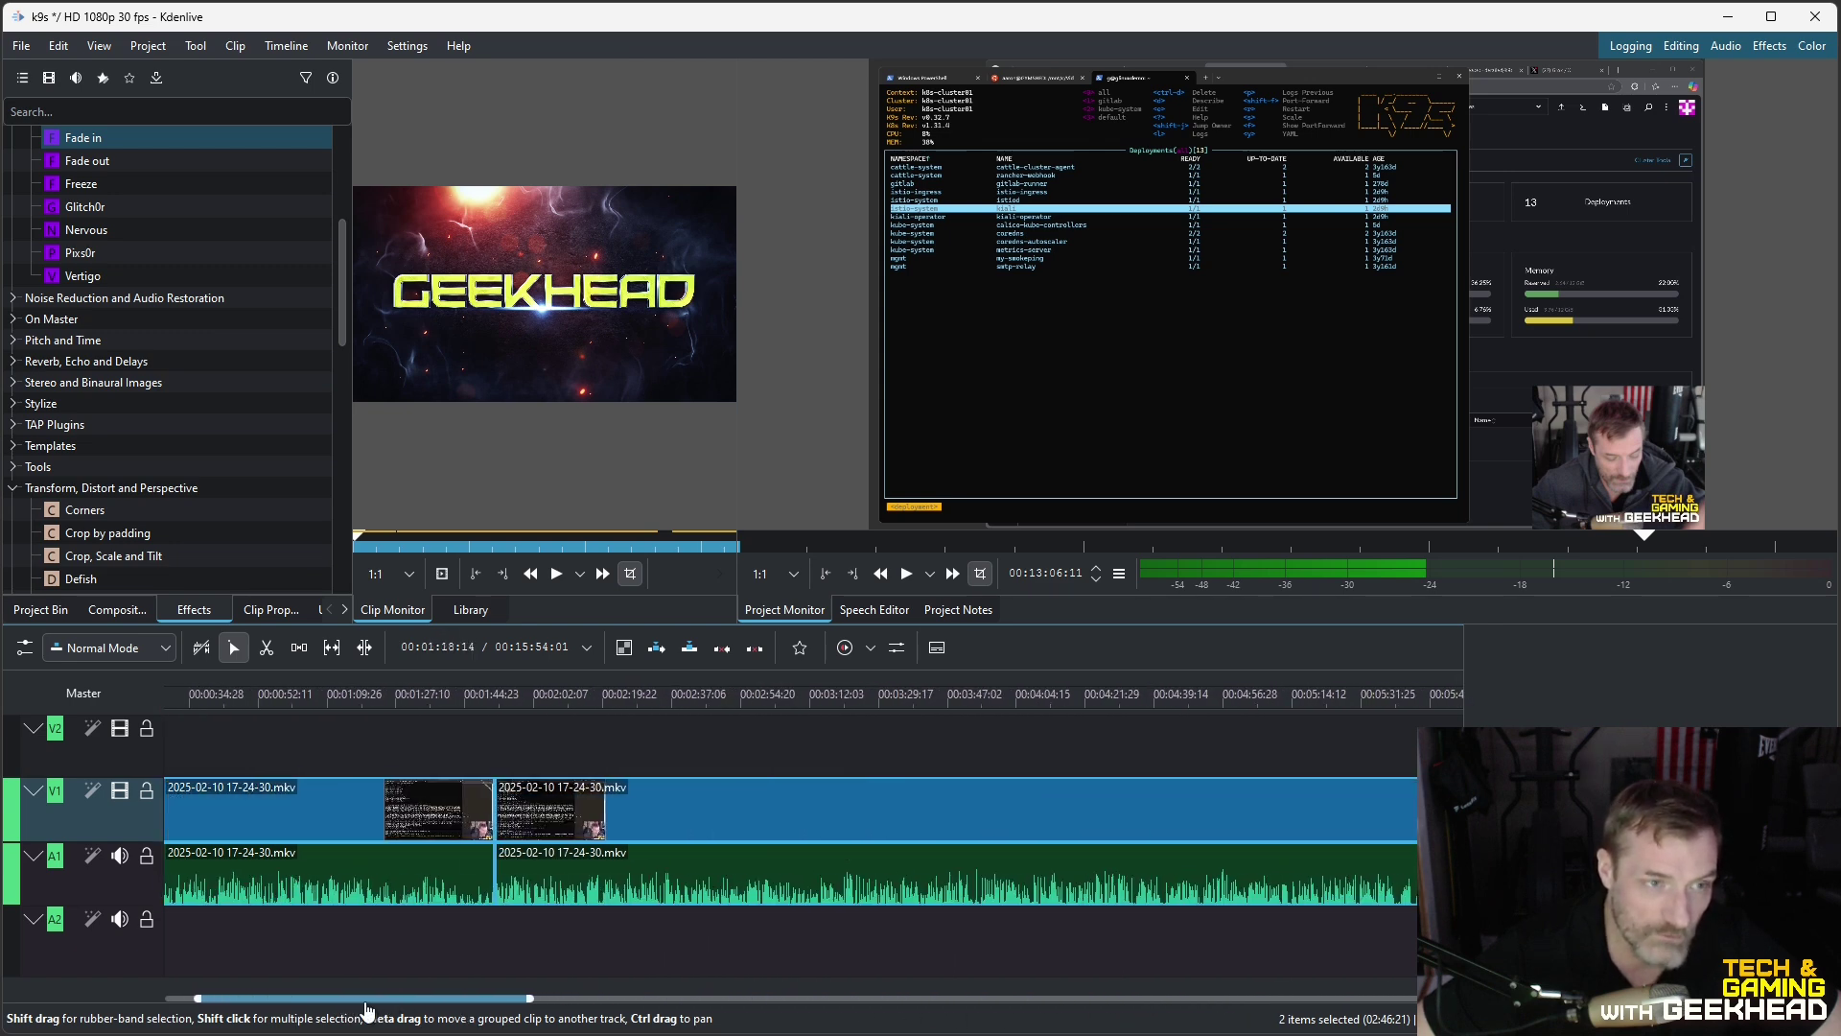
drag(367, 1010, 1039, 1029)
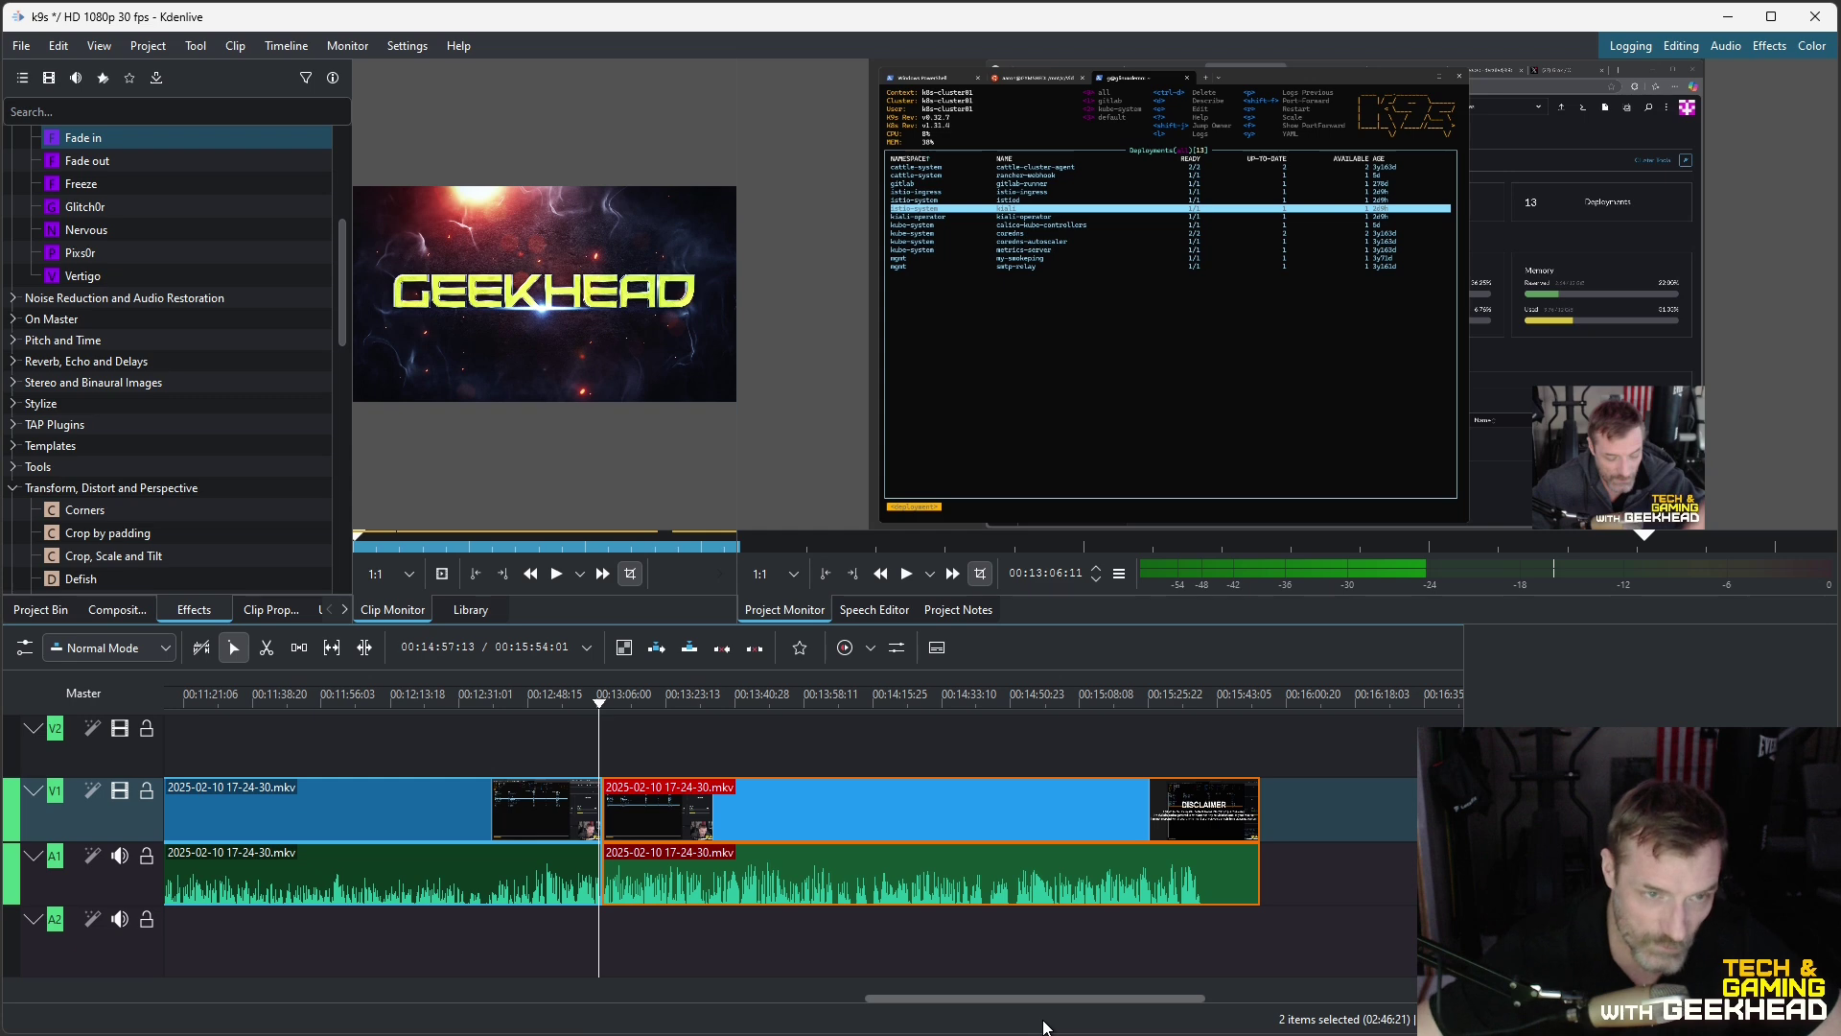
drag(1052, 1004, 1021, 1010)
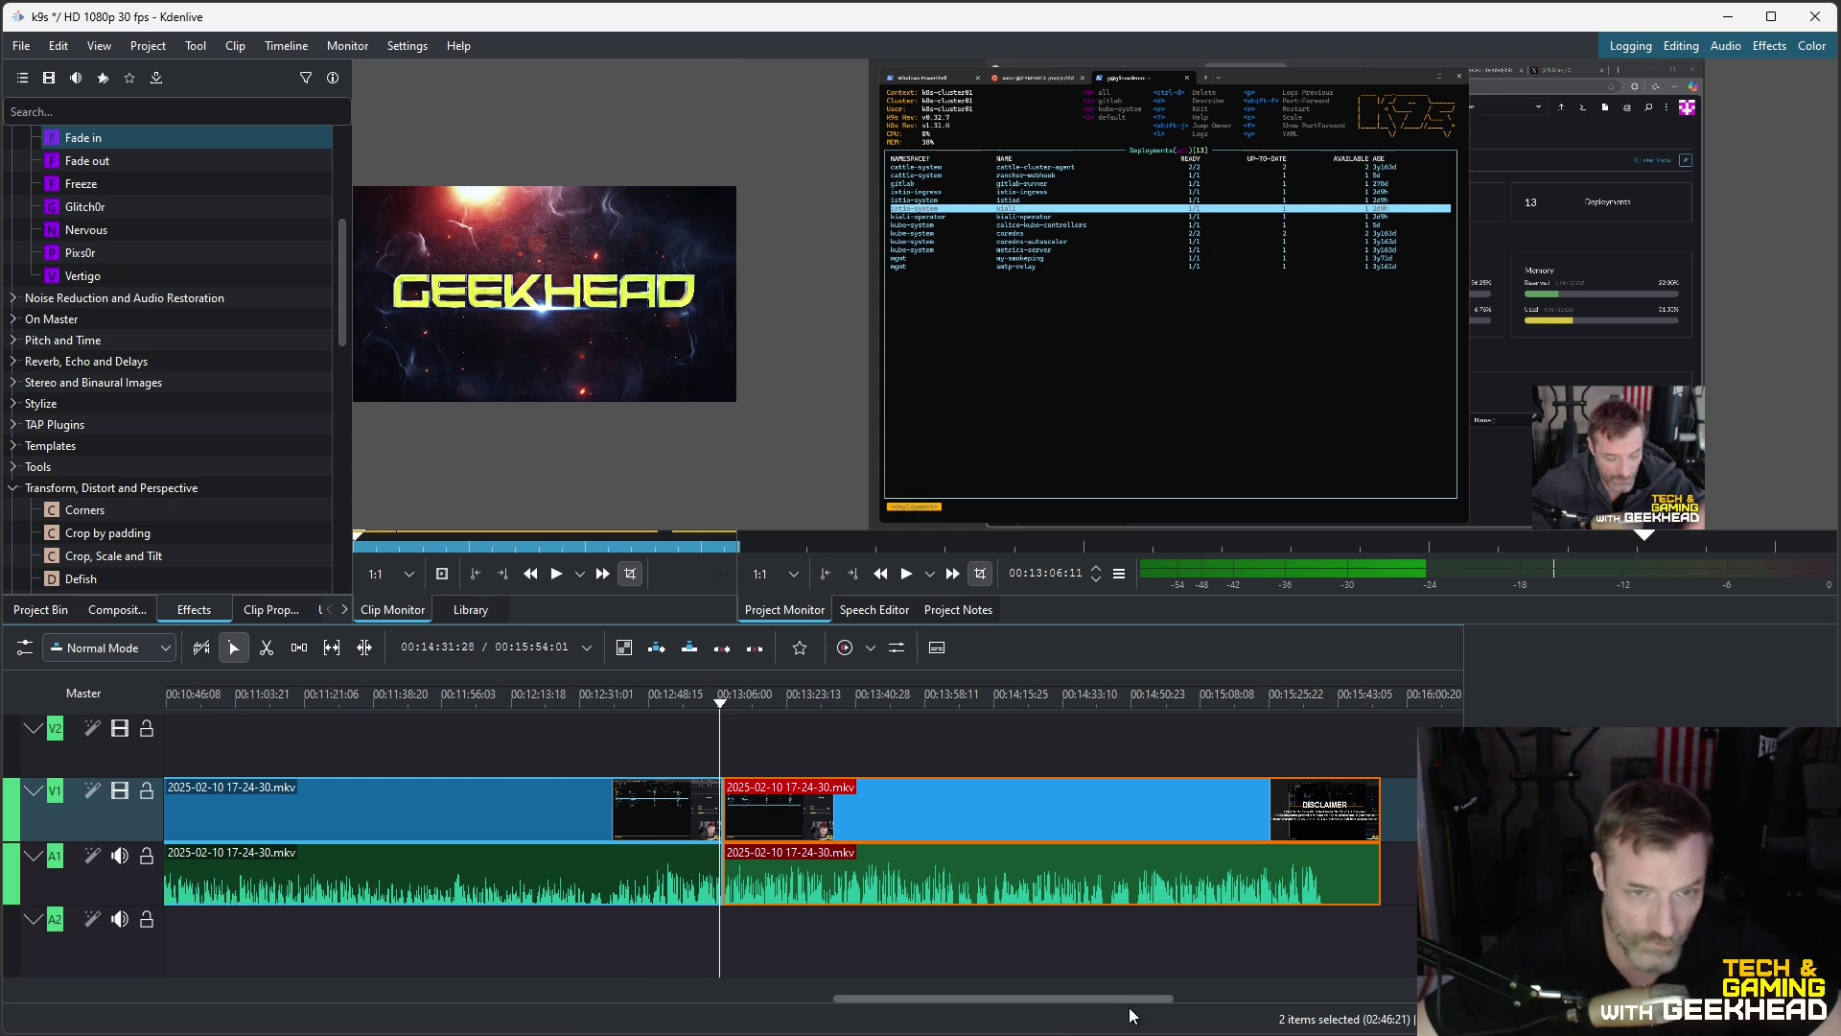
drag(1169, 1004, 428, 997)
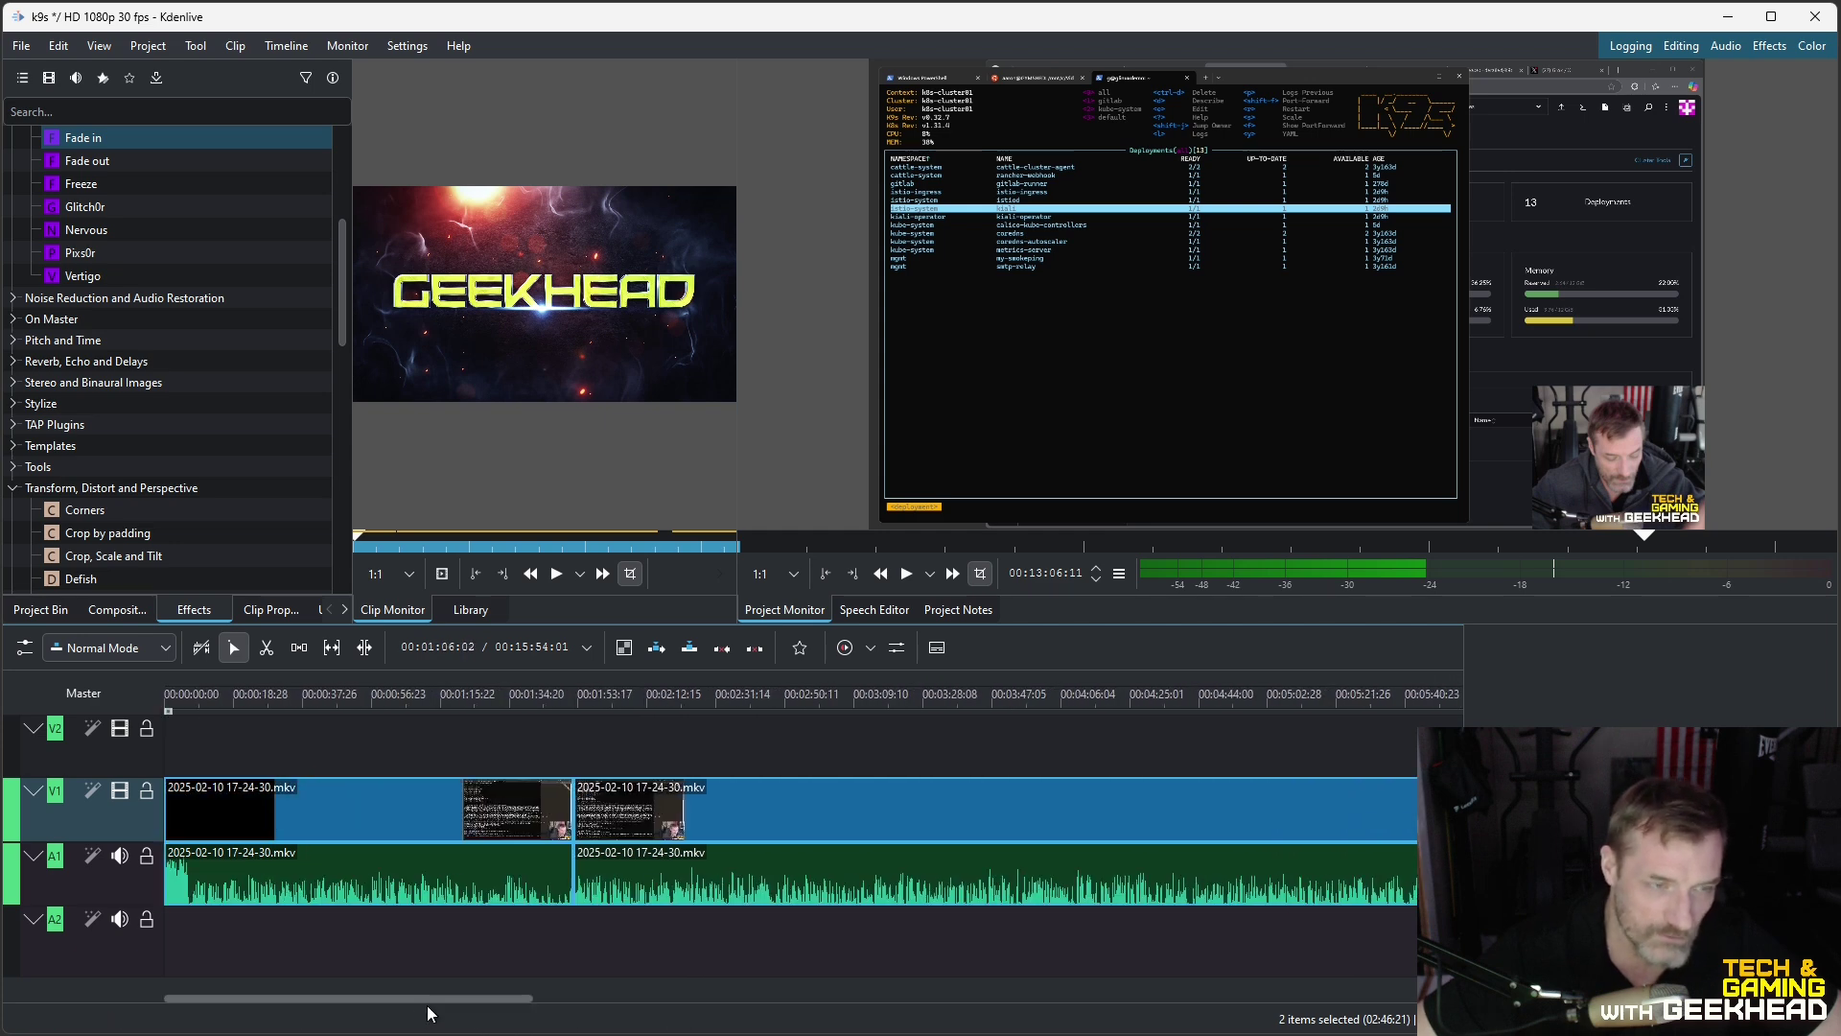